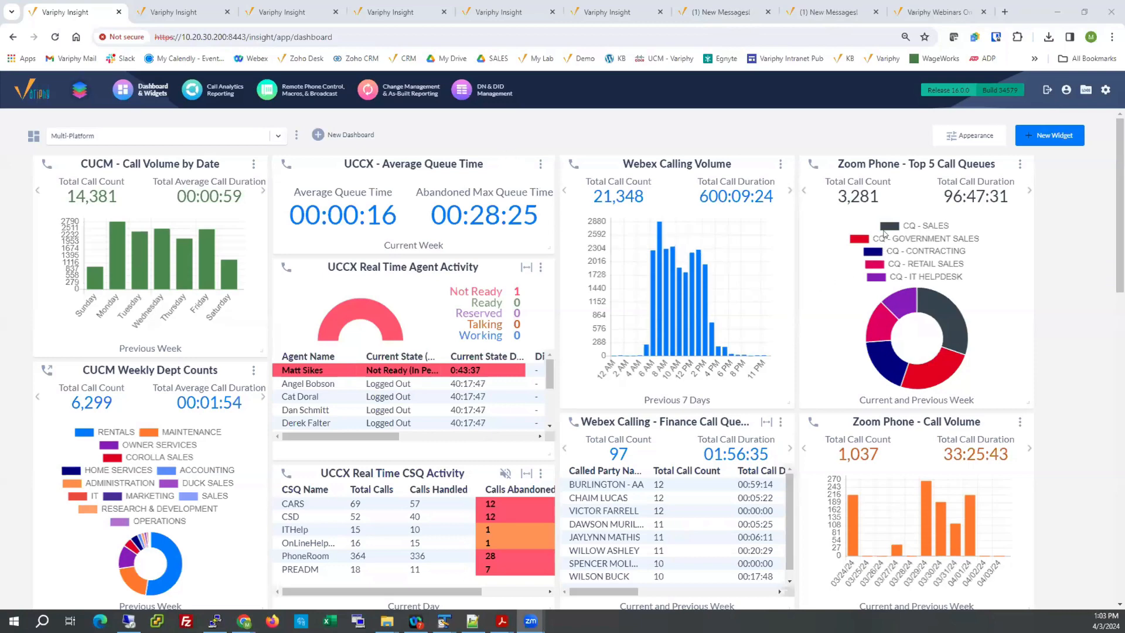
# Review the Multi-Platform dashboard and the Zoom Executive View, HelpDesk and IT Manager dashboards.
pyautogui.scroll(-5, 873, 240)
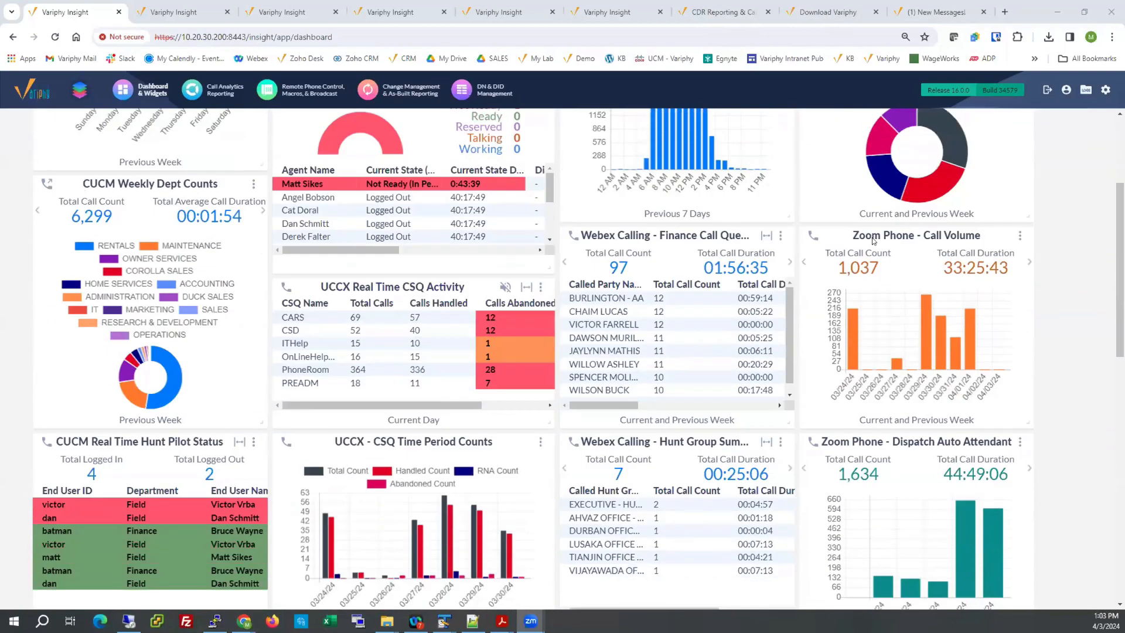
pyautogui.scroll(-1, 872, 241)
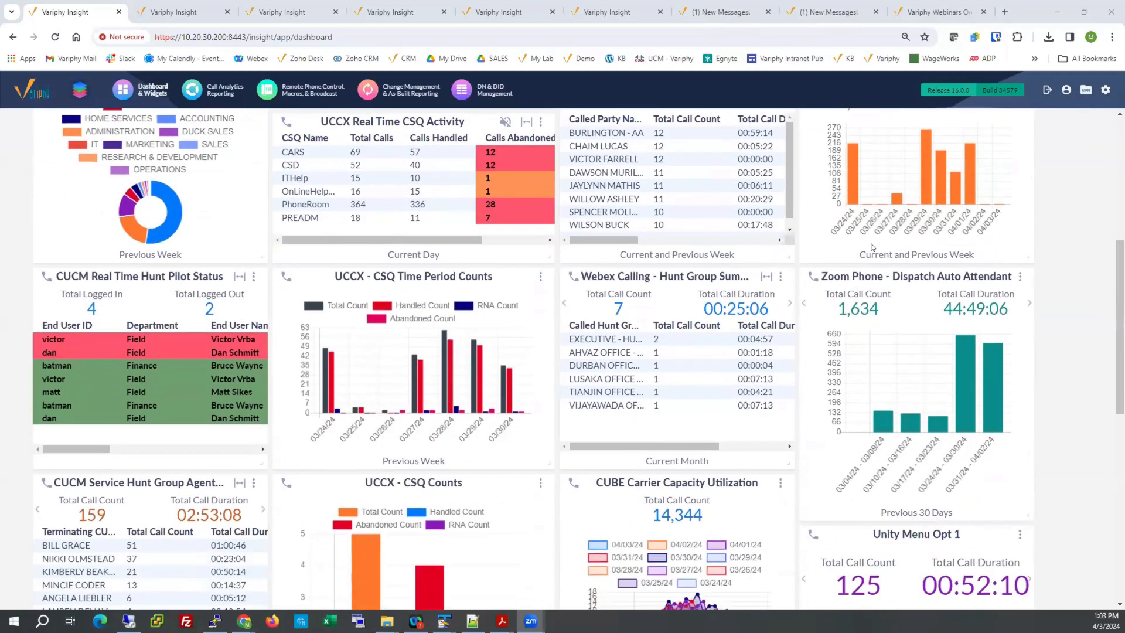
pyautogui.scroll(6, 873, 247)
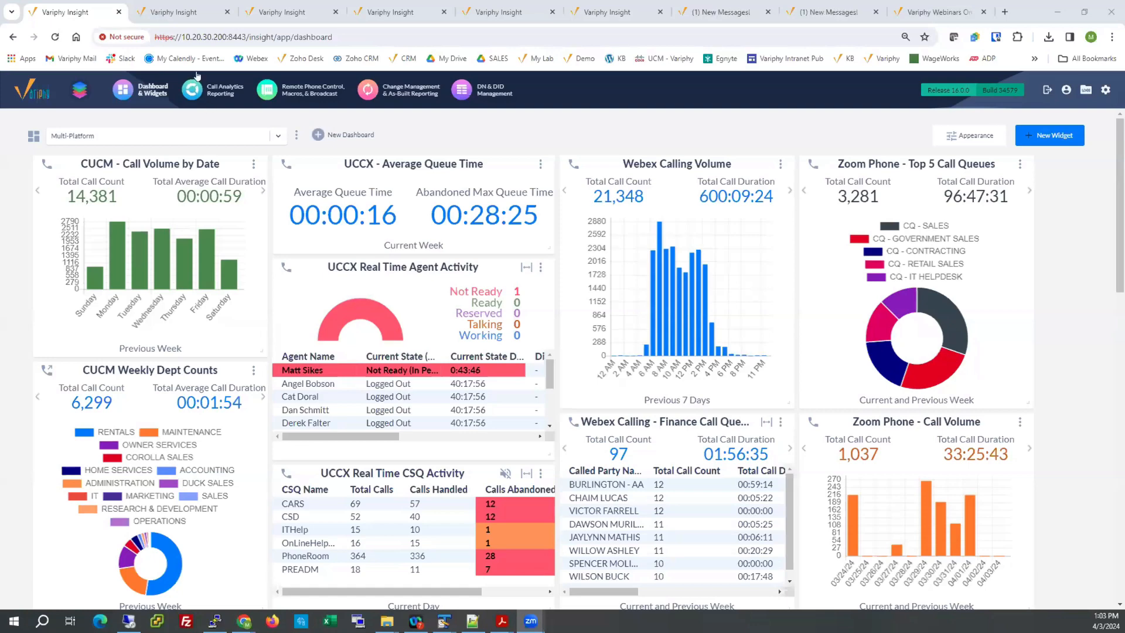
pyautogui.click(183, 15)
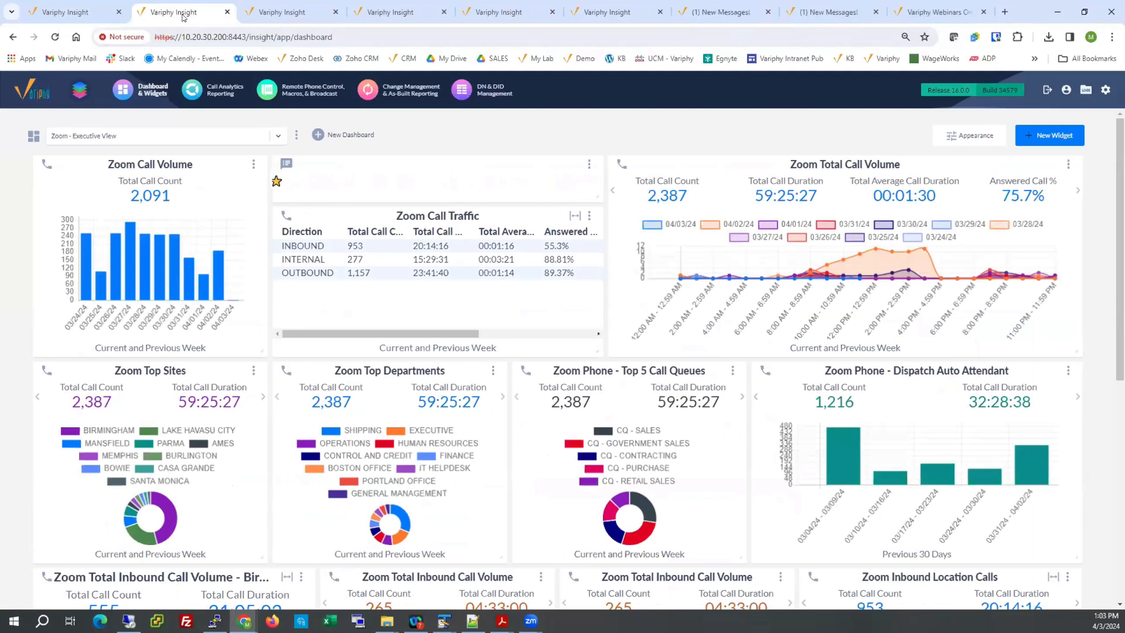
pyautogui.click(264, 12)
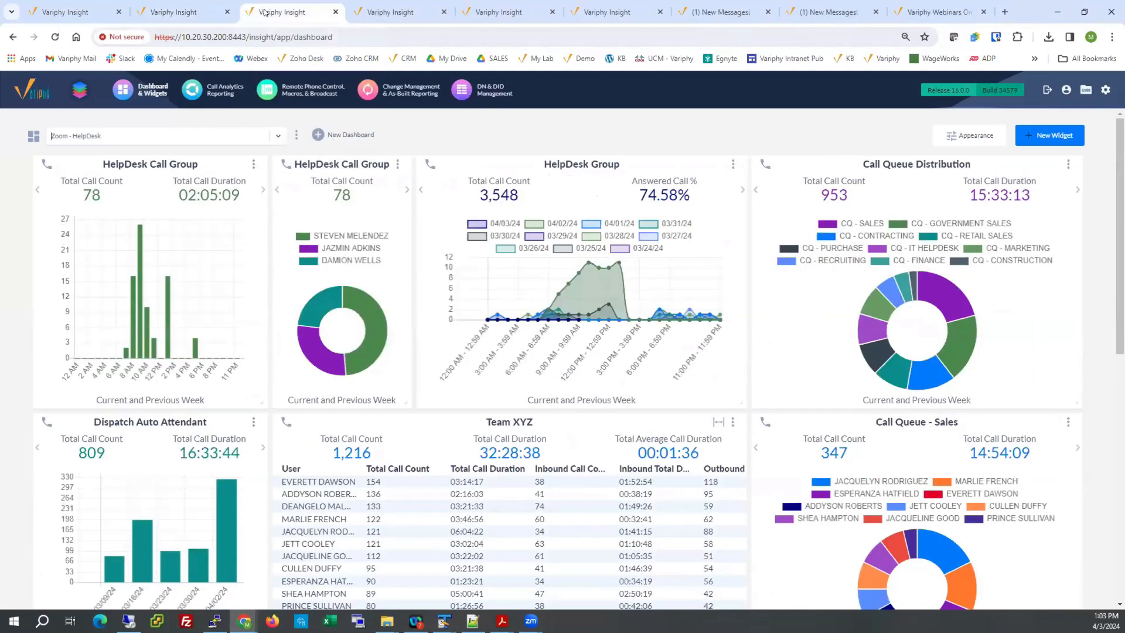
pyautogui.click(370, 14)
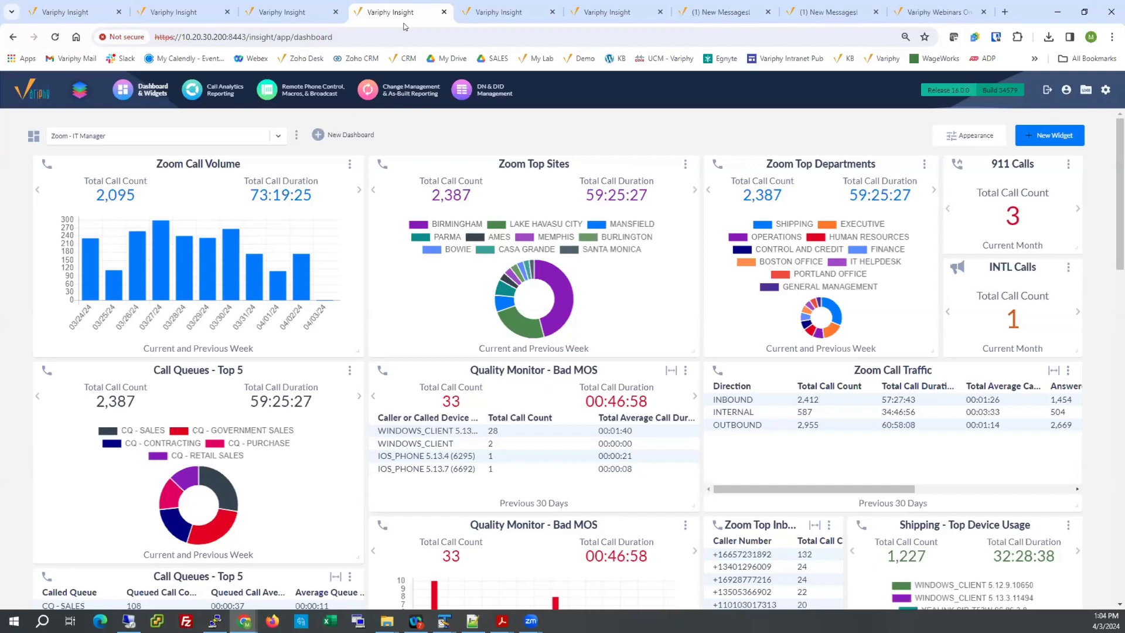
# Bring up the Zoom Calling call history search, enlarge the page, and look over the sync notice.
pyautogui.click(492, 13)
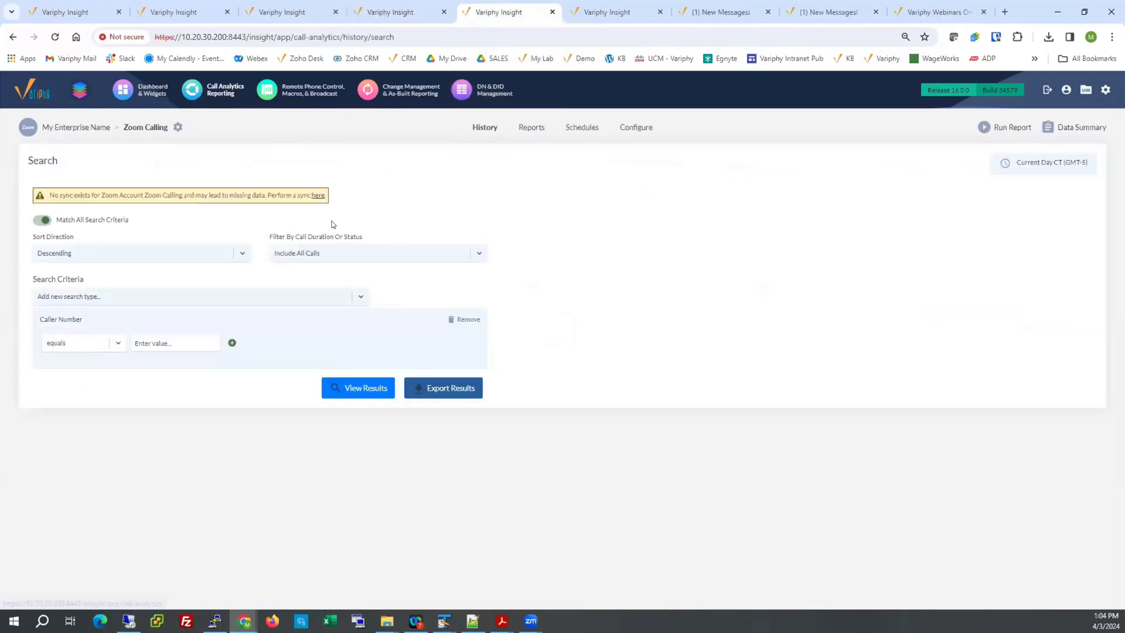
pyautogui.hotkey('ctrl', '+')
pyautogui.hotkey('ctrl', '+')
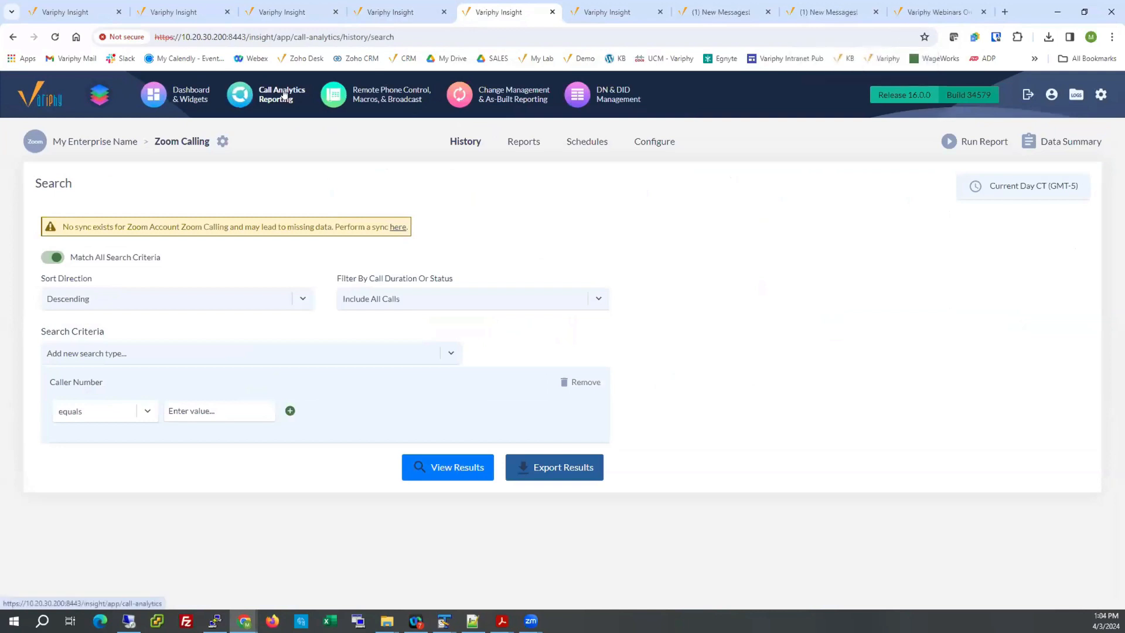
pyautogui.moveTo(60, 227); pyautogui.dragTo(477, 229)
pyautogui.click(480, 230)
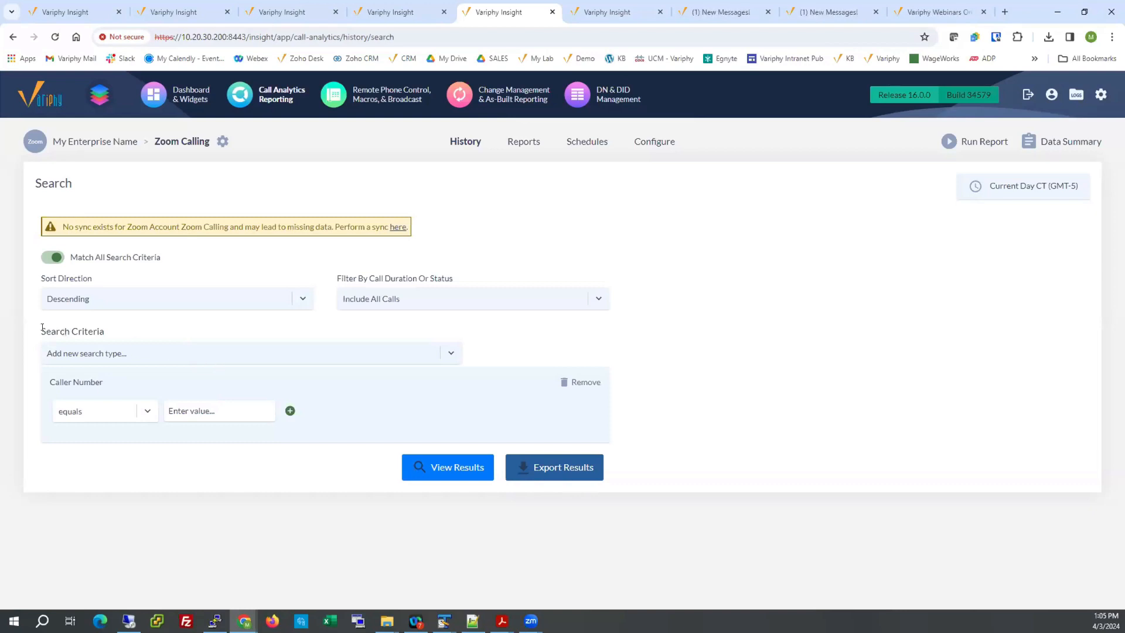
# Browse the available search criteria types and filter them by "or".
pyautogui.moveTo(39, 331); pyautogui.dragTo(106, 328)
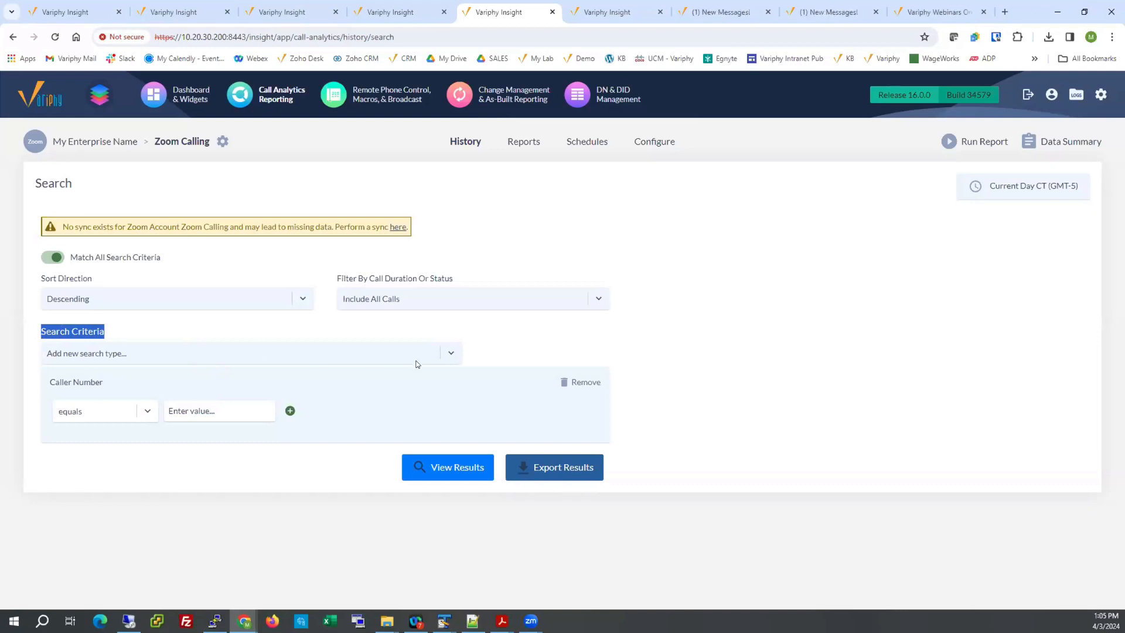
pyautogui.click(450, 354)
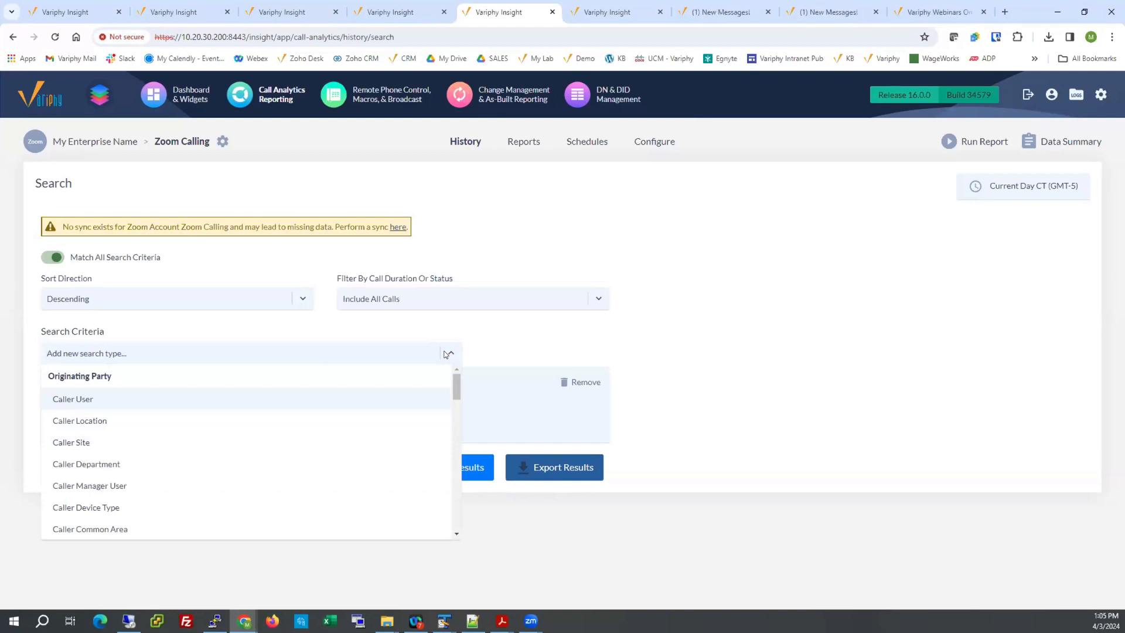
pyautogui.moveTo(455, 391); pyautogui.dragTo(338, 360)
pyautogui.write('or')
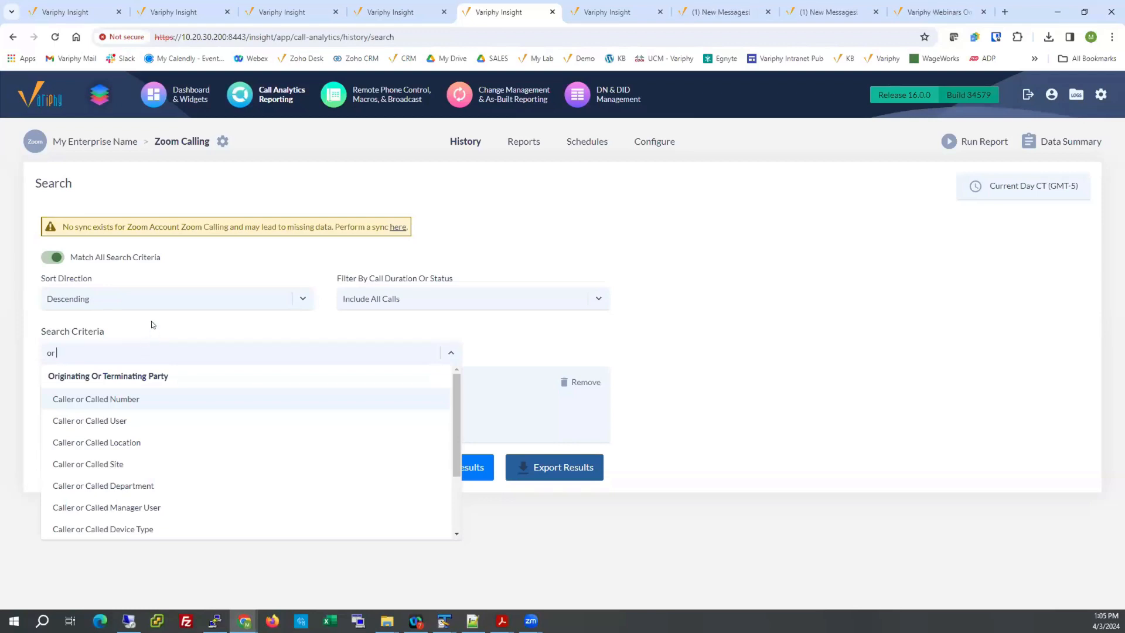
pyautogui.press('Return')
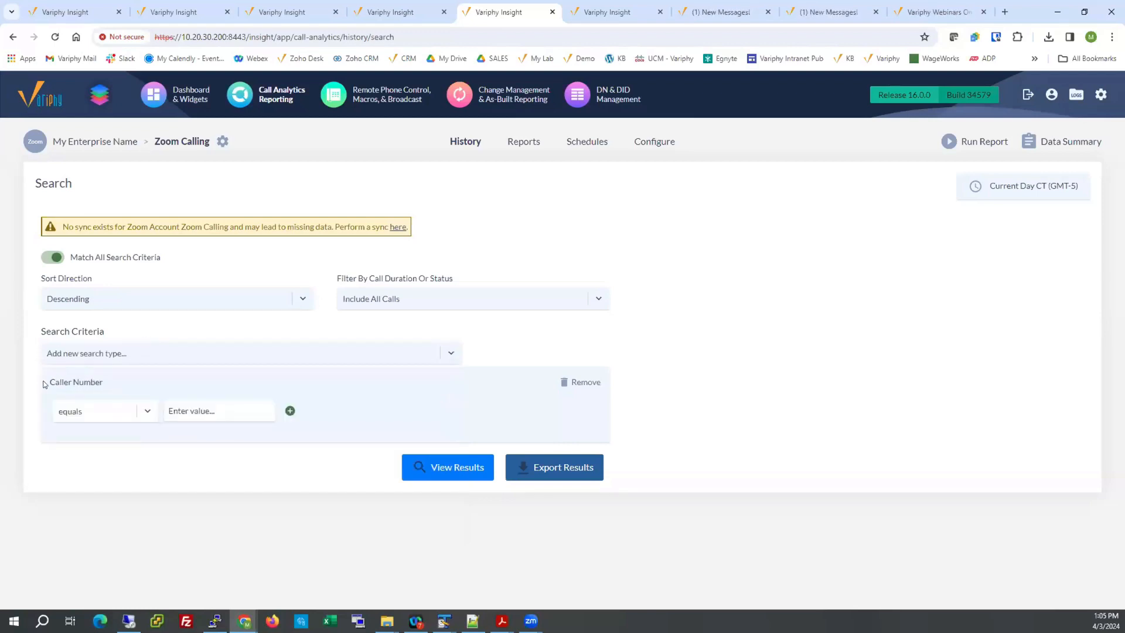
# Set the Caller Number criterion to starts with X.
pyautogui.moveTo(51, 381); pyautogui.dragTo(109, 389)
pyautogui.click(146, 412)
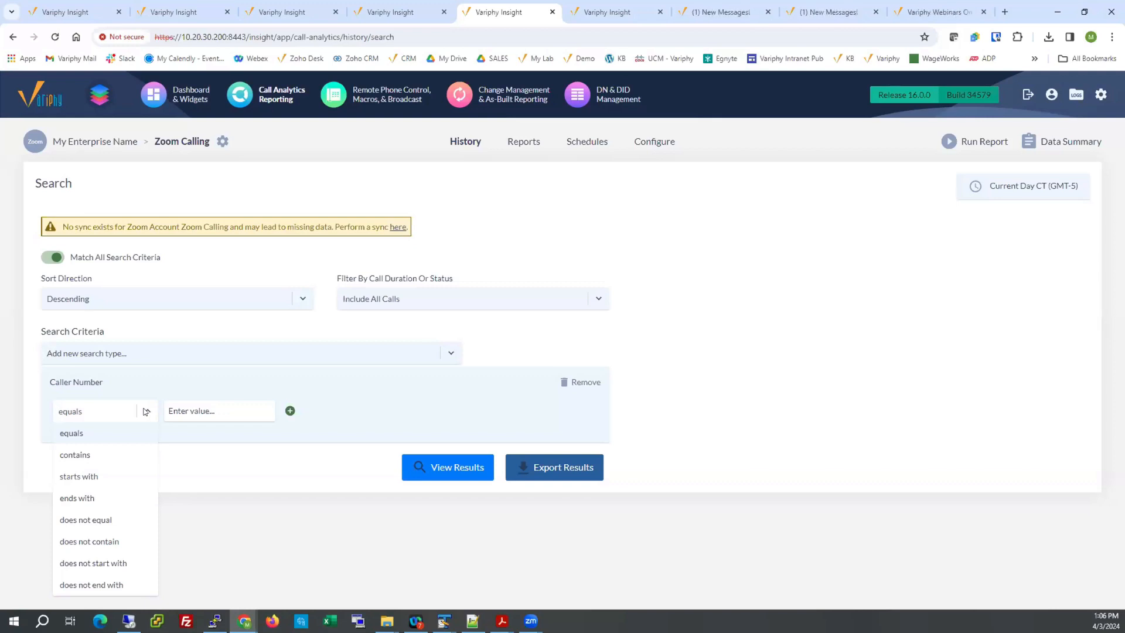
pyautogui.click(66, 475)
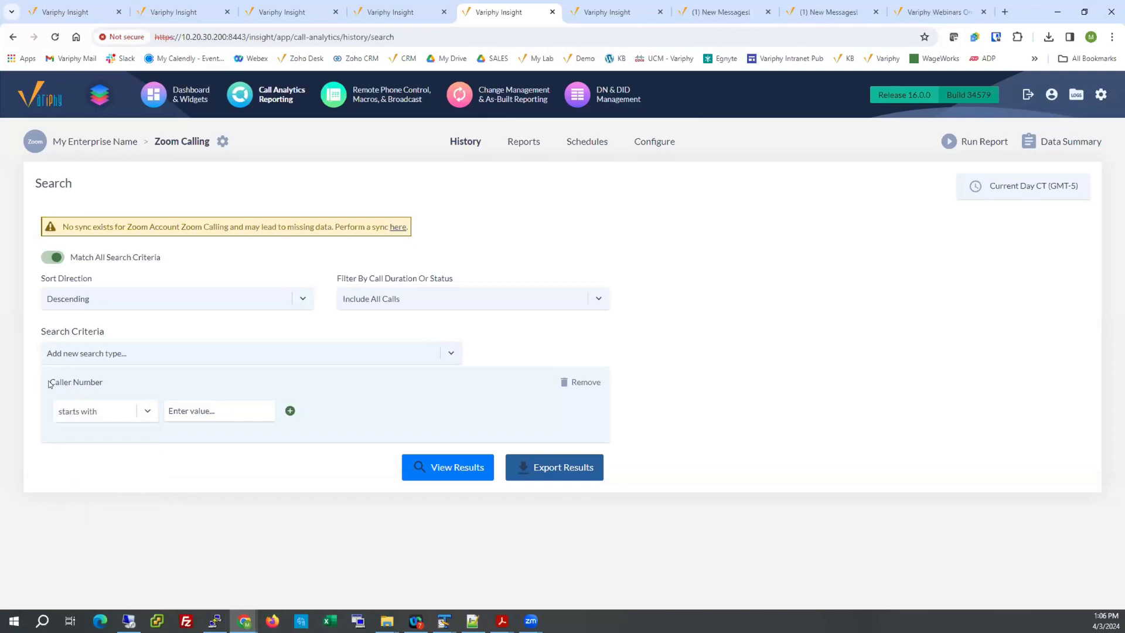
pyautogui.moveTo(49, 383); pyautogui.dragTo(108, 384)
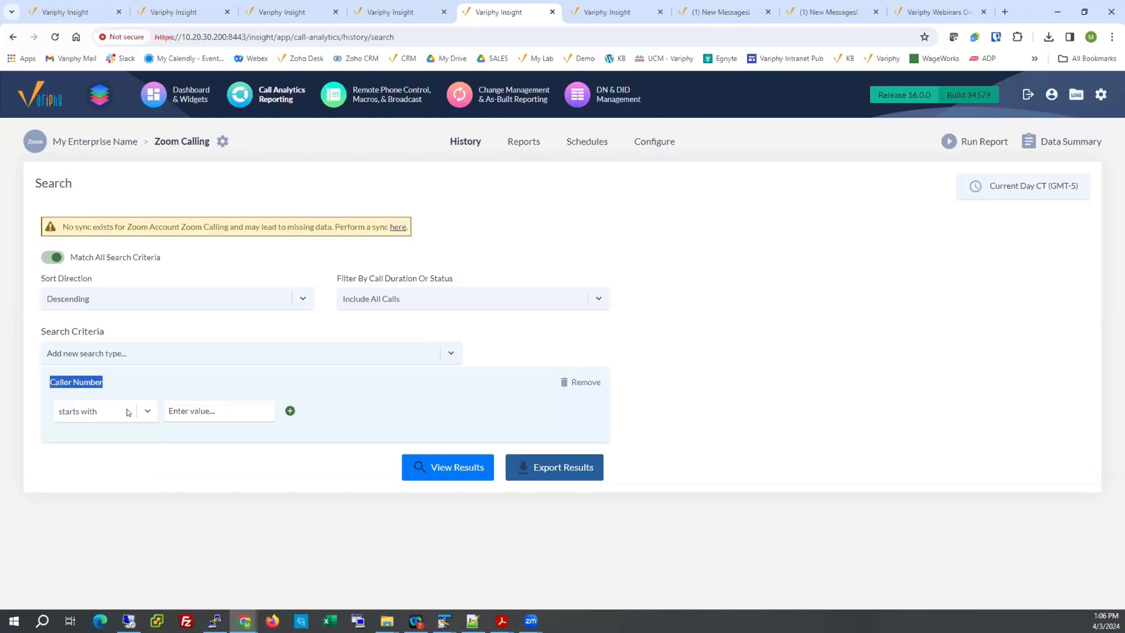
pyautogui.click(187, 409)
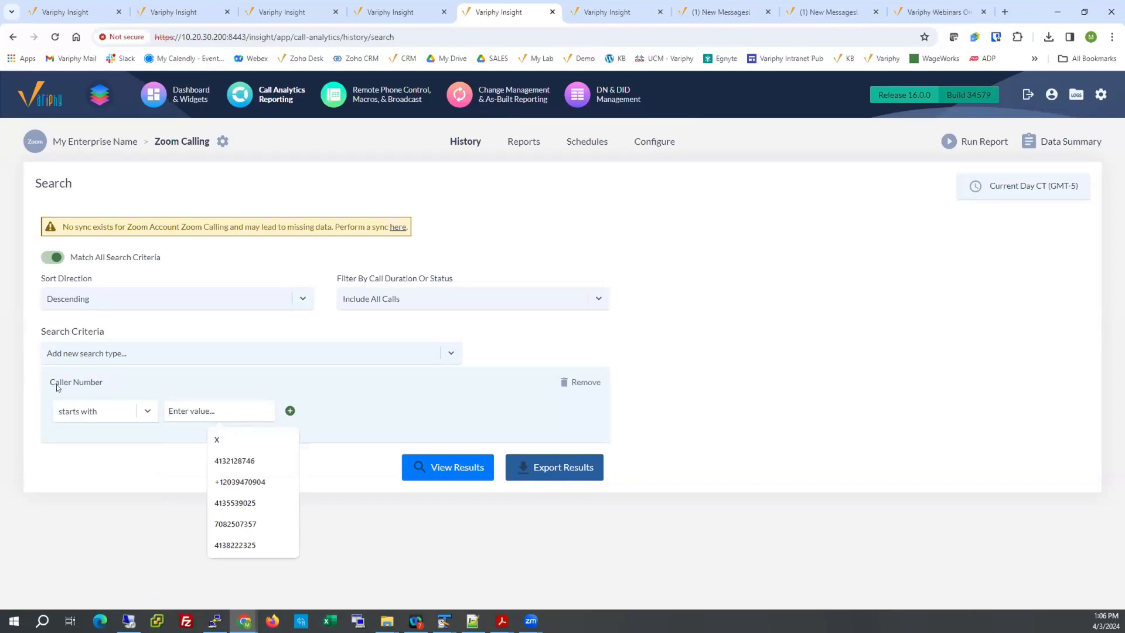
pyautogui.click(218, 439)
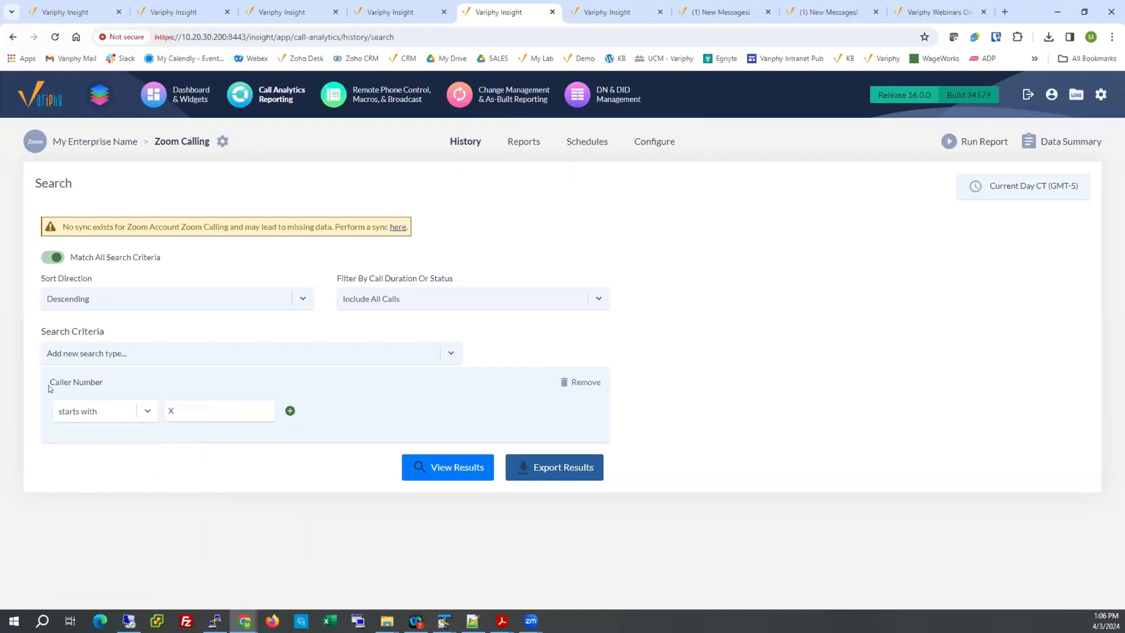
pyautogui.moveTo(51, 382); pyautogui.dragTo(104, 383)
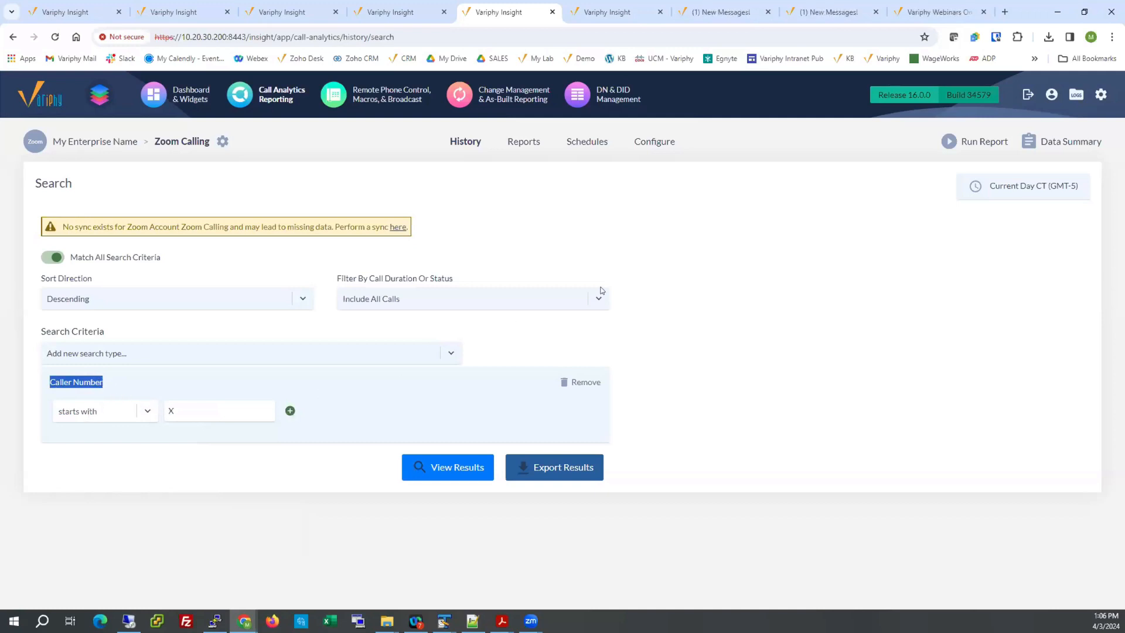
# Try the "From Specific Date/Time To Specific Date/Time Only" range for the search time window and cancel without applying it.
pyautogui.moveTo(971, 196)
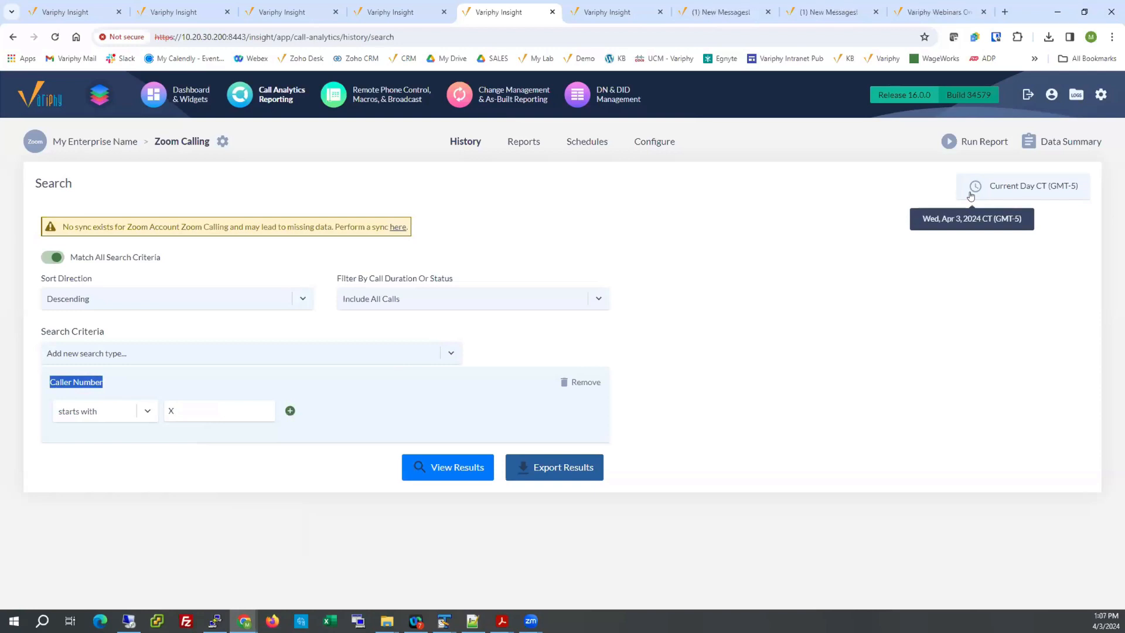
pyautogui.click(970, 195)
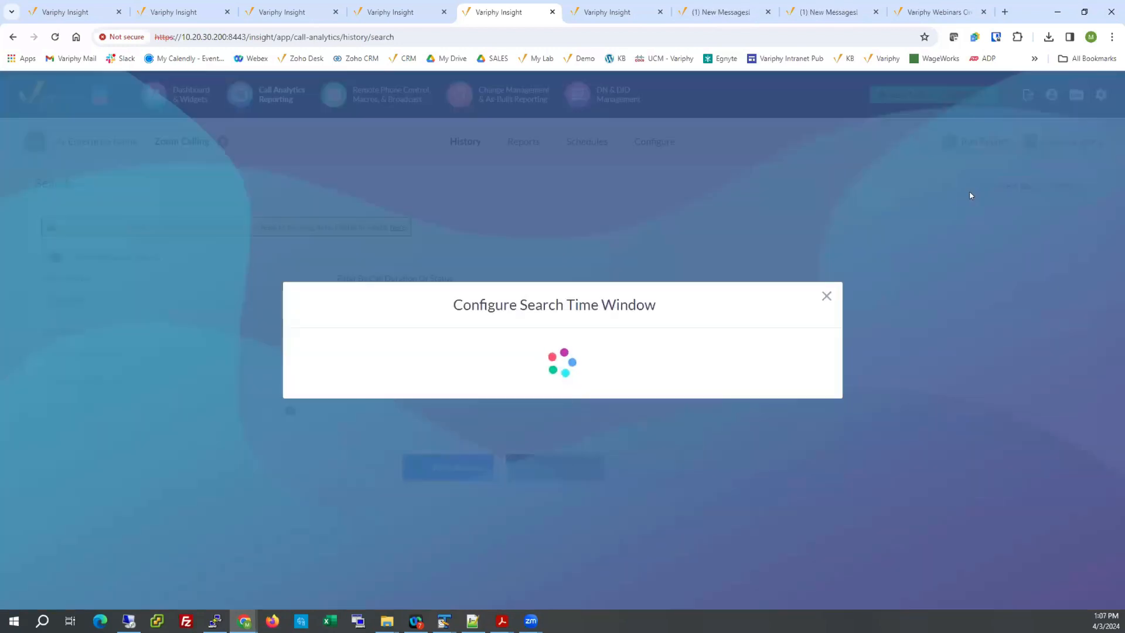
pyautogui.click(674, 309)
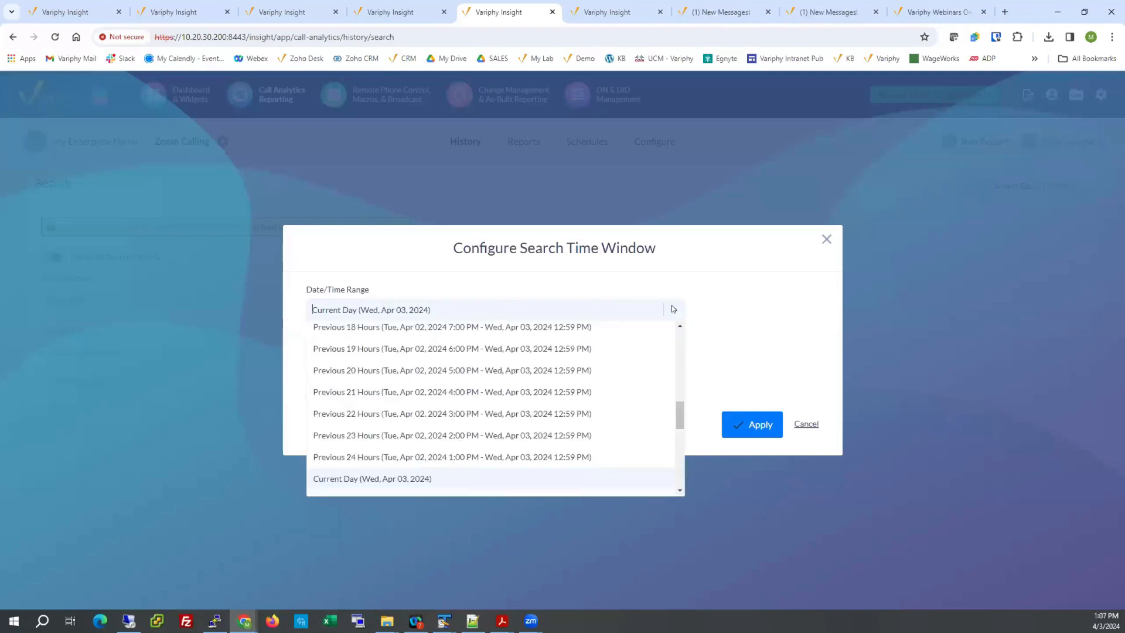
pyautogui.moveTo(677, 406); pyautogui.dragTo(679, 340)
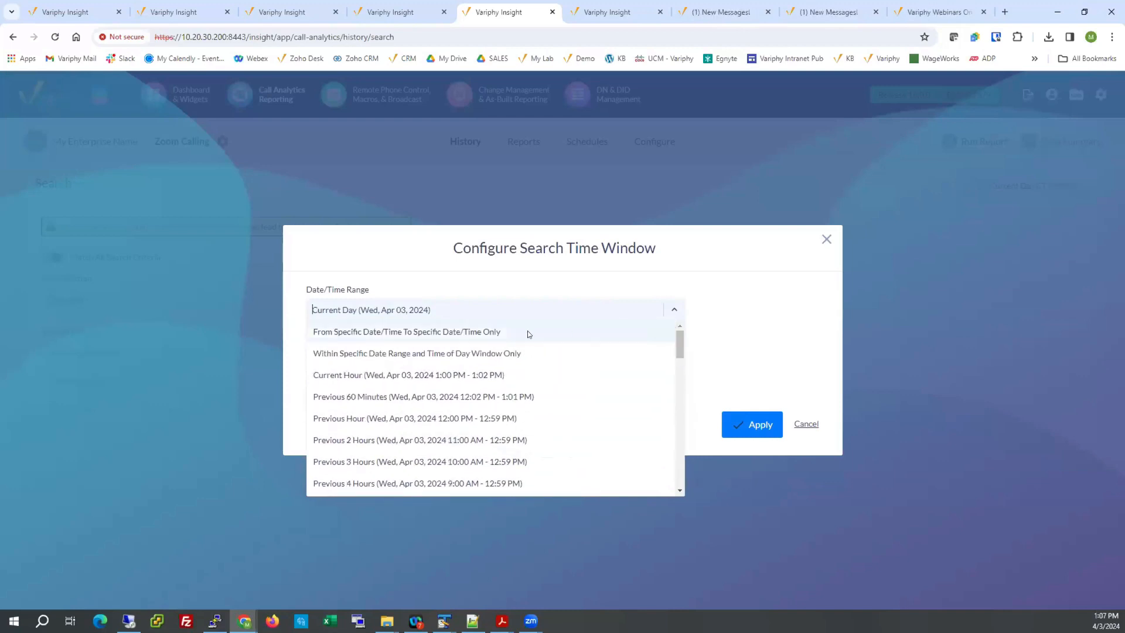
pyautogui.click(472, 333)
pyautogui.click(375, 315)
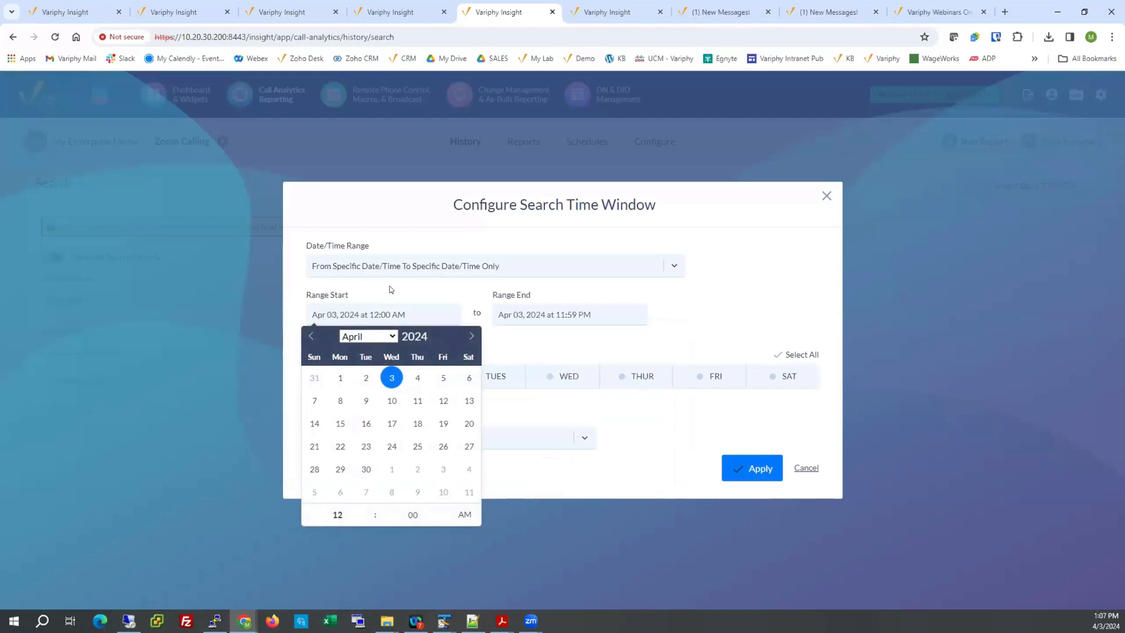
pyautogui.click(732, 260)
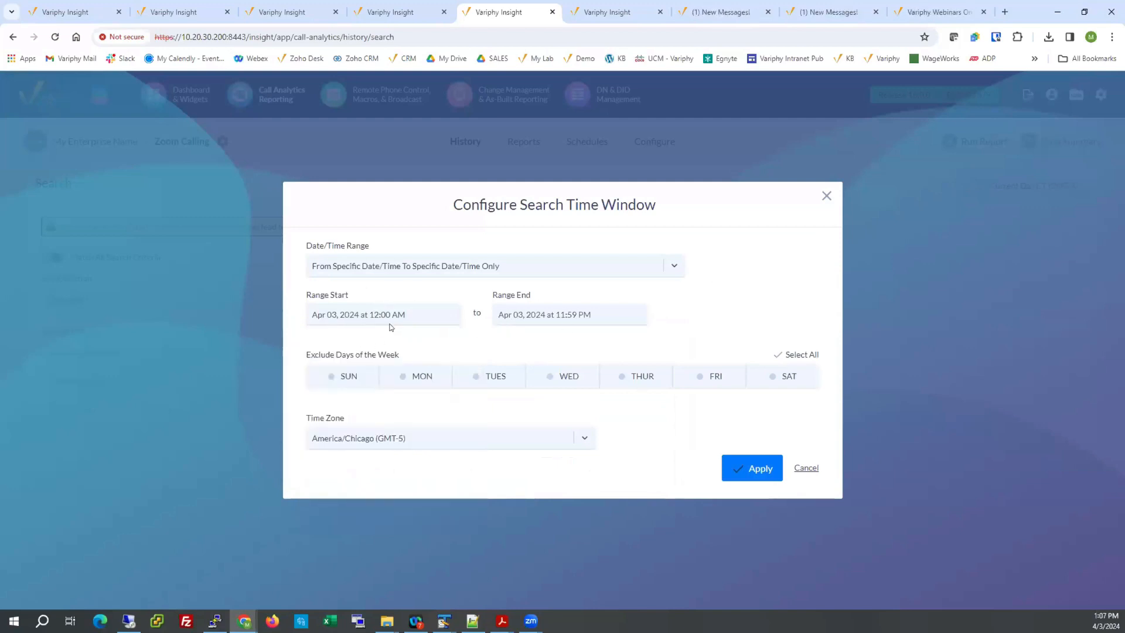
pyautogui.click(806, 468)
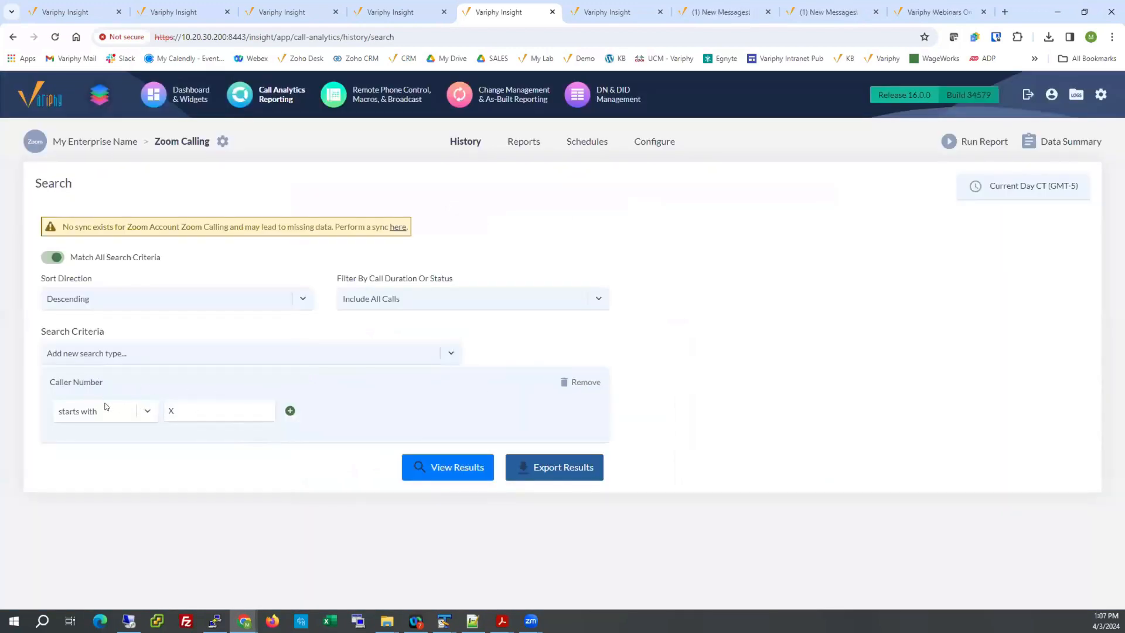
# Run the caller number search for the current day and review the Caller Number column in the results.
pyautogui.click(438, 467)
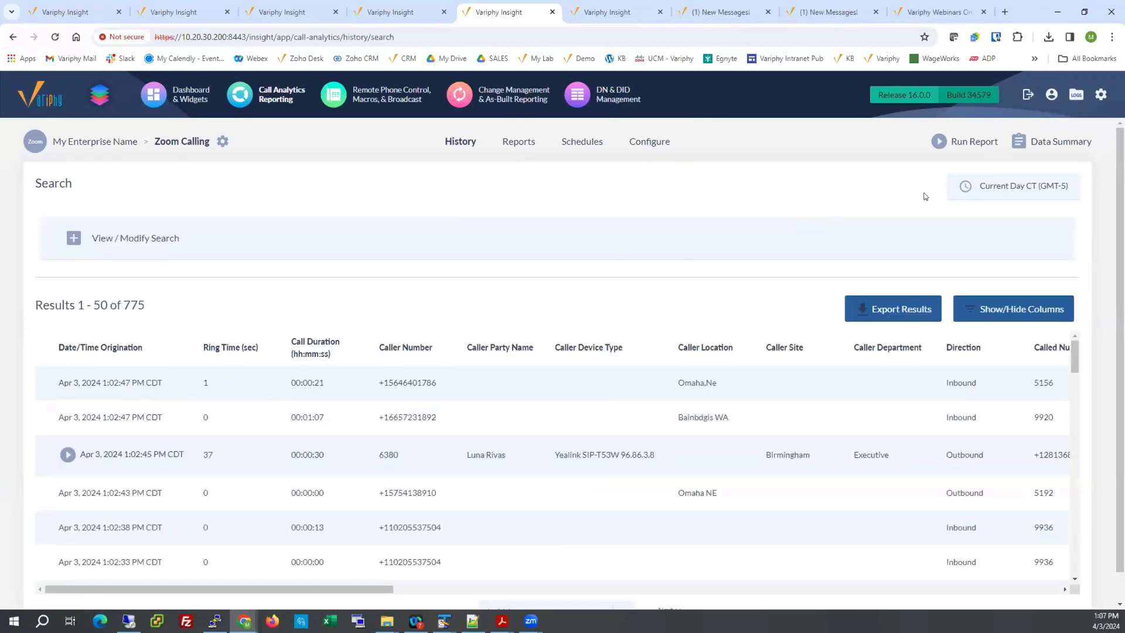
pyautogui.moveTo(989, 191)
pyautogui.moveTo(378, 347); pyautogui.dragTo(433, 350)
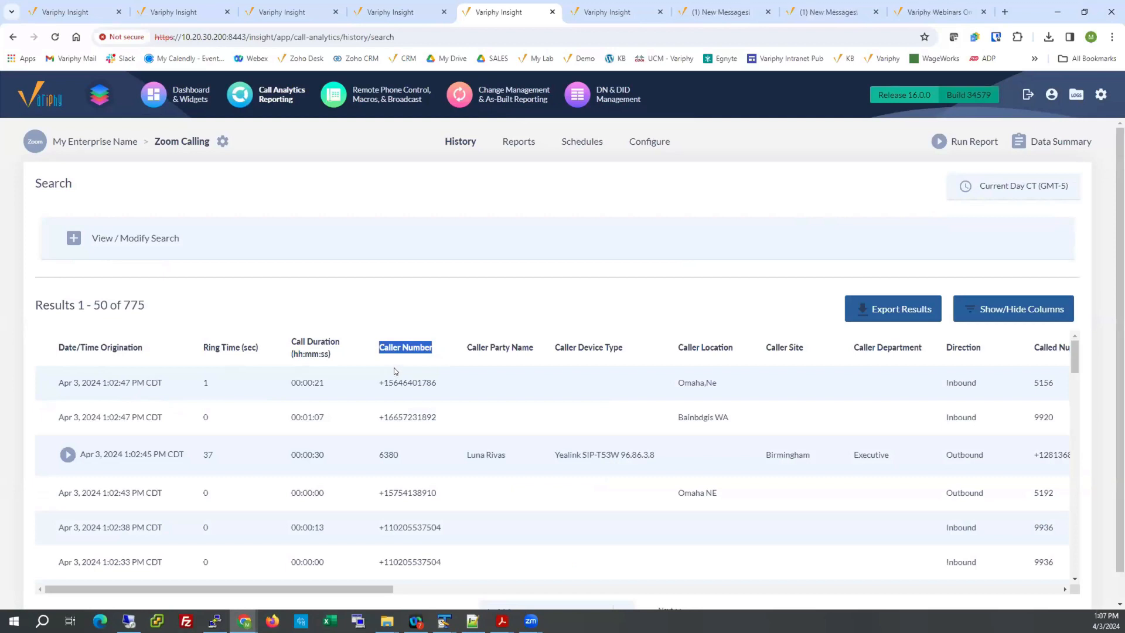
pyautogui.scroll(-5, 394, 373)
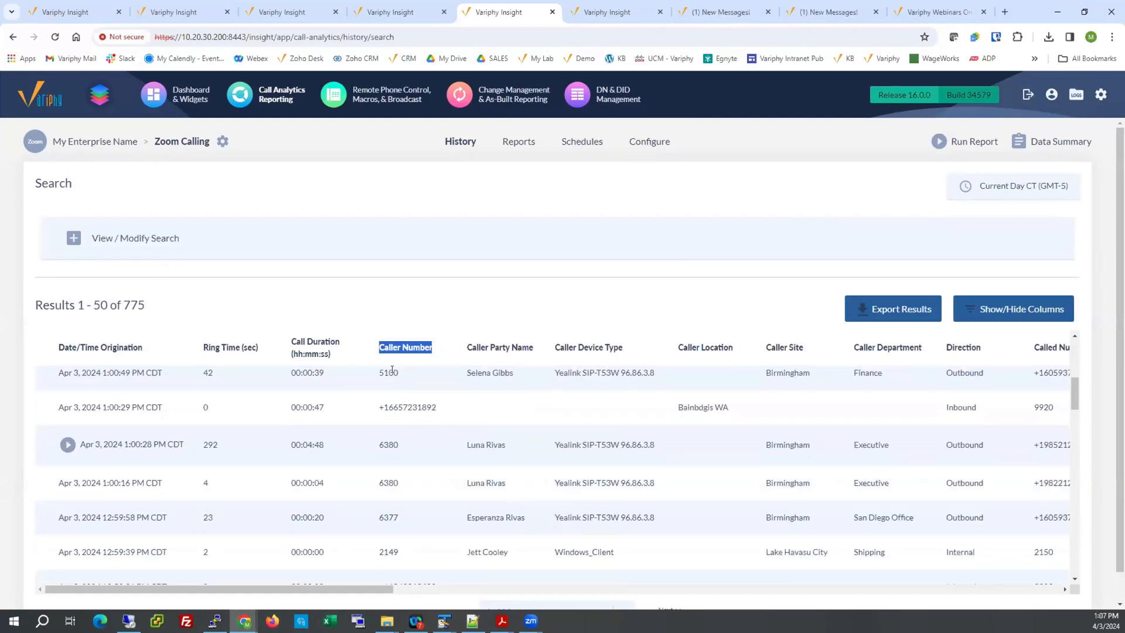
pyautogui.scroll(5, 392, 370)
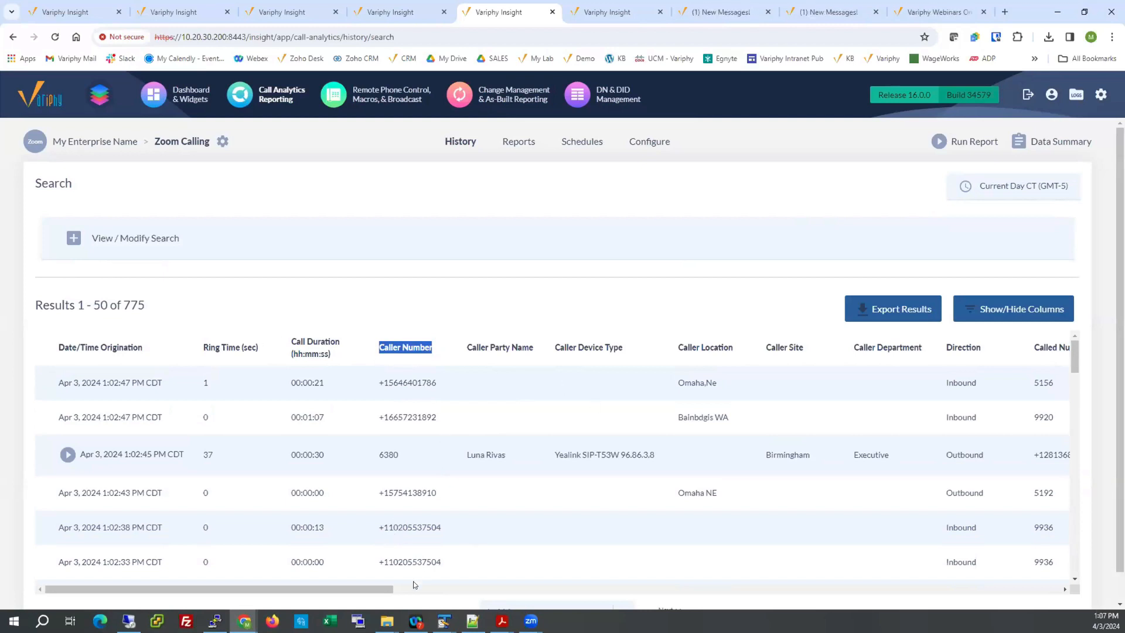
pyautogui.moveTo(386, 593)
pyautogui.mouseDown()
pyautogui.moveTo(566, 594)
pyautogui.moveTo(384, 583)
pyautogui.mouseUp()
# Examine the available detail column types in the other open call history search, and return to the Caller Site column of the first results.
pyautogui.click(605, 13)
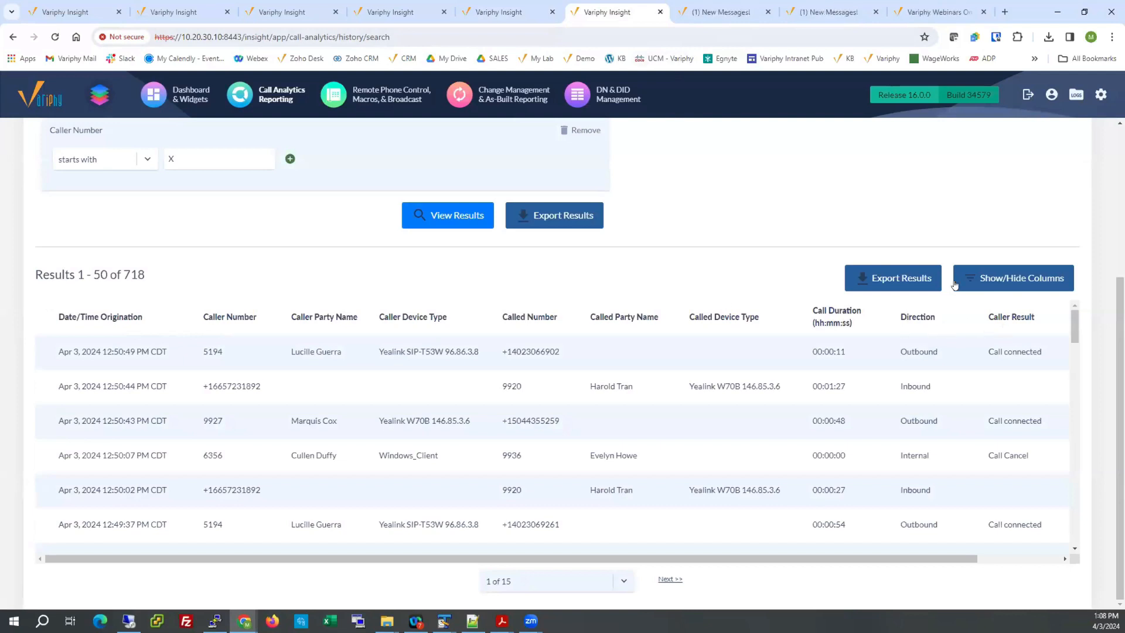
pyautogui.click(982, 278)
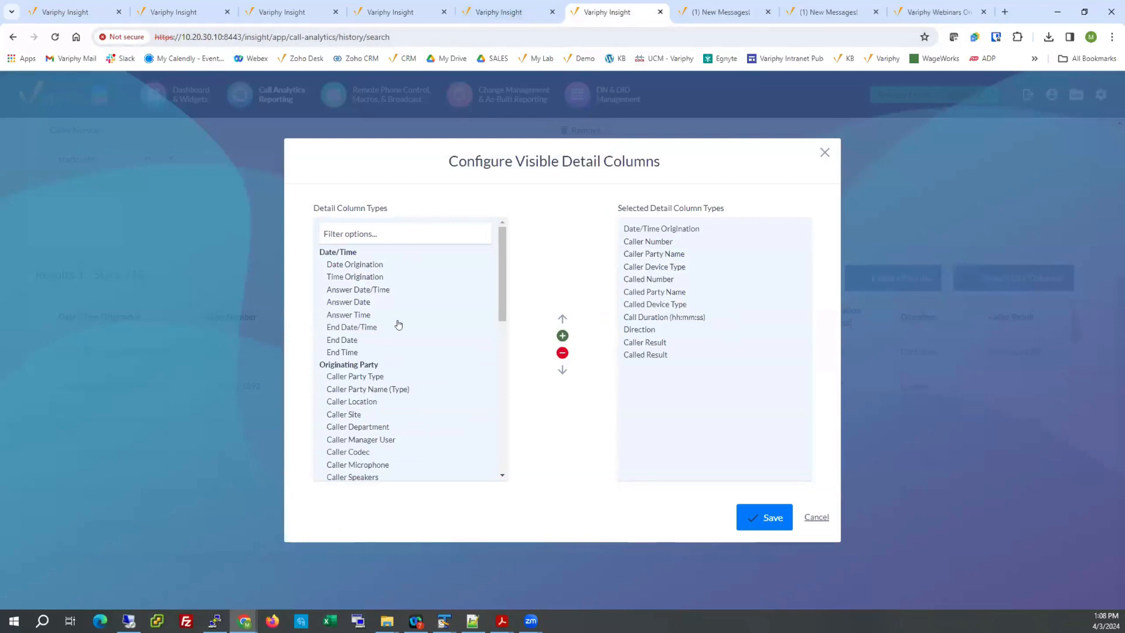
pyautogui.moveTo(500, 290); pyautogui.dragTo(499, 330)
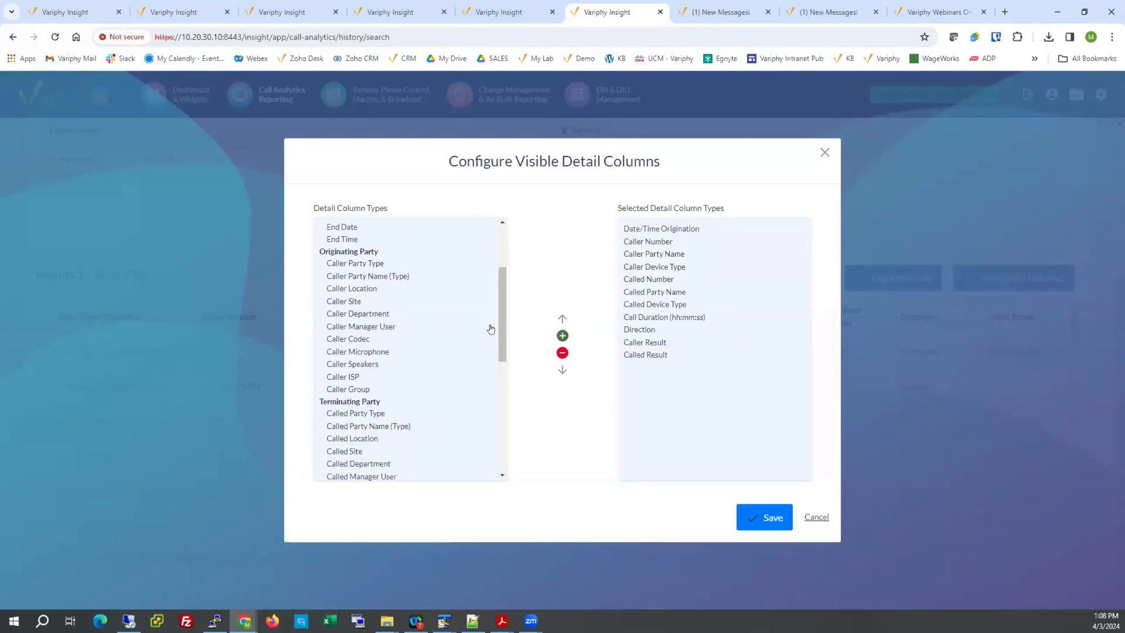
pyautogui.click(516, 14)
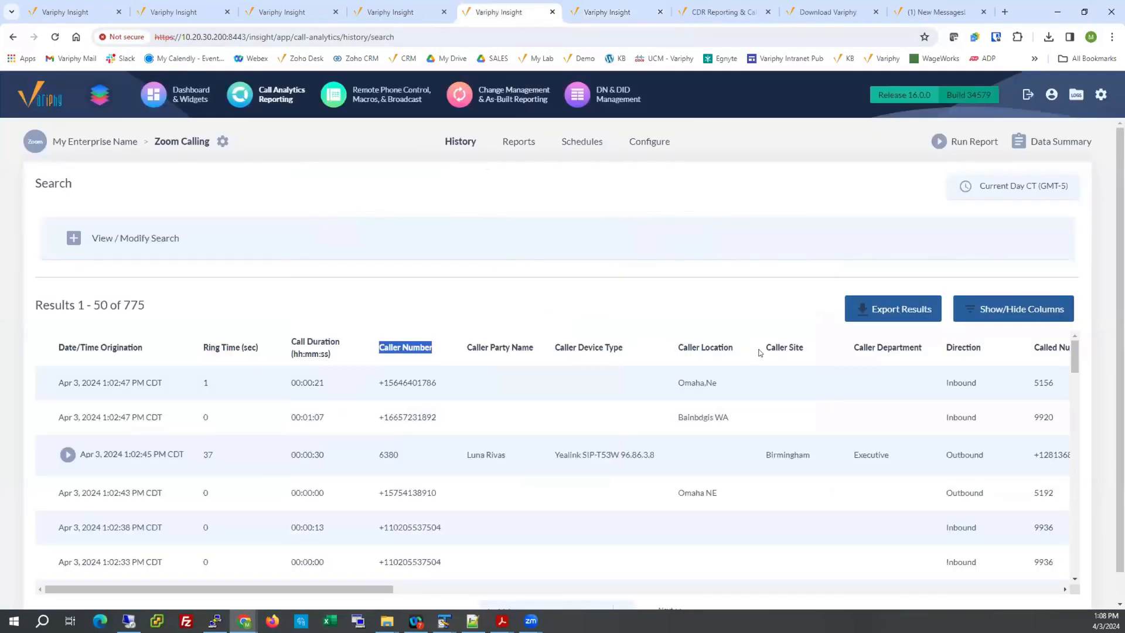
pyautogui.moveTo(761, 352); pyautogui.dragTo(802, 361)
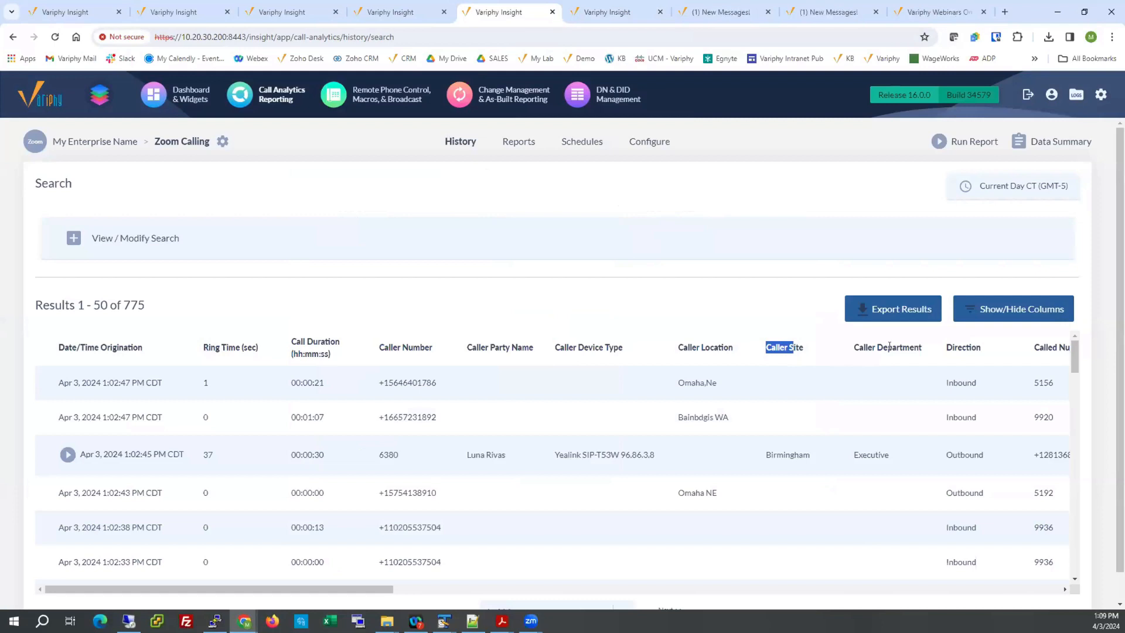
# Reopen the call history search criteria and remove the Caller Number criterion.
pyautogui.click(65, 454)
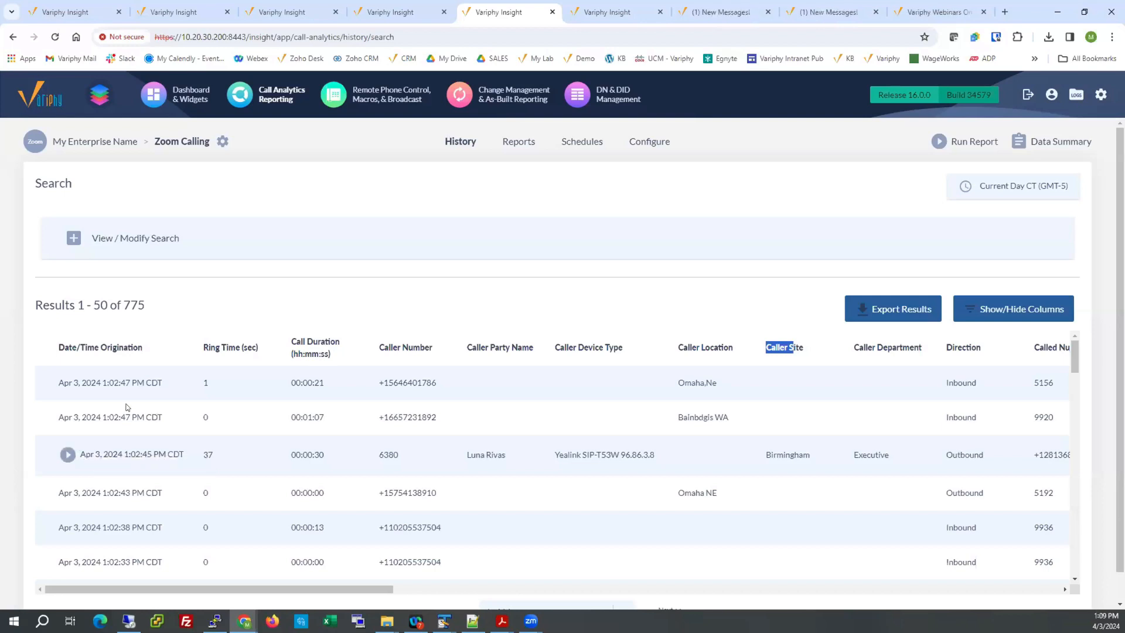
pyautogui.click(73, 238)
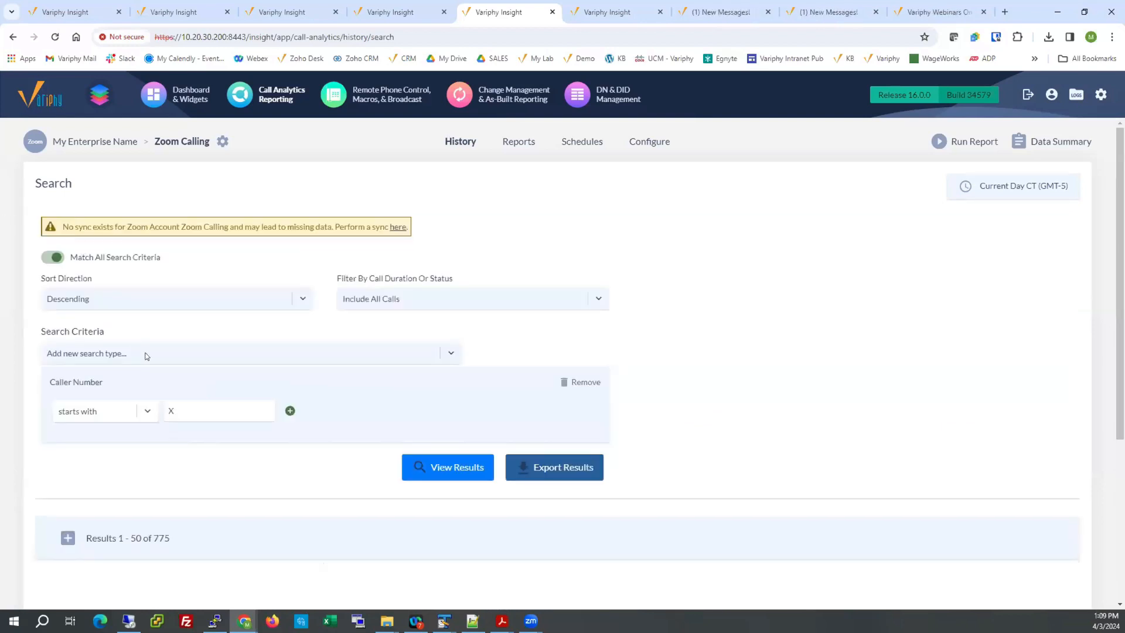
pyautogui.tripleClick(123, 381)
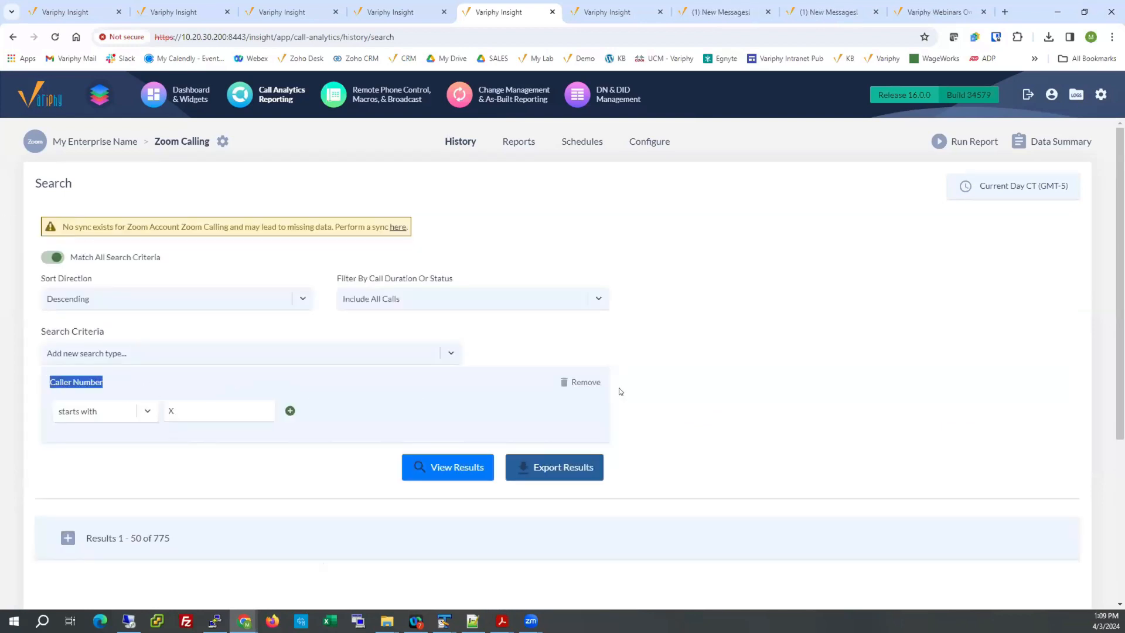
pyautogui.click(591, 384)
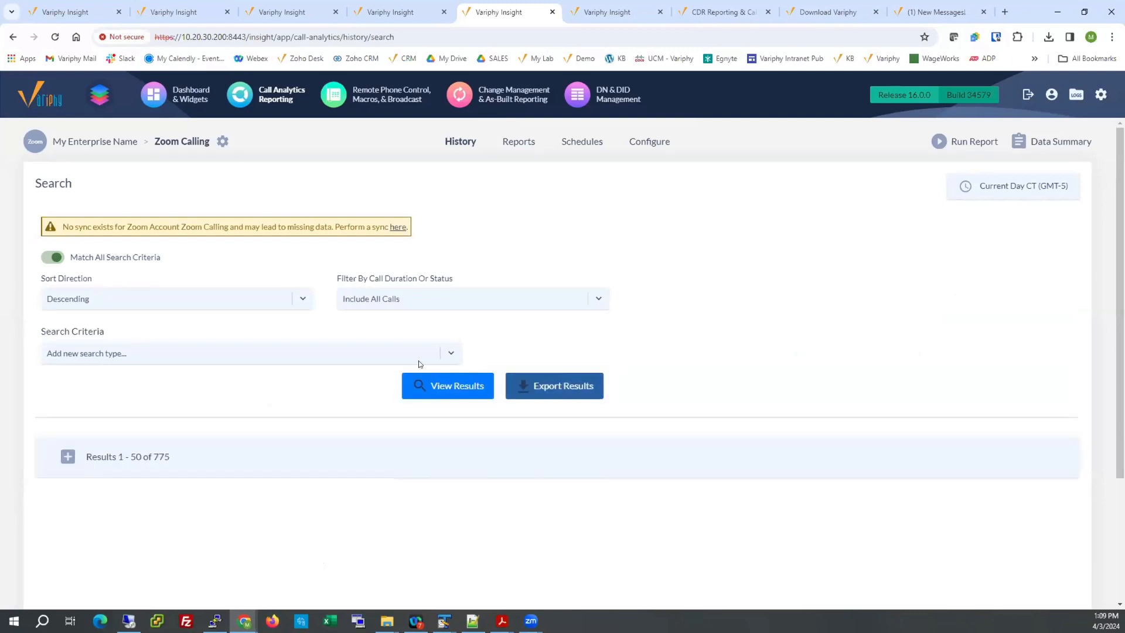
# Try a Caller or Called Site criterion, look through its selectable sites, and discard the criterion.
pyautogui.click(357, 353)
pyautogui.write('or')
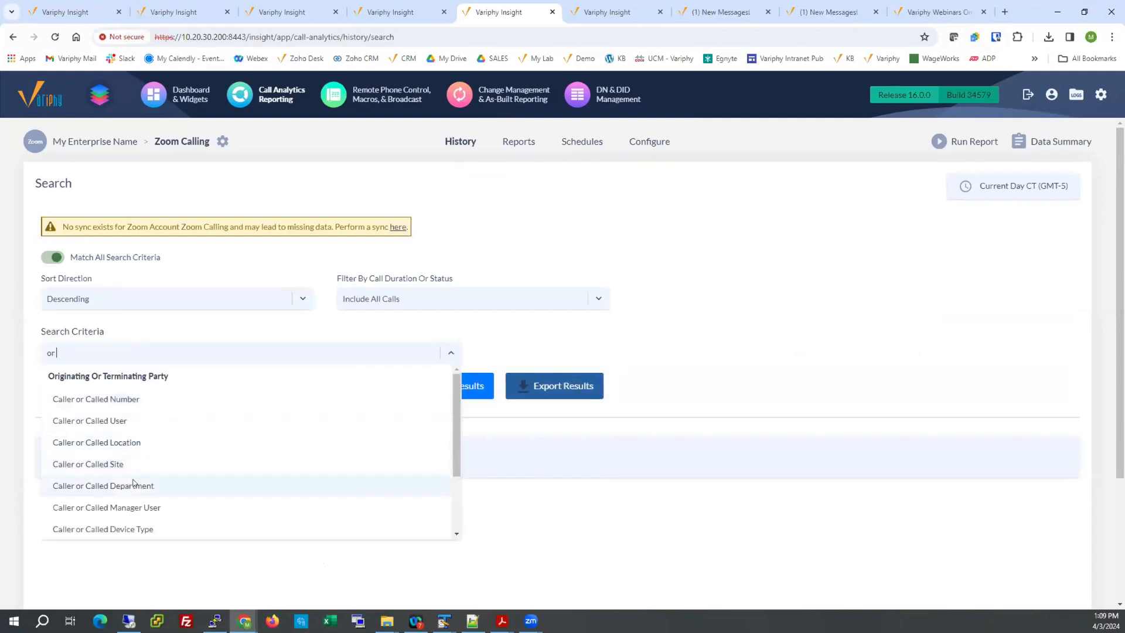
pyautogui.click(140, 464)
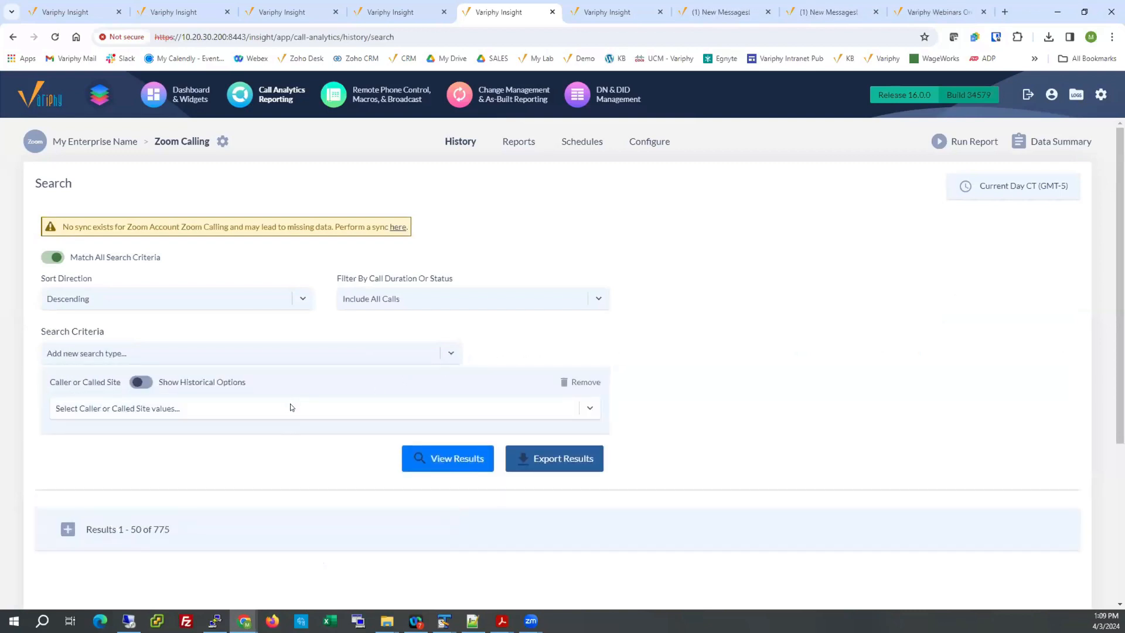
pyautogui.click(291, 407)
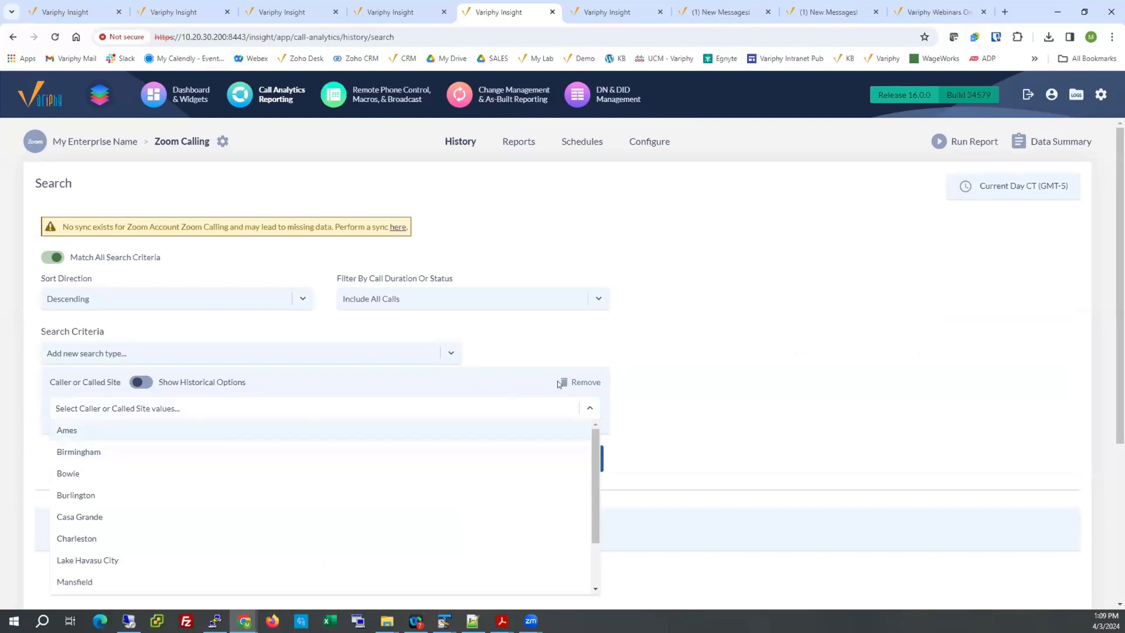
pyautogui.click(576, 382)
# Search the call history with a Caller or Called Department criterion set to Boston Office.
pyautogui.click(359, 353)
pyautogui.write('dep')
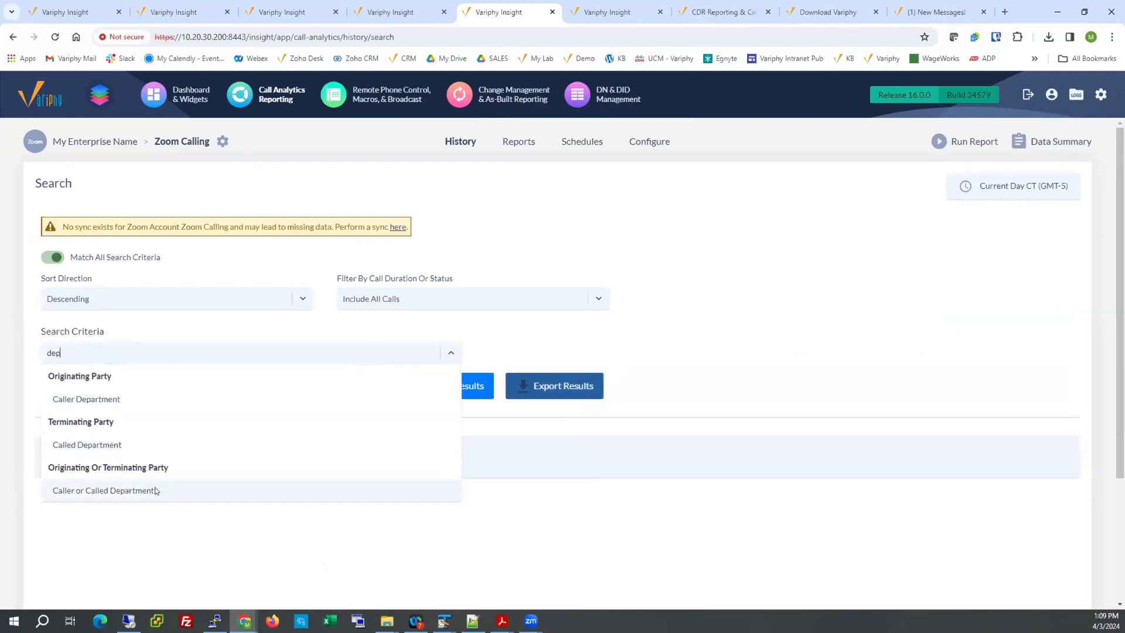
pyautogui.click(156, 491)
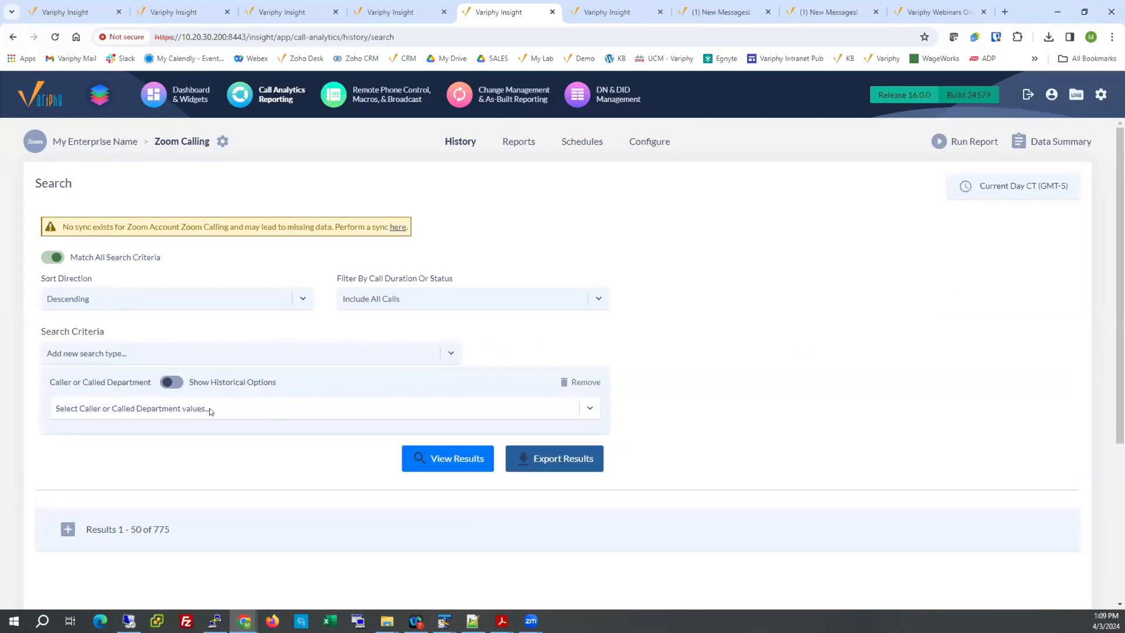
pyautogui.moveTo(53, 383); pyautogui.dragTo(146, 382)
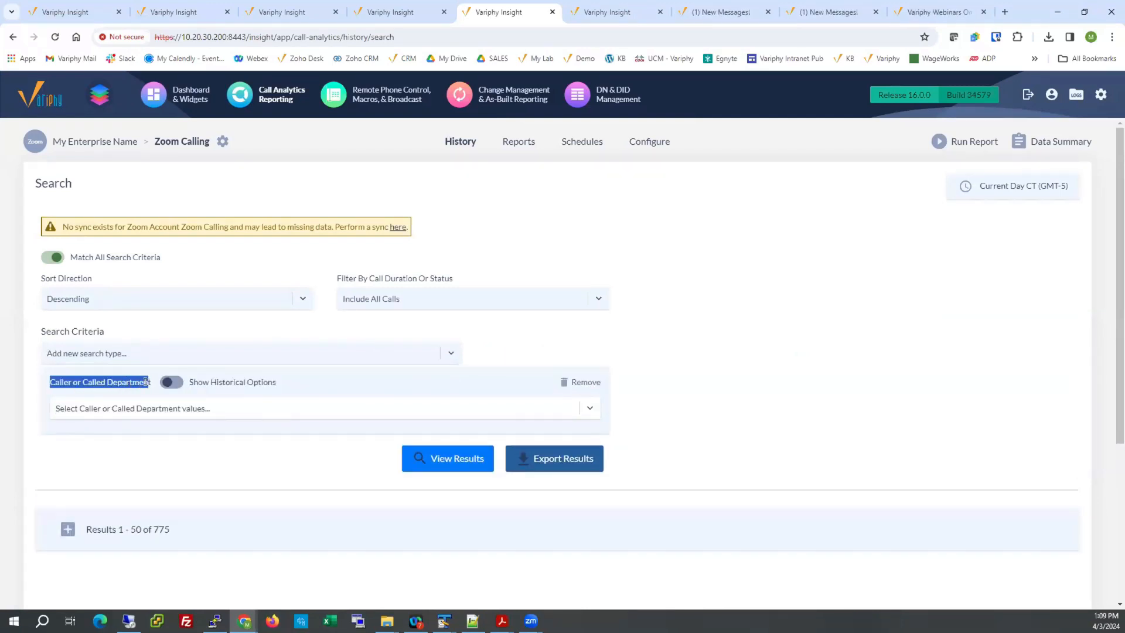
pyautogui.click(205, 408)
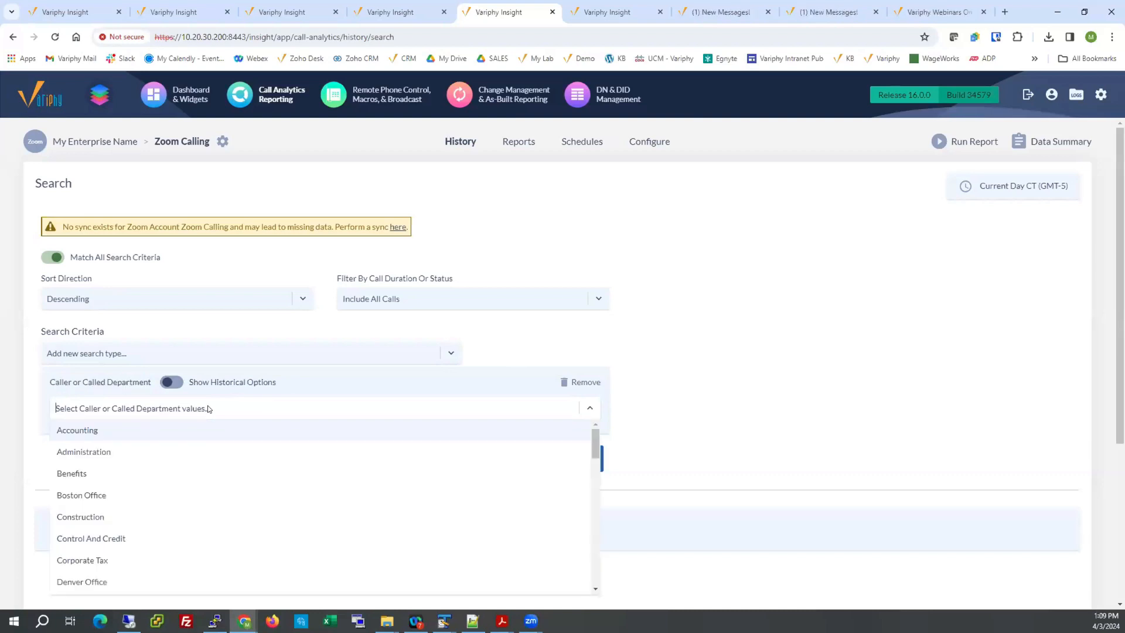
pyautogui.click(113, 494)
pyautogui.click(747, 344)
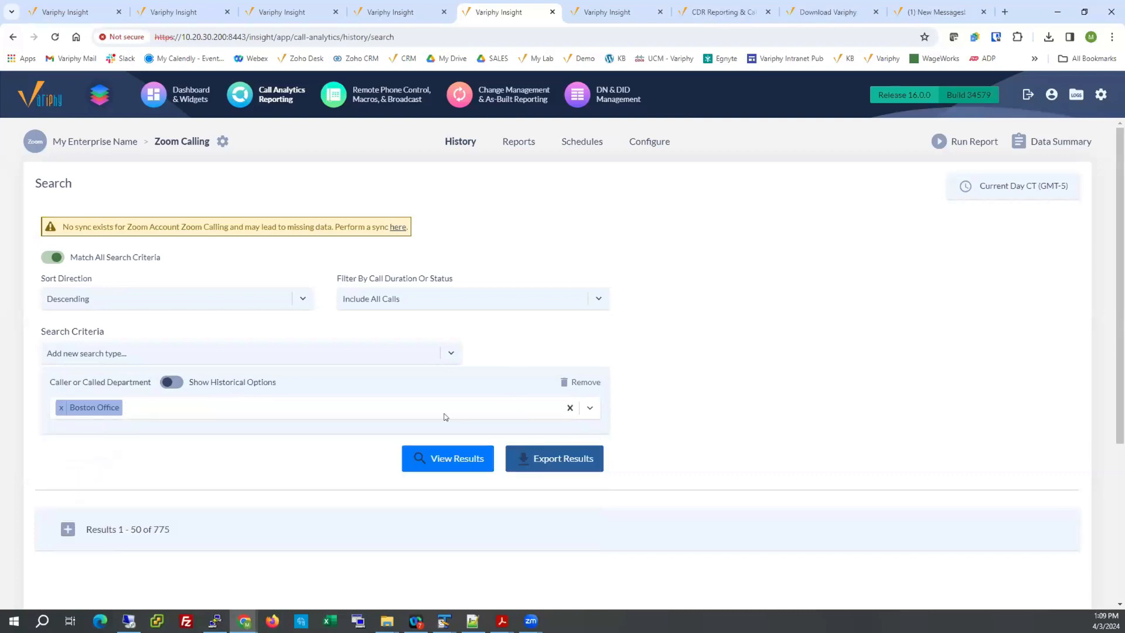
pyautogui.click(440, 456)
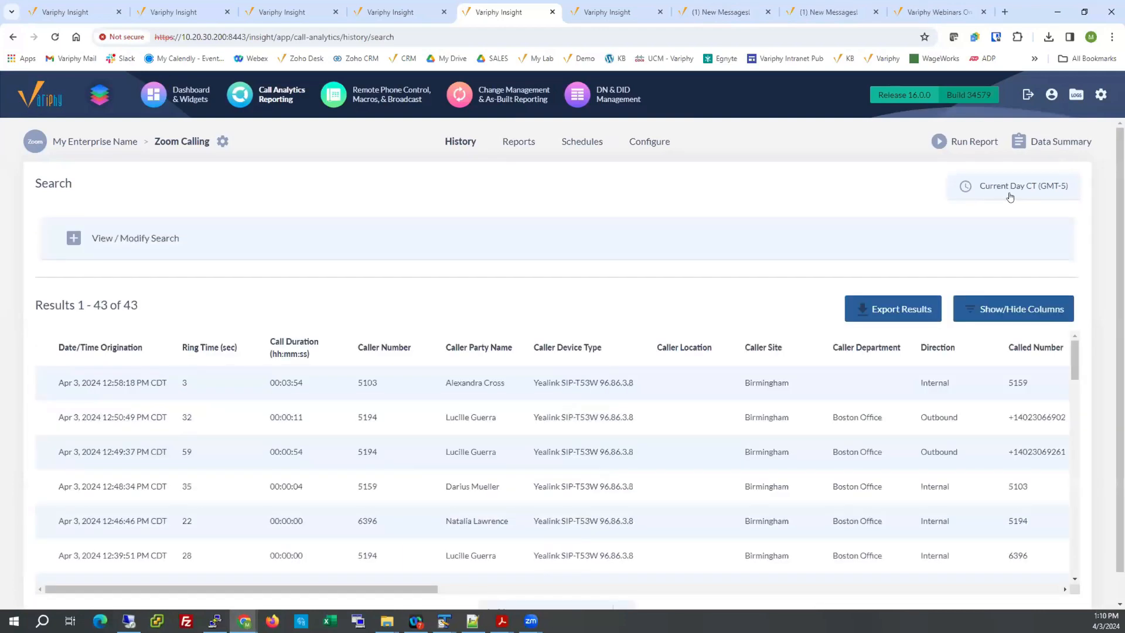
# Examine the caller name and the caller and called departments of the results against the Boston Office criterion.
pyautogui.click(109, 238)
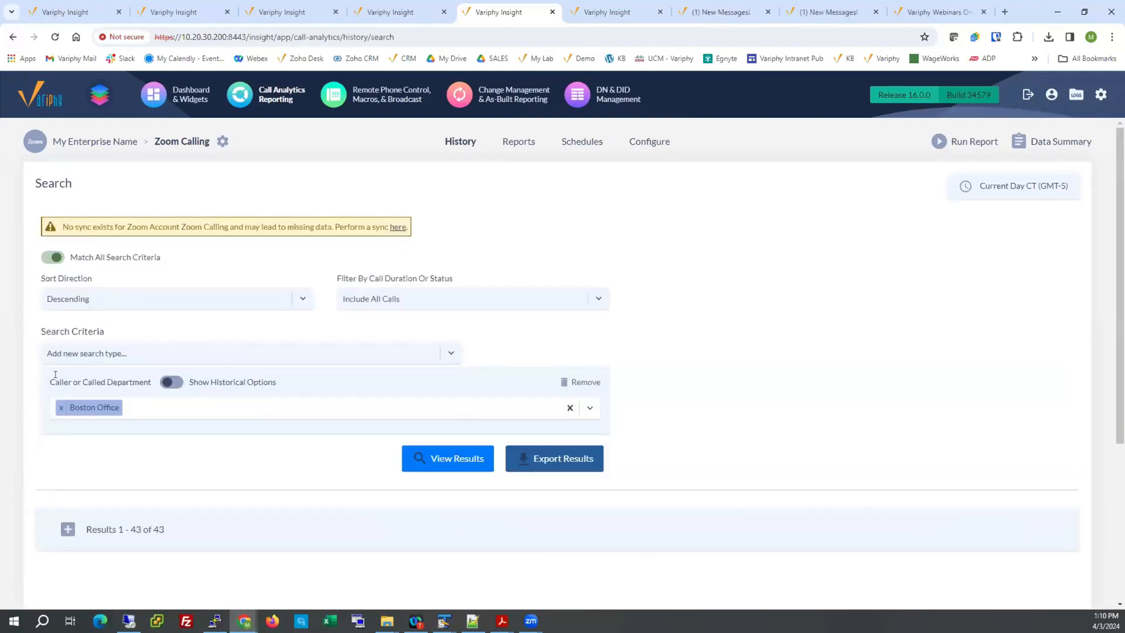
pyautogui.click(67, 529)
pyautogui.scroll(-4, 686, 327)
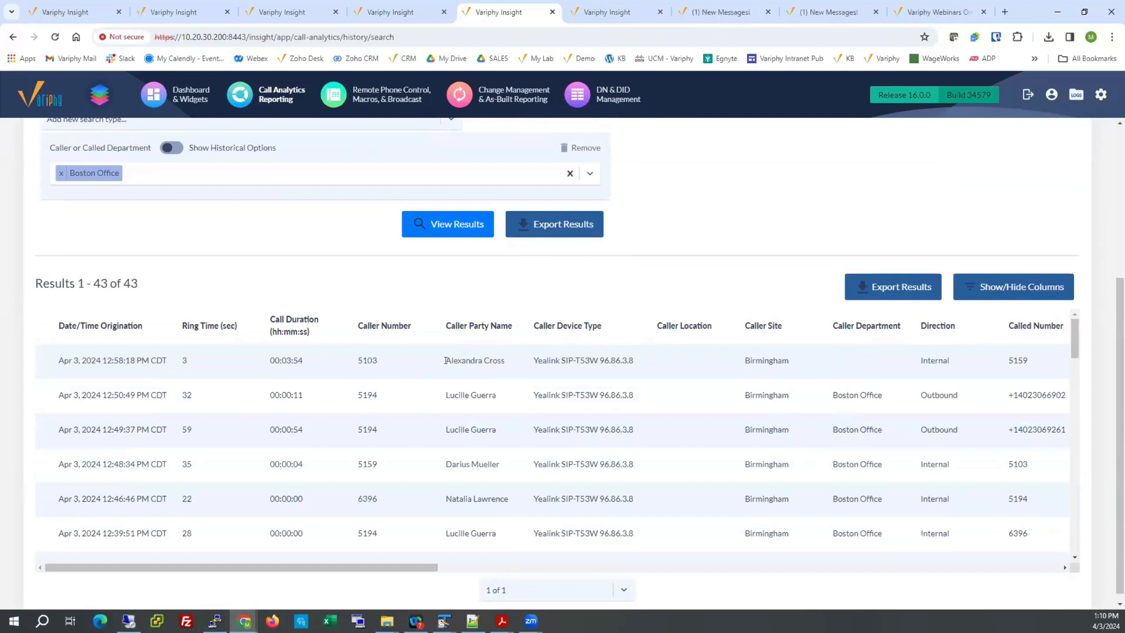
pyautogui.moveTo(446, 360); pyautogui.dragTo(490, 358)
pyautogui.moveTo(362, 563); pyautogui.dragTo(653, 578)
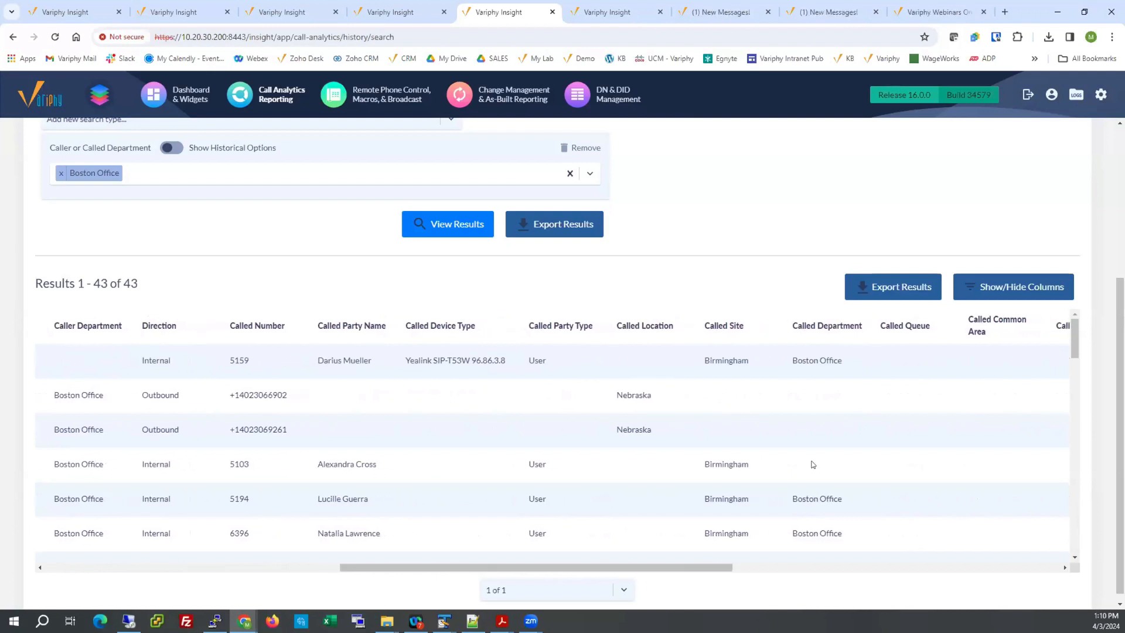
pyautogui.moveTo(792, 360); pyautogui.dragTo(846, 362)
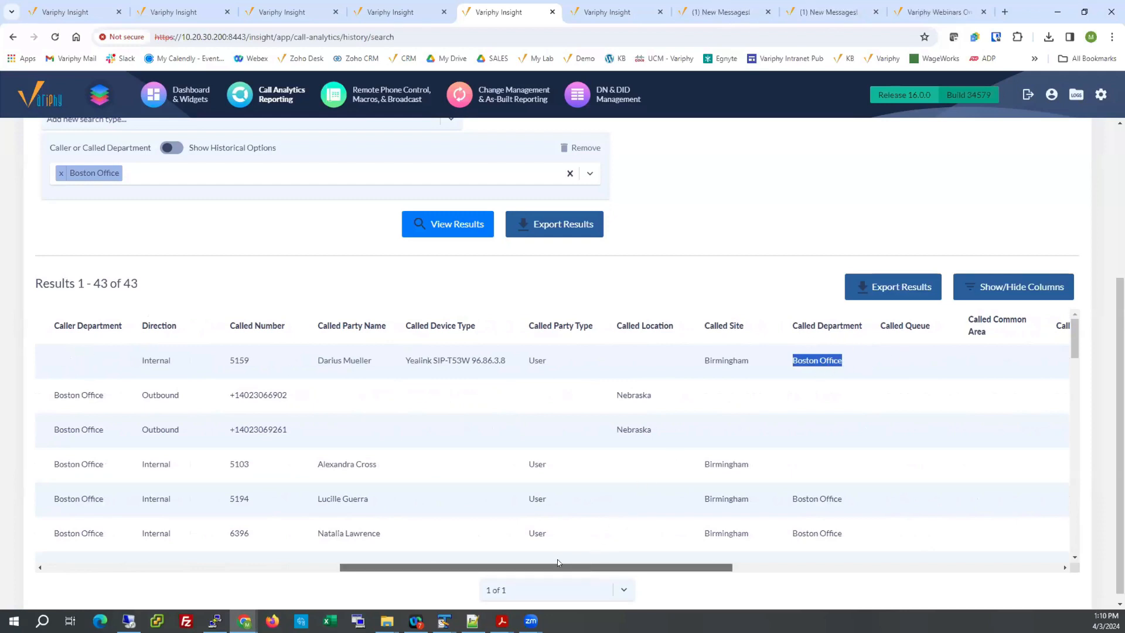
pyautogui.moveTo(591, 568); pyautogui.dragTo(276, 544)
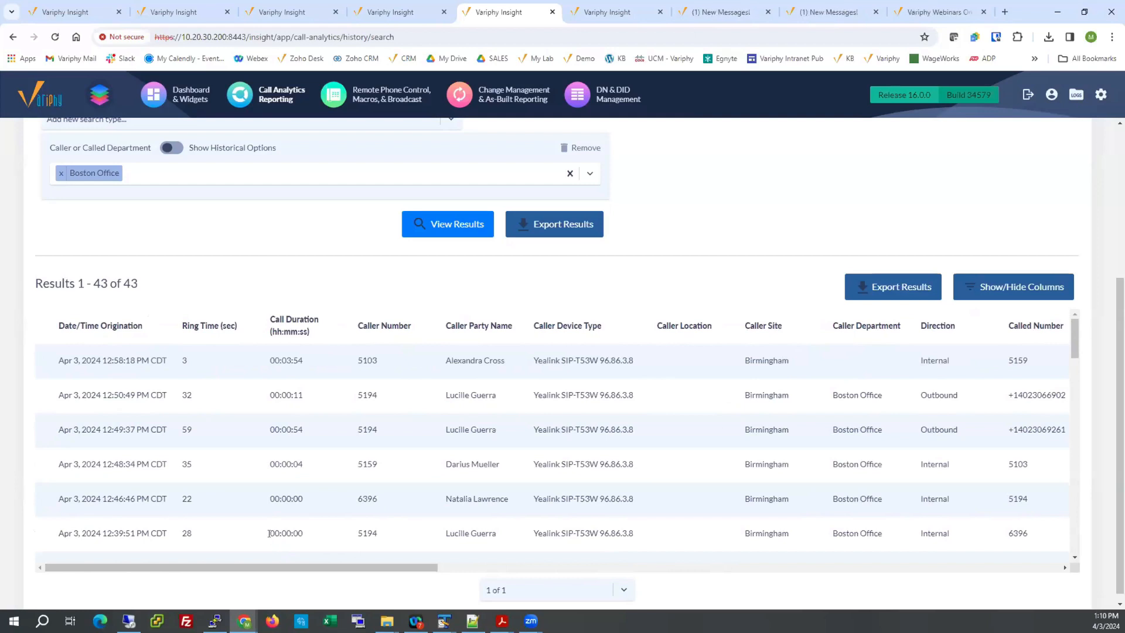
pyautogui.scroll(1, 348, 342)
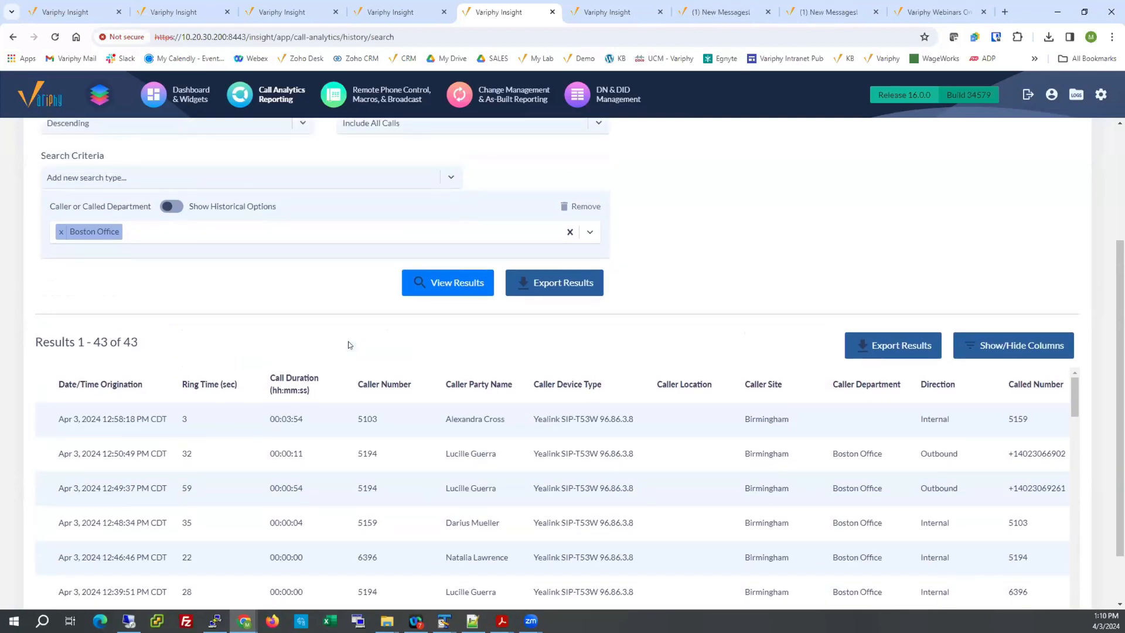
pyautogui.scroll(2, 348, 341)
pyautogui.scroll(1, 321, 333)
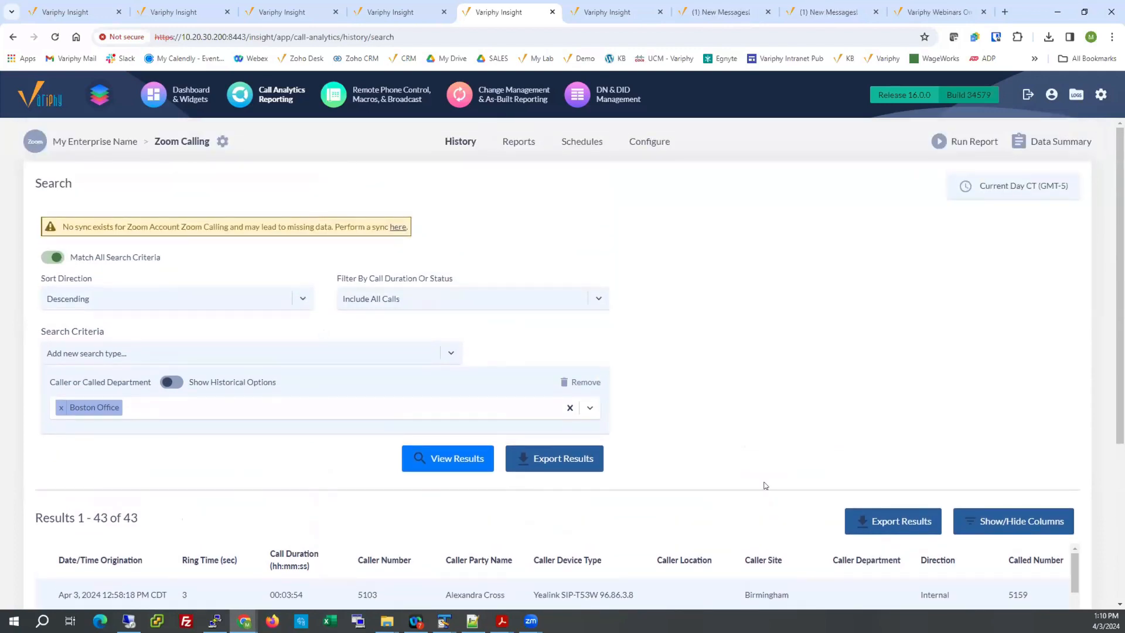
# Start a results export saved for future use, named with the presenter's first name plus "Test Webinar Zoom Phone - Boston Office".
pyautogui.click(886, 520)
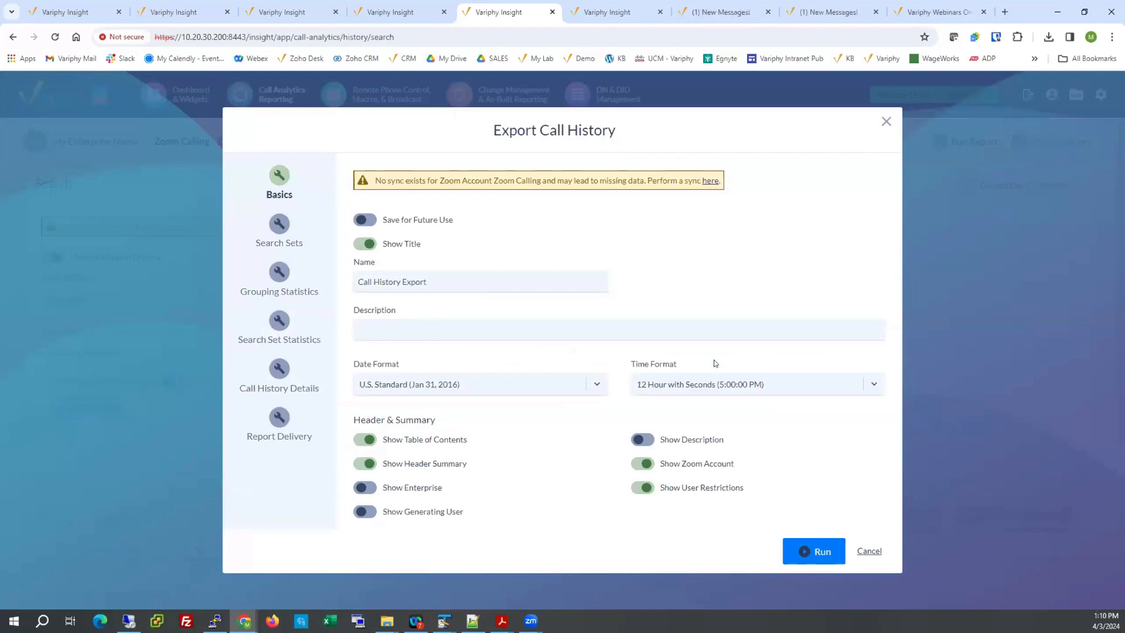
pyautogui.click(364, 220)
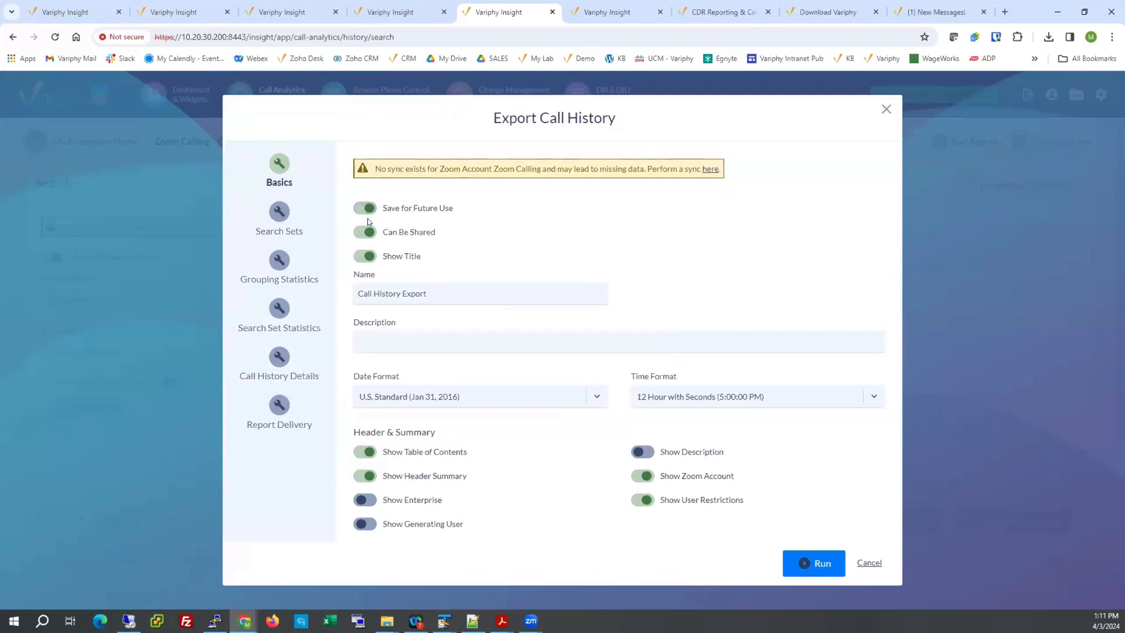
pyautogui.tripleClick(430, 286)
pyautogui.write('M')
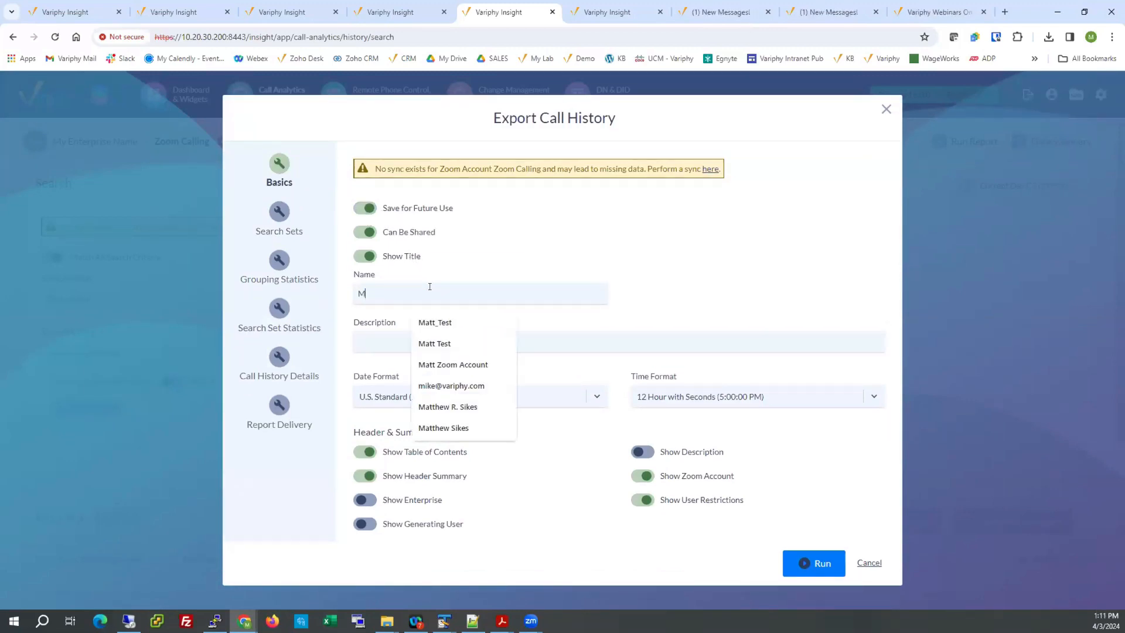
pyautogui.write('att Test Web')
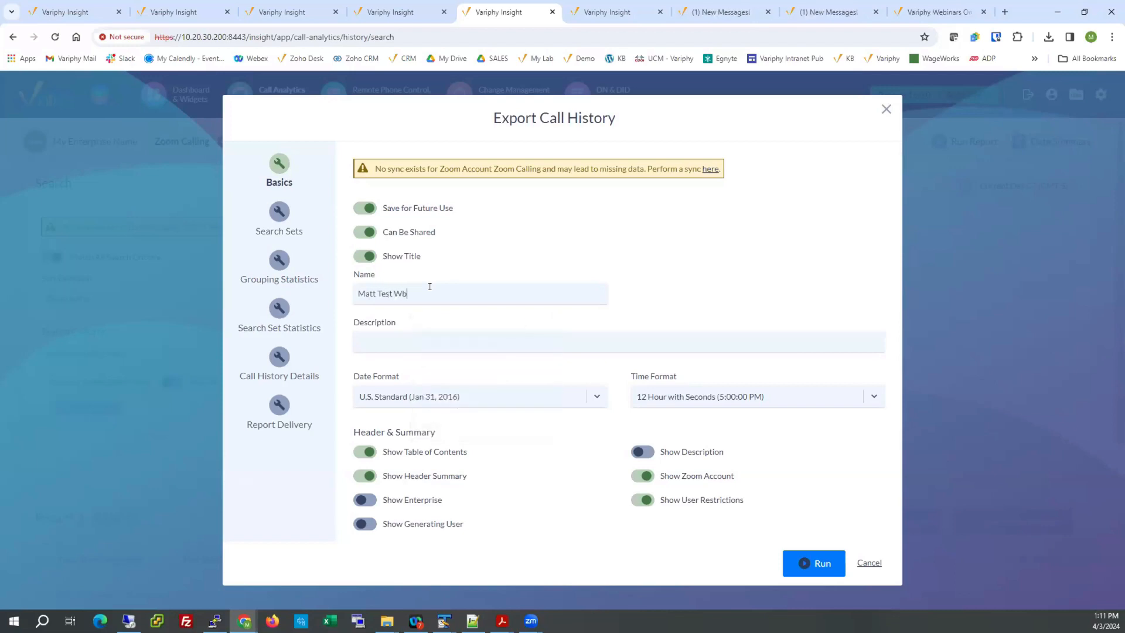
pyautogui.write('inar Zoom Phone - Boston Office')
# Enable data grouping for the export and set the primary grouping type to Caller or Called Party Name.
pyautogui.click(280, 261)
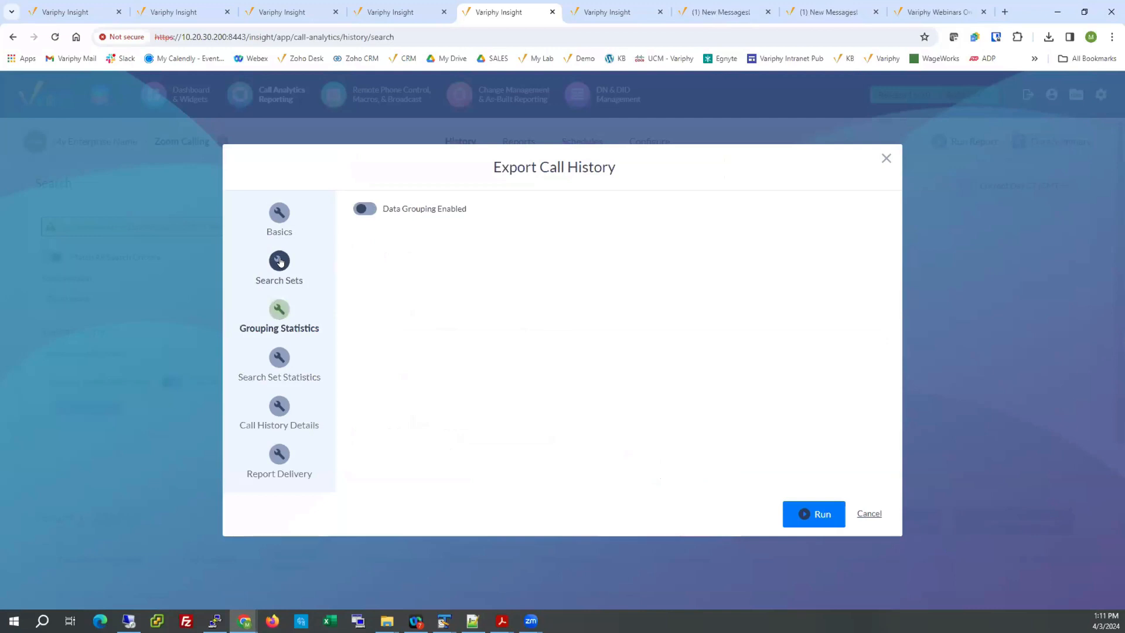
pyautogui.click(365, 210)
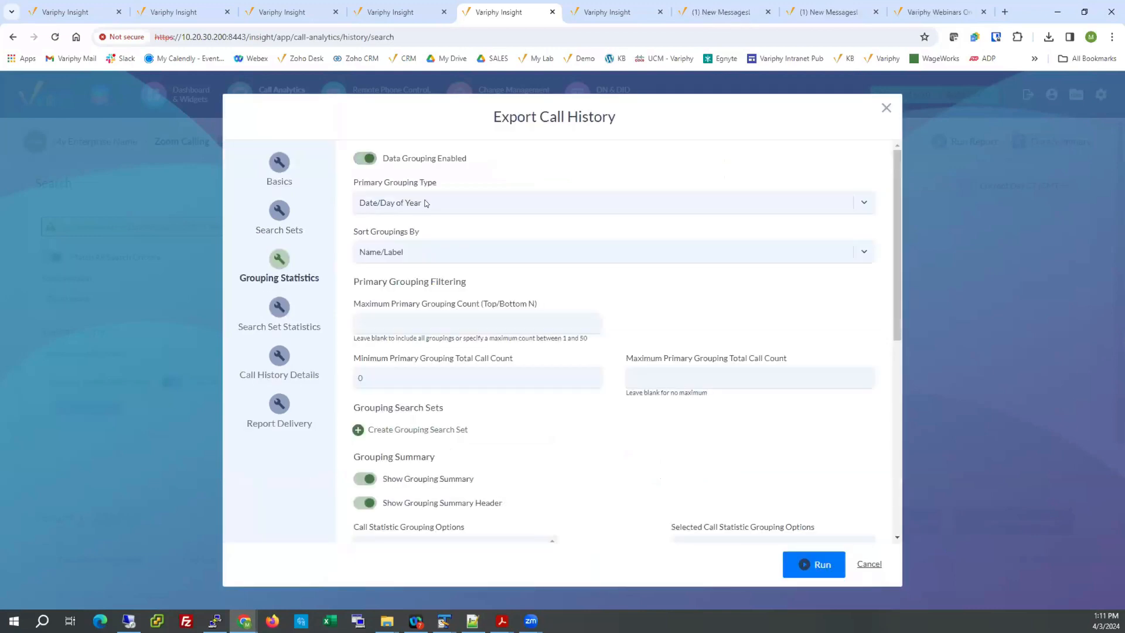
pyautogui.click(425, 202)
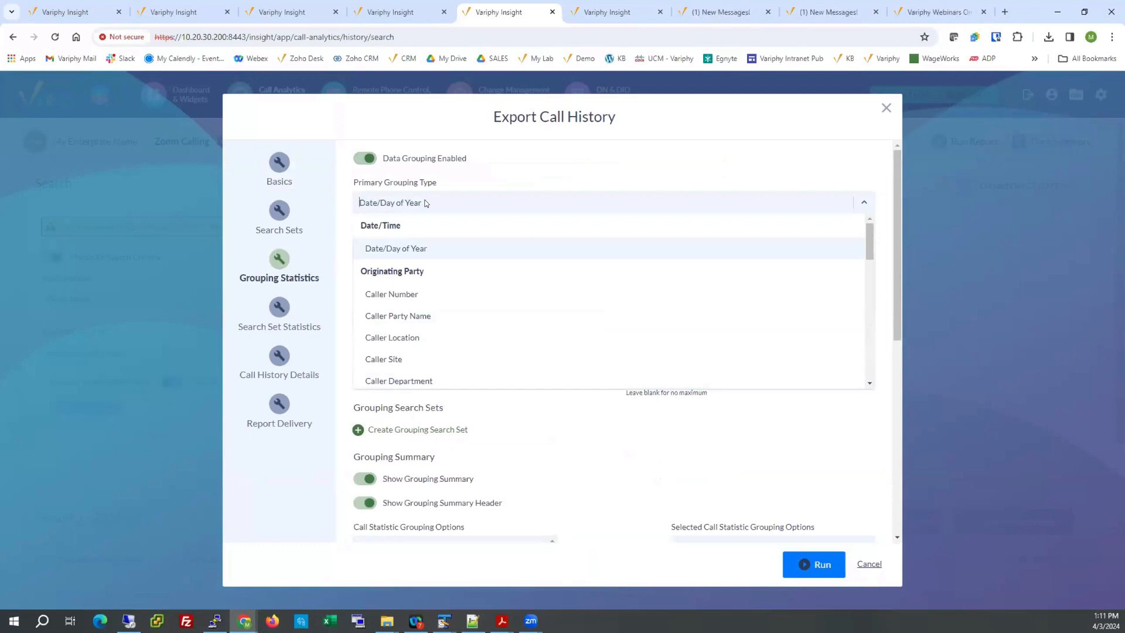
pyautogui.write('na')
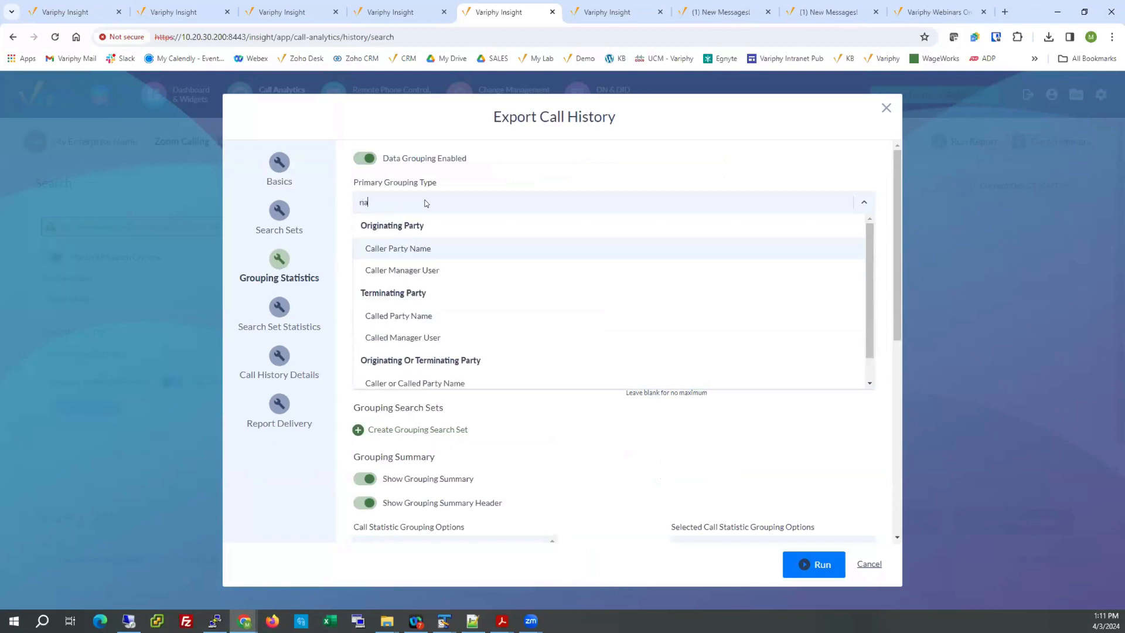
pyautogui.press('Down')
pyautogui.press('Down')
pyautogui.press('Down')
pyautogui.press('Down')
pyautogui.press('Return')
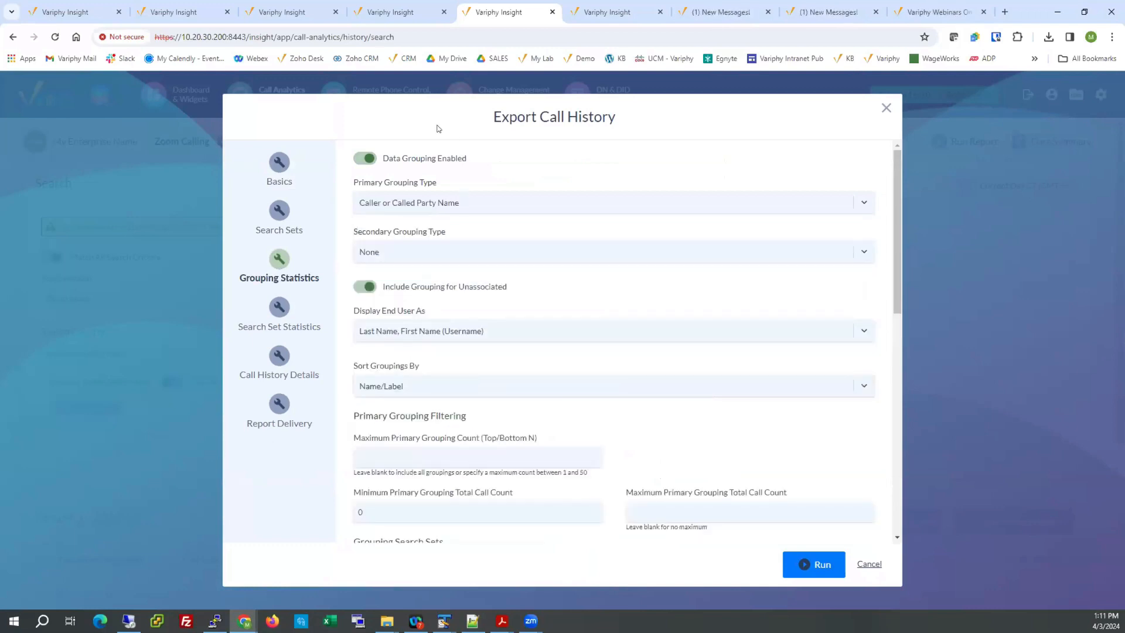
# Display end users as First Name Last Name and sort groupings by Total Call Count (Highest to Lowest).
pyautogui.click(454, 332)
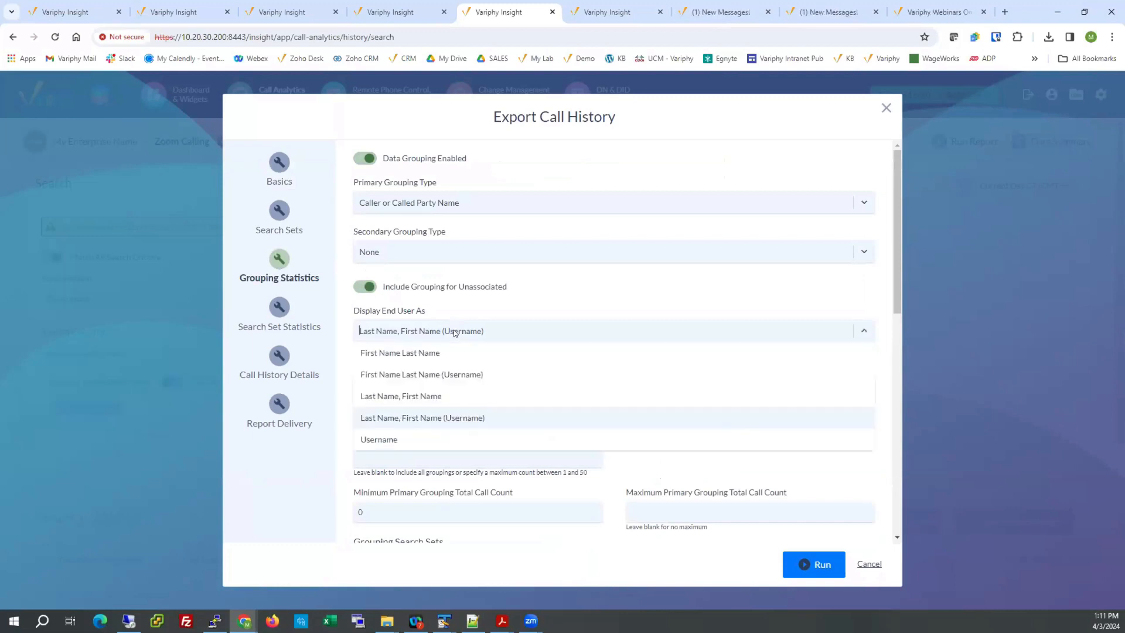
pyautogui.click(428, 347)
pyautogui.click(445, 389)
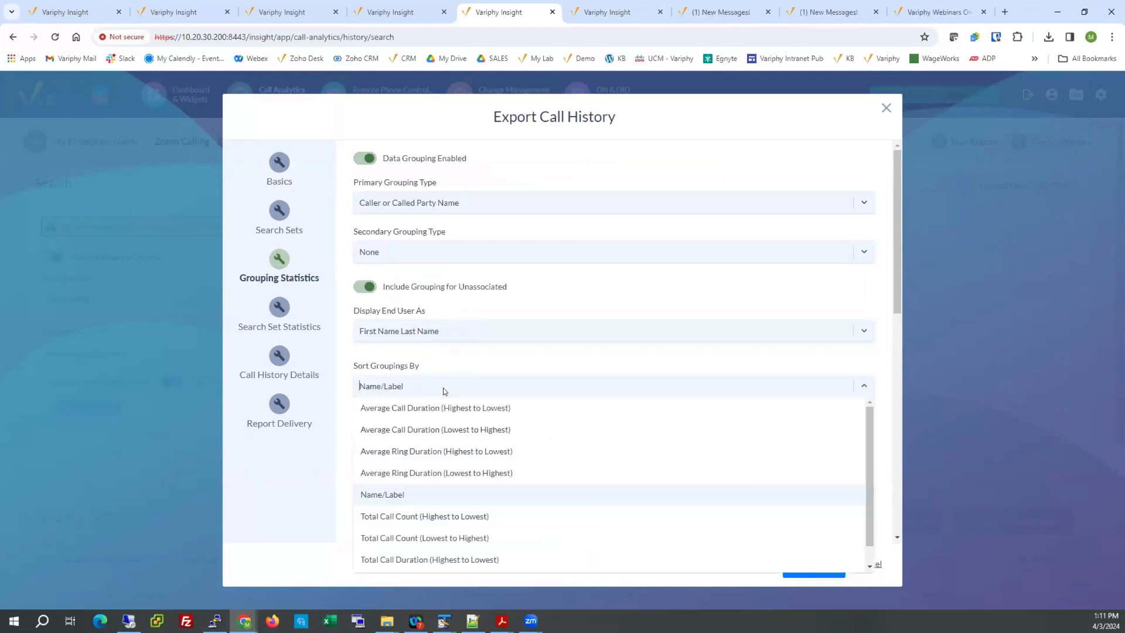
pyautogui.click(426, 516)
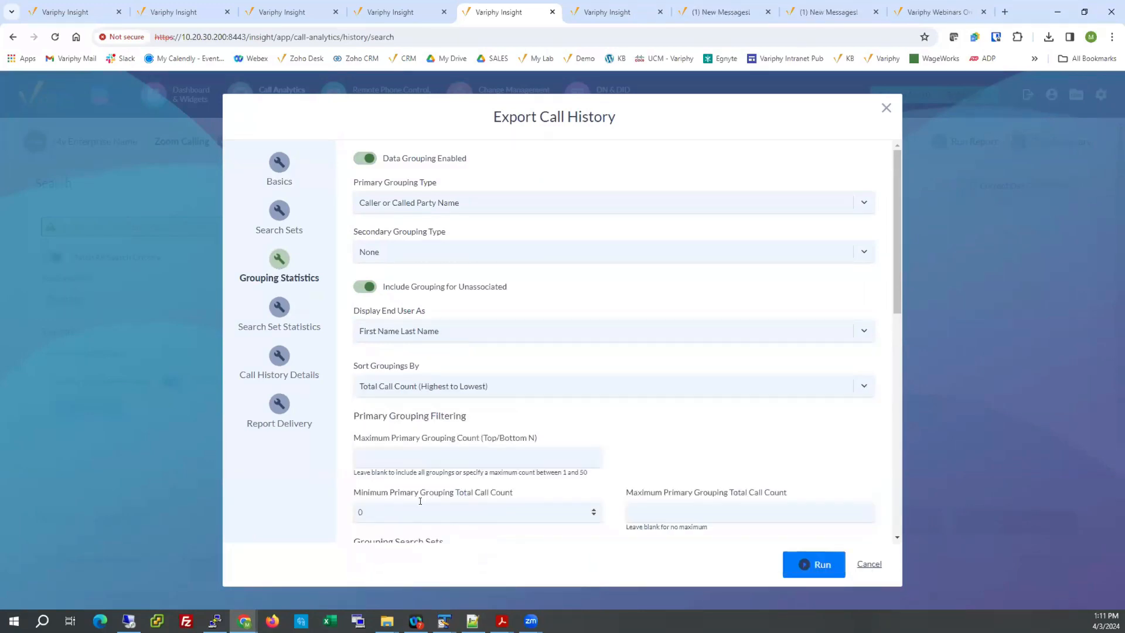
# Run the call history export and open the generated PDF report.
pyautogui.click(811, 565)
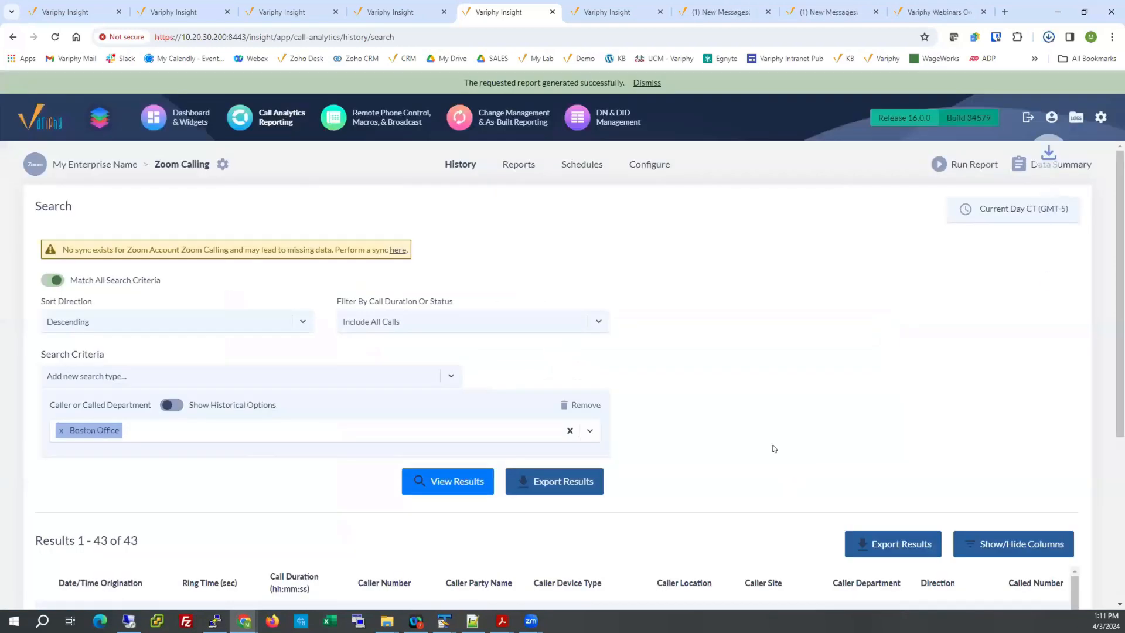
pyautogui.click(923, 84)
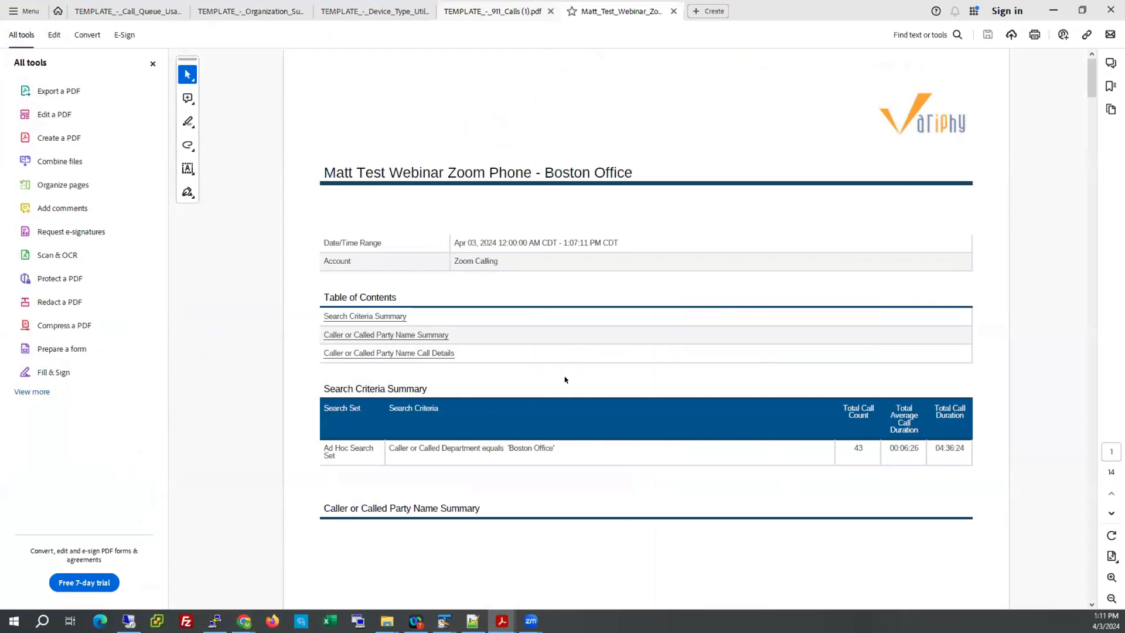
# Look through the PDF report's caller summary and call details pages, and return to the Zoom Calling search in the browser.
pyautogui.scroll(-3, 641, 342)
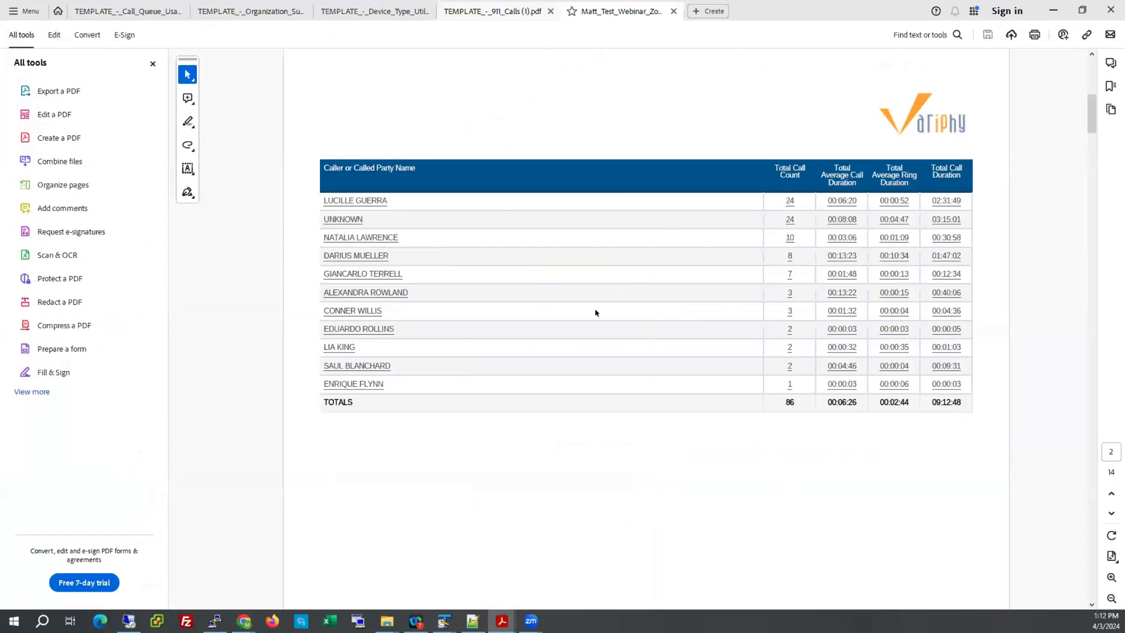
pyautogui.scroll(-3, 594, 307)
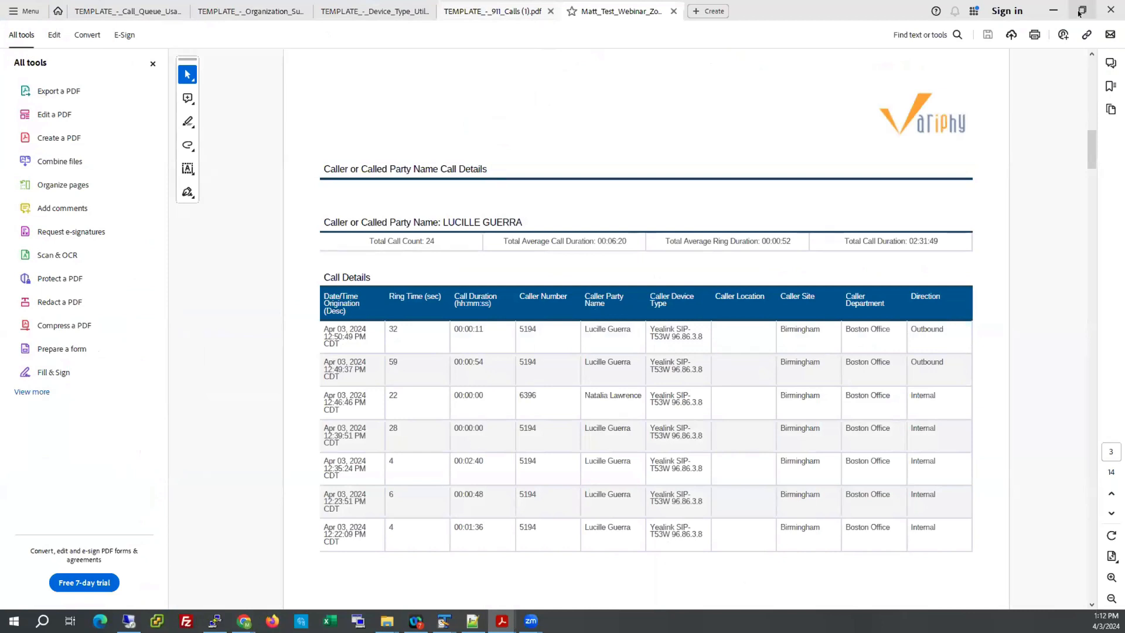
pyautogui.click(144, 6)
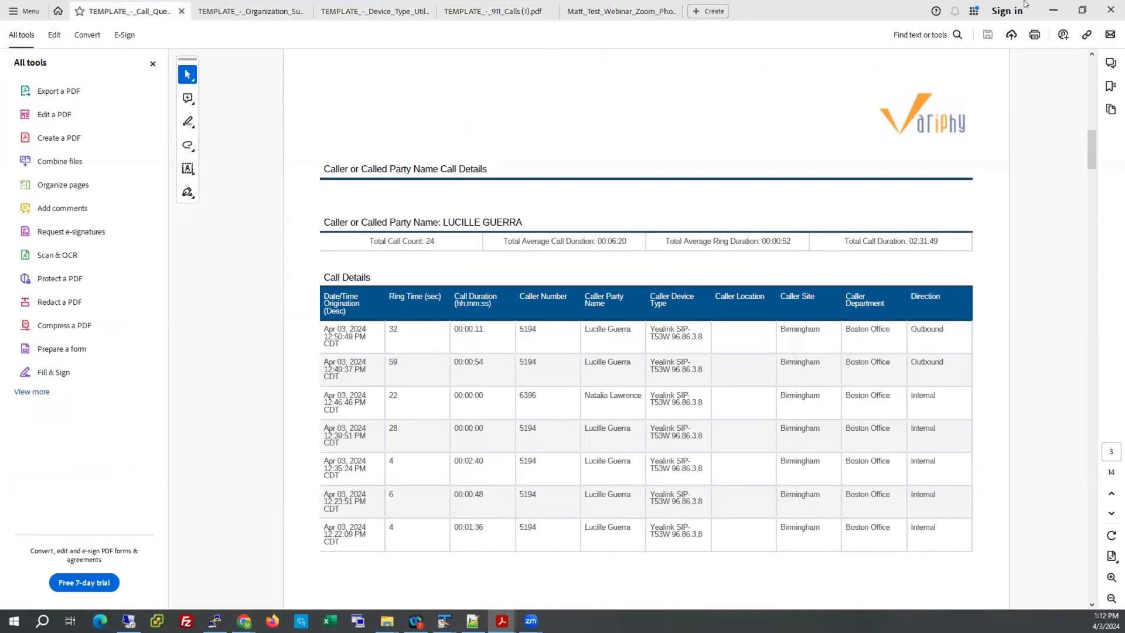
pyautogui.click(1053, 10)
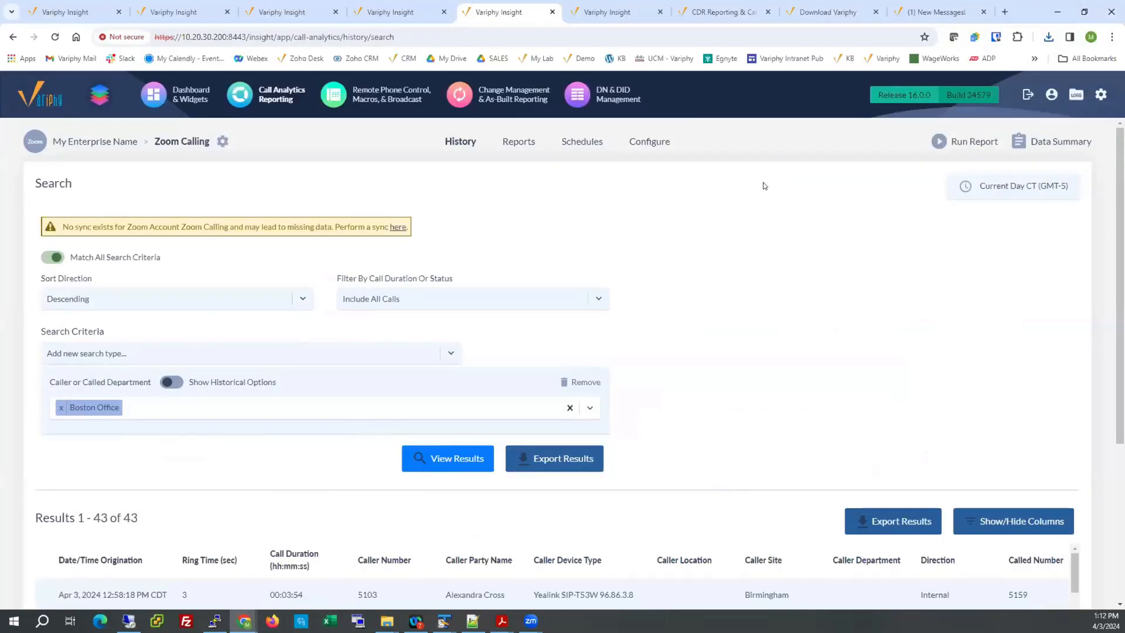
pyautogui.click(860, 523)
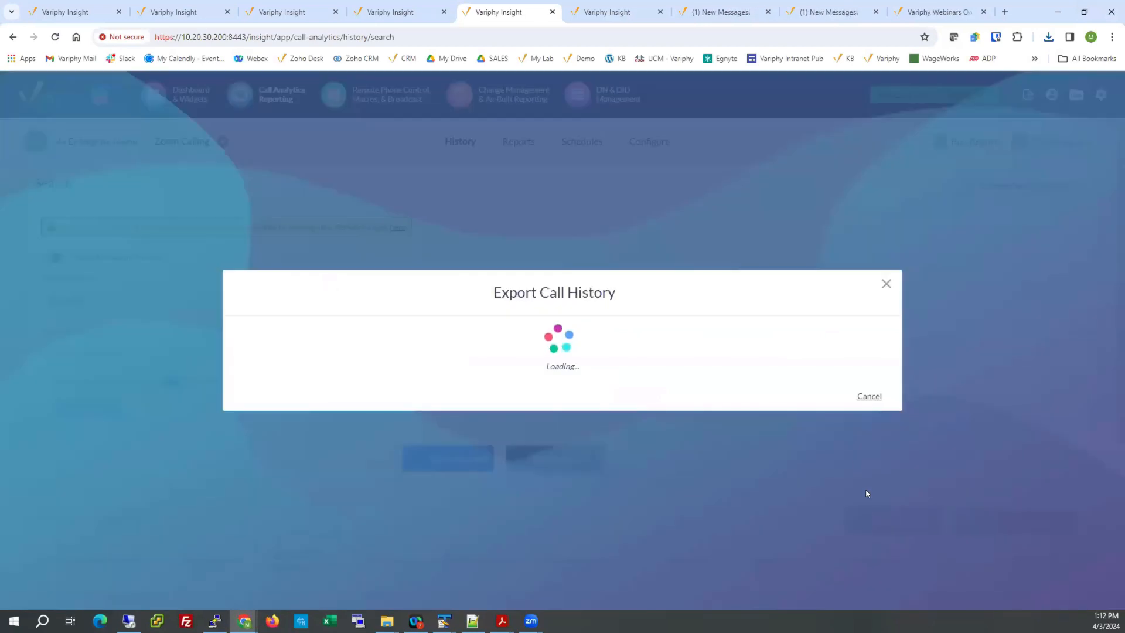
pyautogui.moveTo(384, 207); pyautogui.dragTo(449, 209)
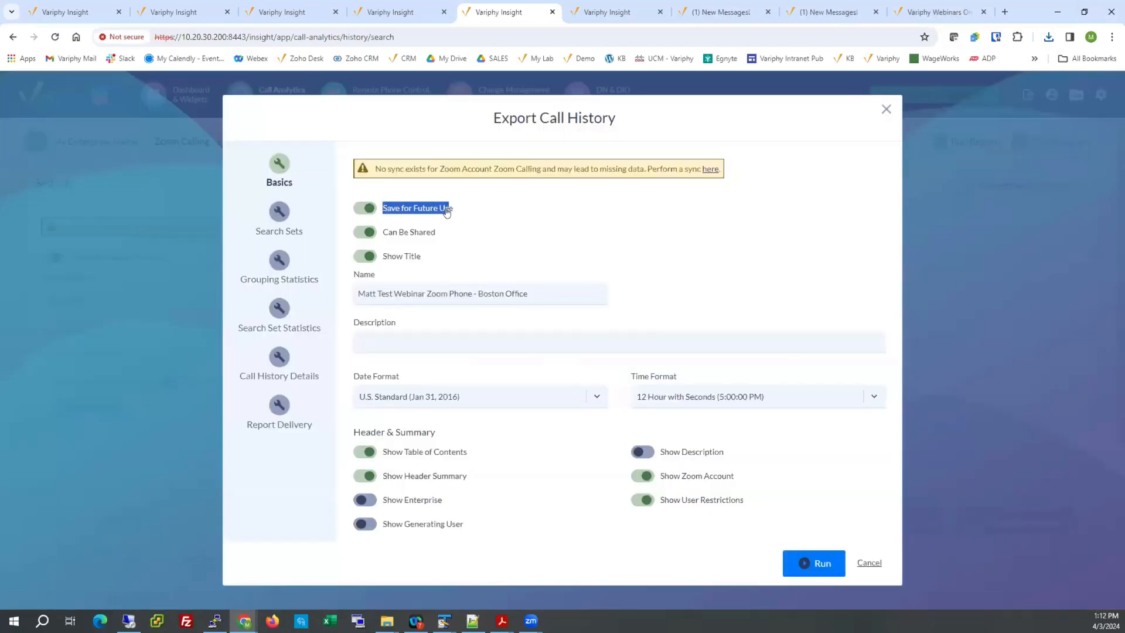
pyautogui.click(365, 208)
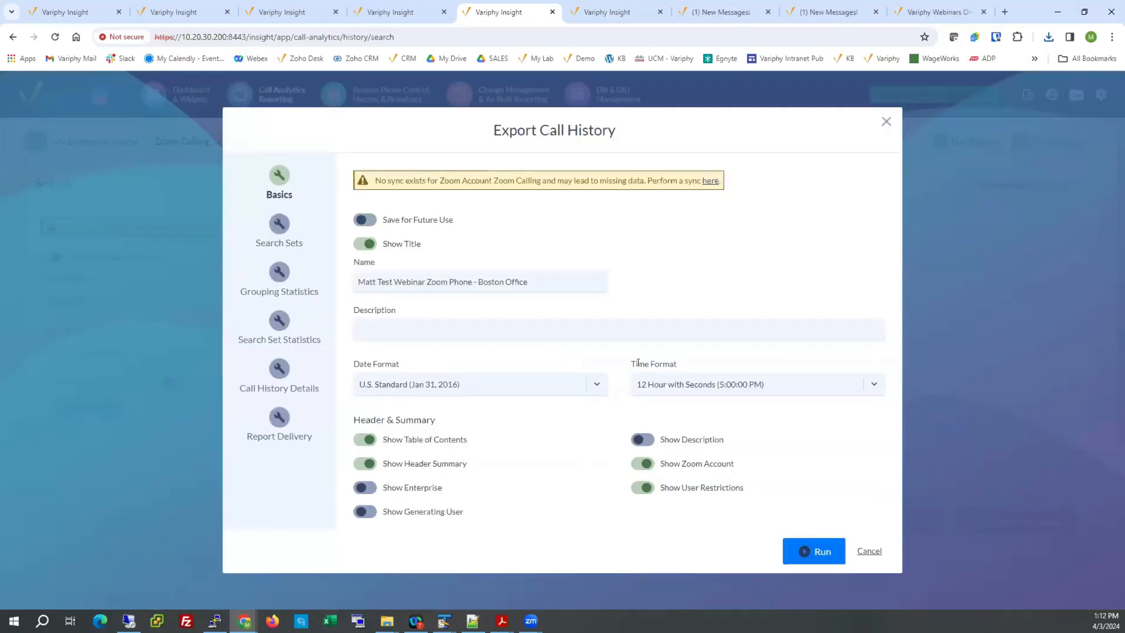
pyautogui.click(866, 553)
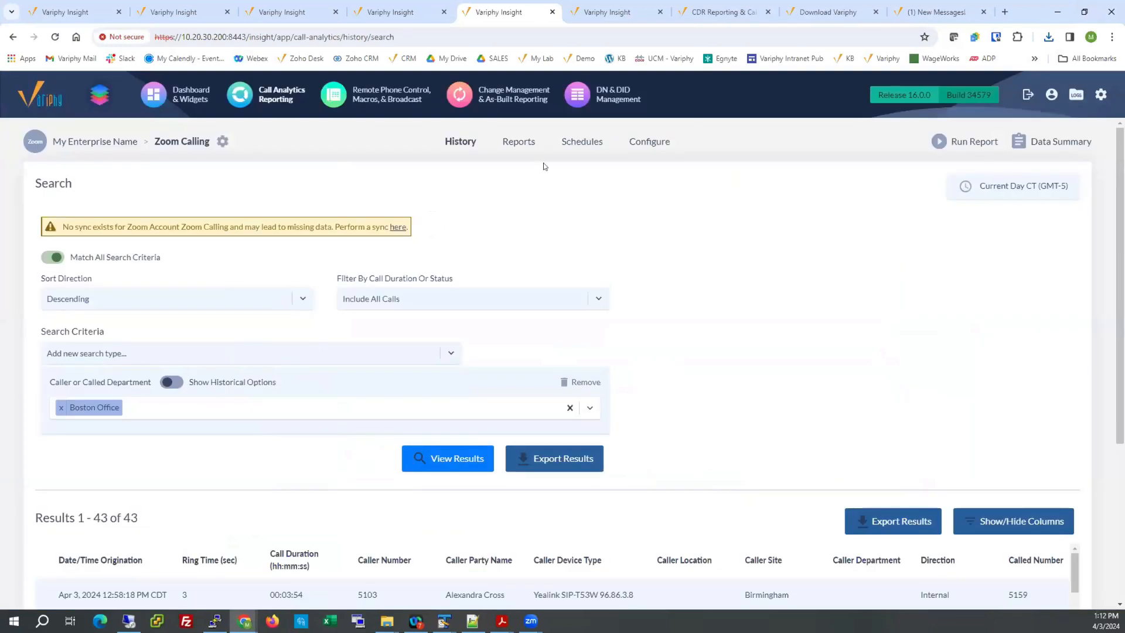
# Open the saved Zoom Calling reports and examine the schedules, dashboards and sharing use of the Test Webinar Zoom Phone - Boston Office report.
pyautogui.click(519, 143)
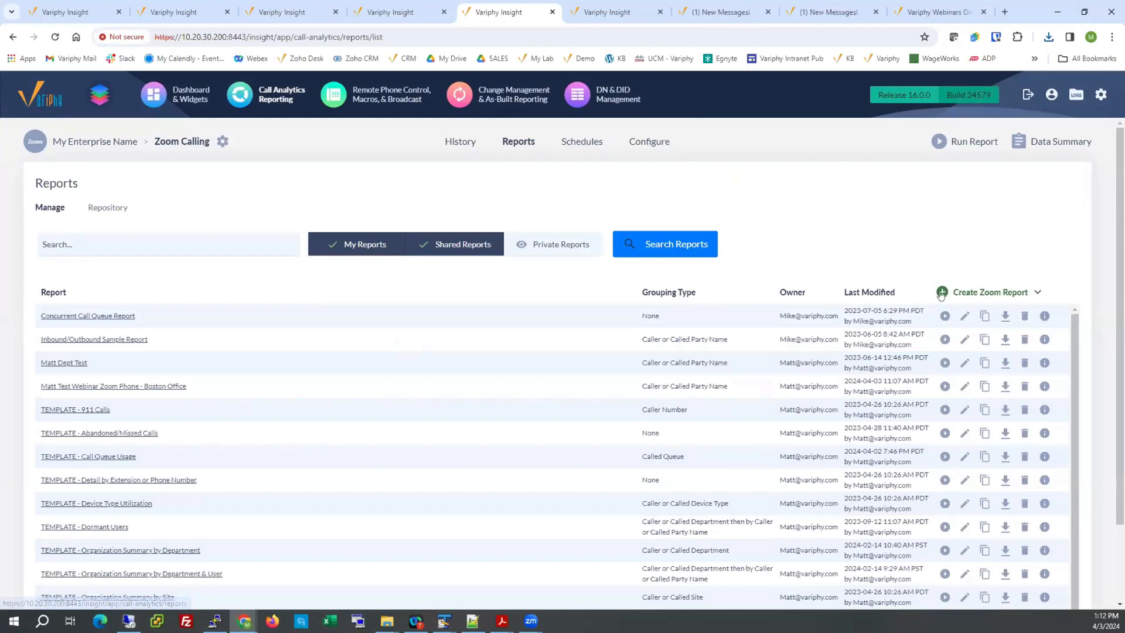
pyautogui.moveTo(957, 296)
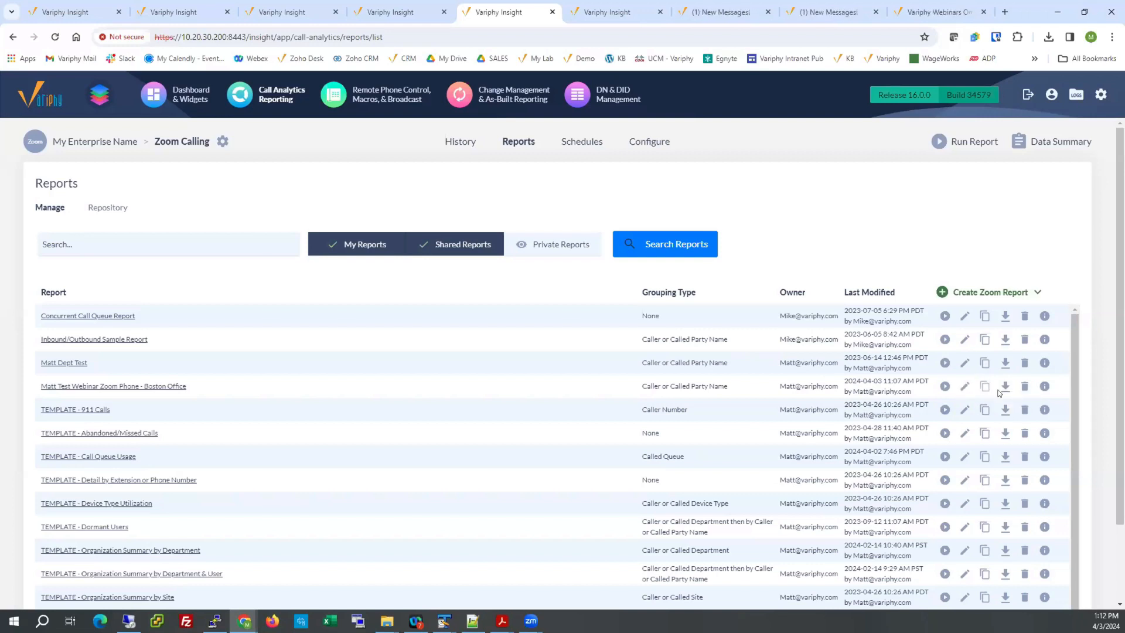
pyautogui.click(1042, 387)
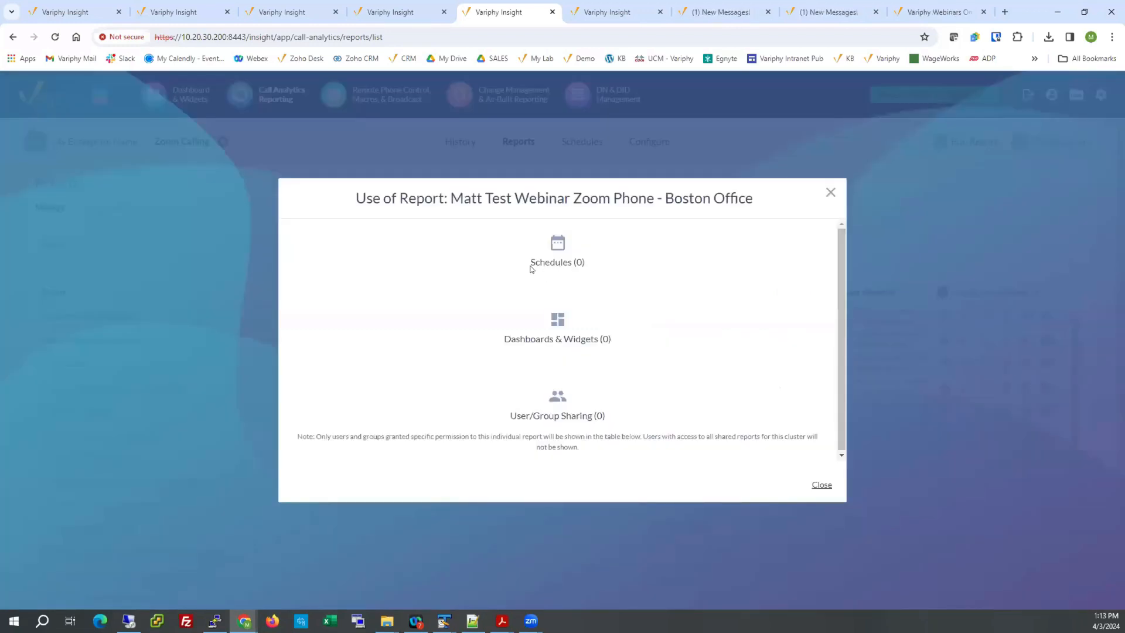
pyautogui.moveTo(530, 265); pyautogui.dragTo(595, 262)
pyautogui.moveTo(502, 341); pyautogui.dragTo(612, 344)
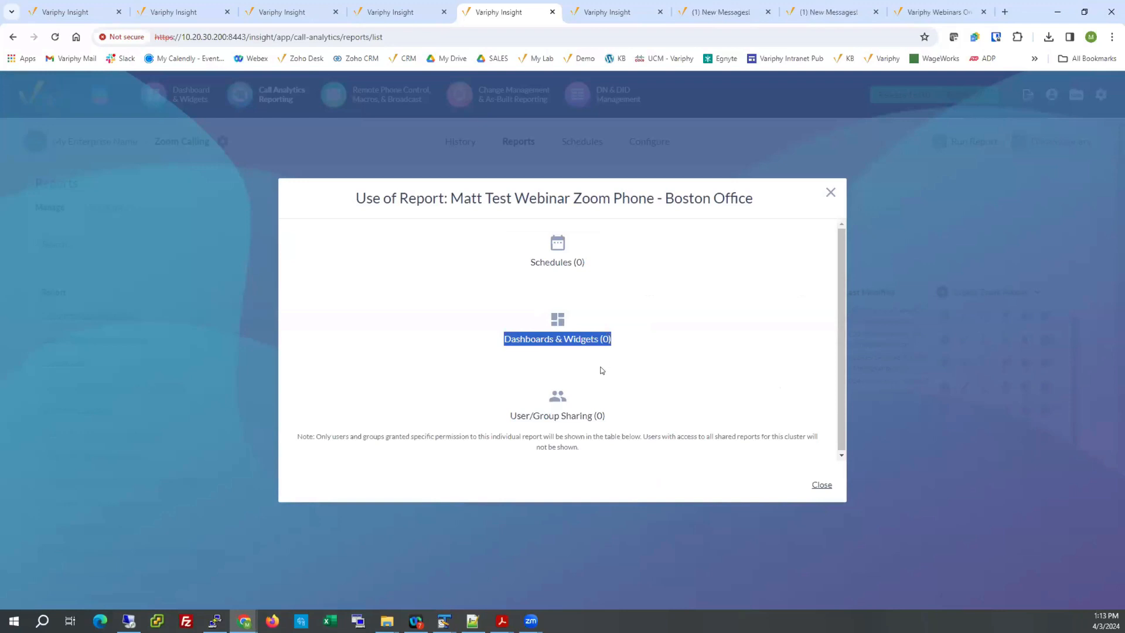
pyautogui.moveTo(507, 417); pyautogui.dragTo(560, 416)
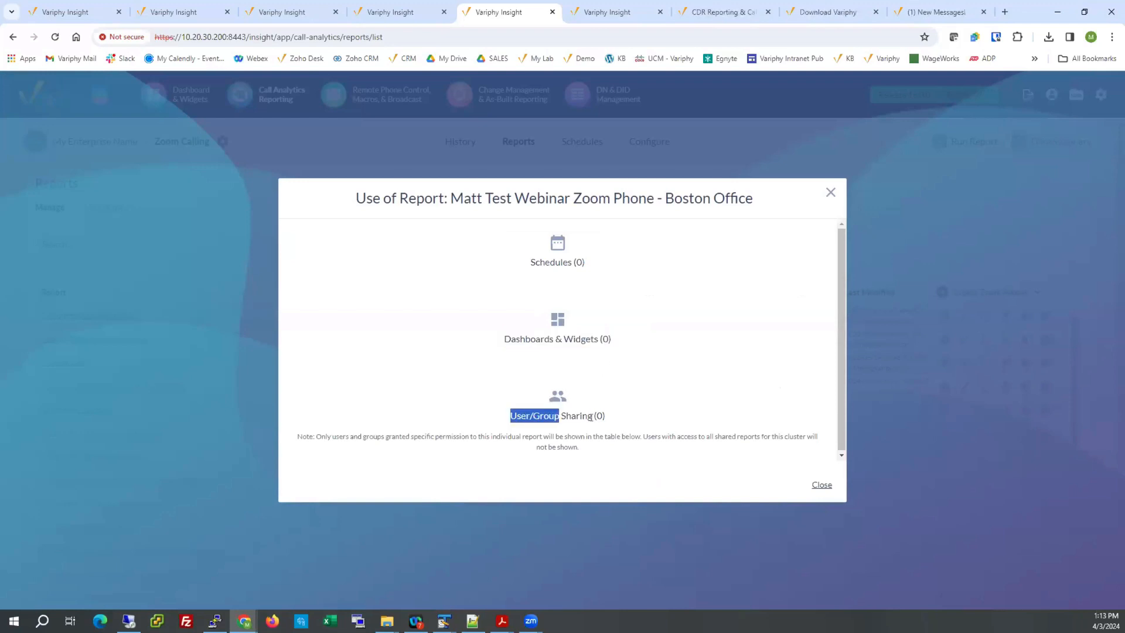
pyautogui.click(823, 485)
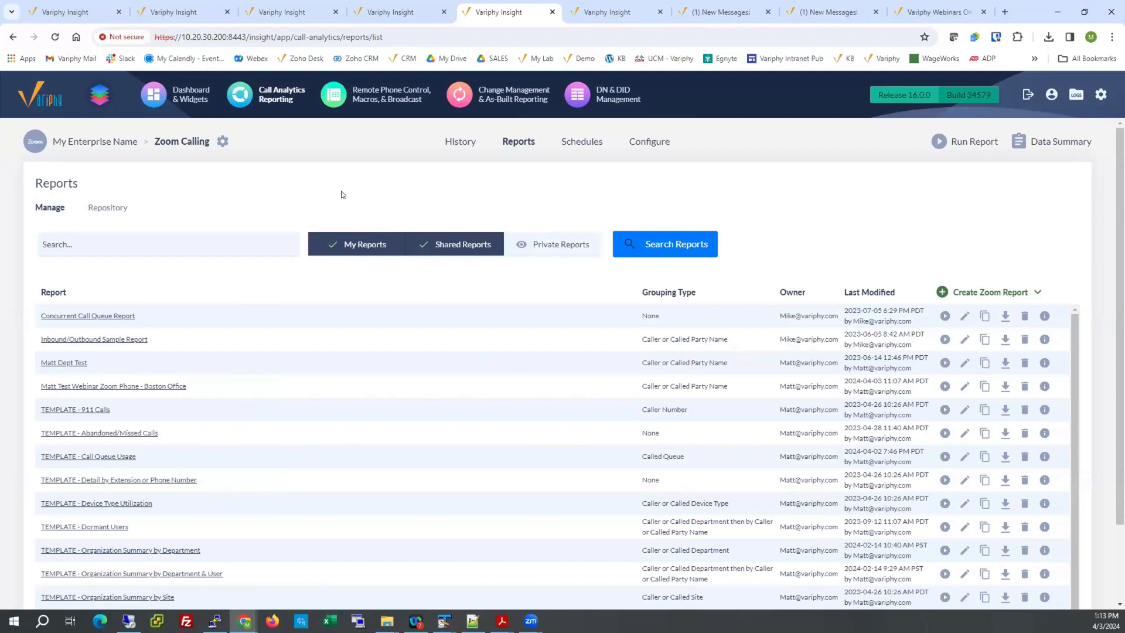
# Look over the Zoom Phone Reporting Templates knowledge base article and the report templates on the Variphy Downloads page.
pyautogui.click(705, 13)
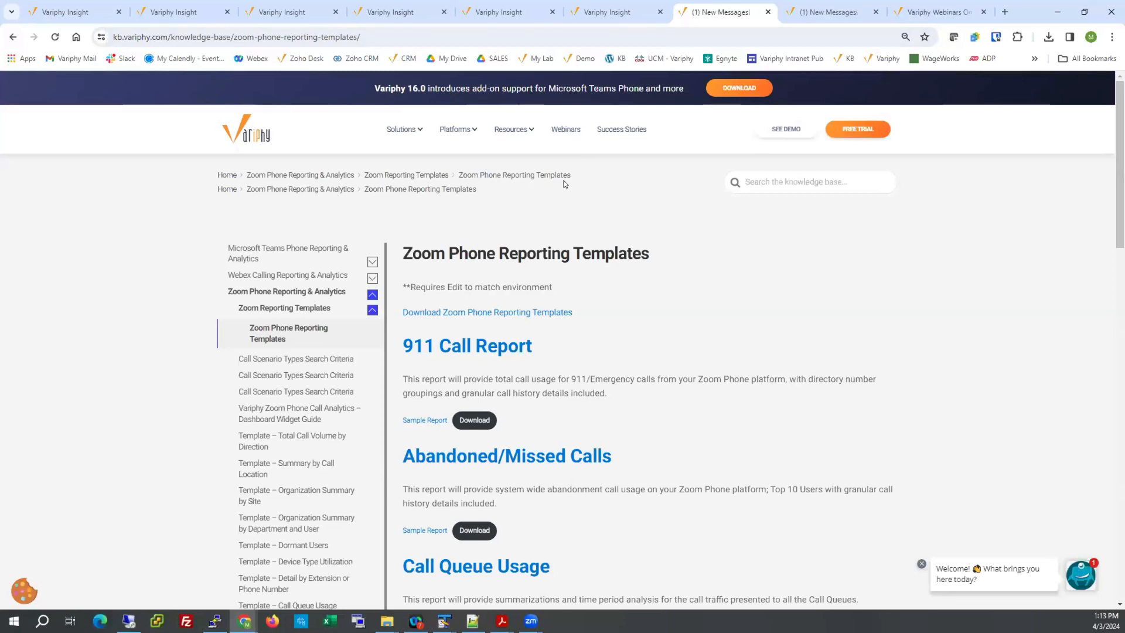
pyautogui.scroll(-1, 582, 201)
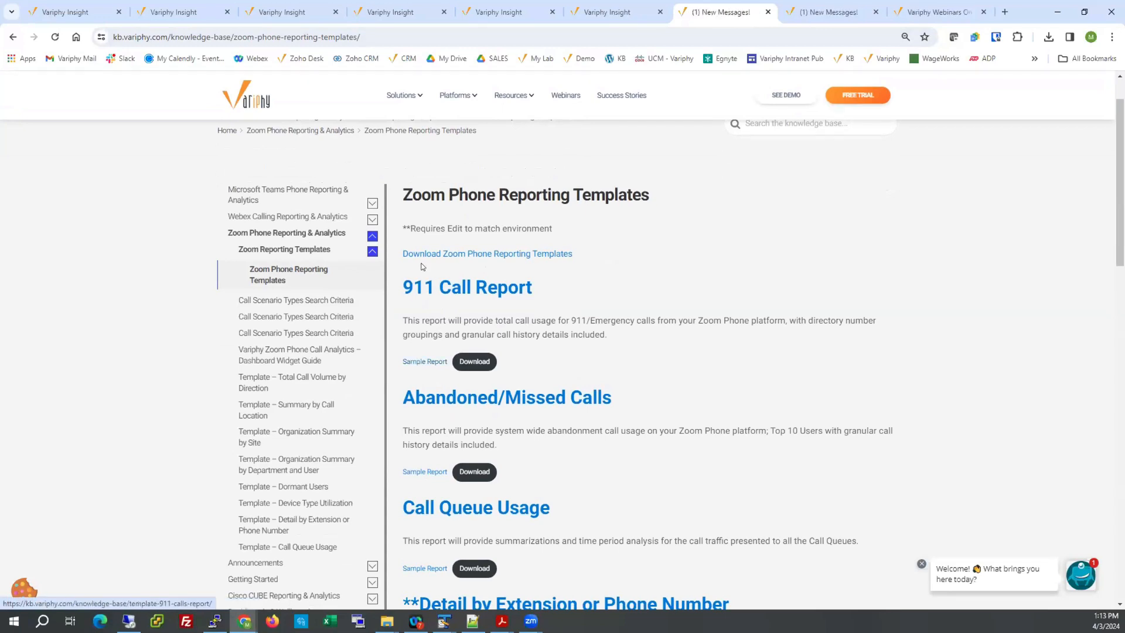
pyautogui.click(801, 12)
pyautogui.scroll(1, 561, 211)
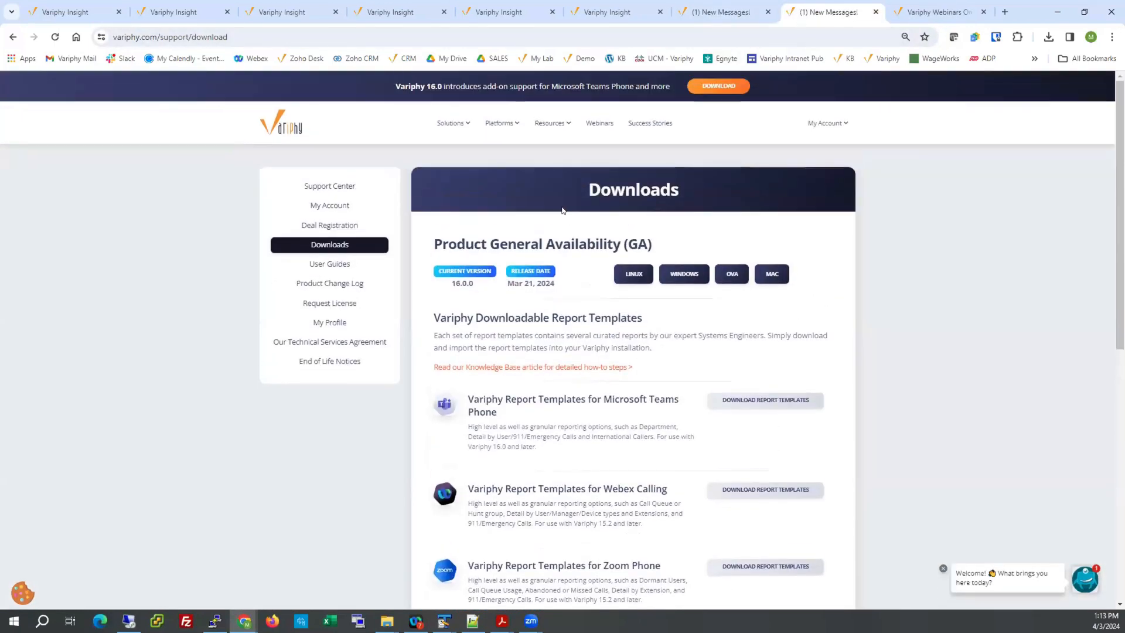
pyautogui.scroll(-2, 645, 486)
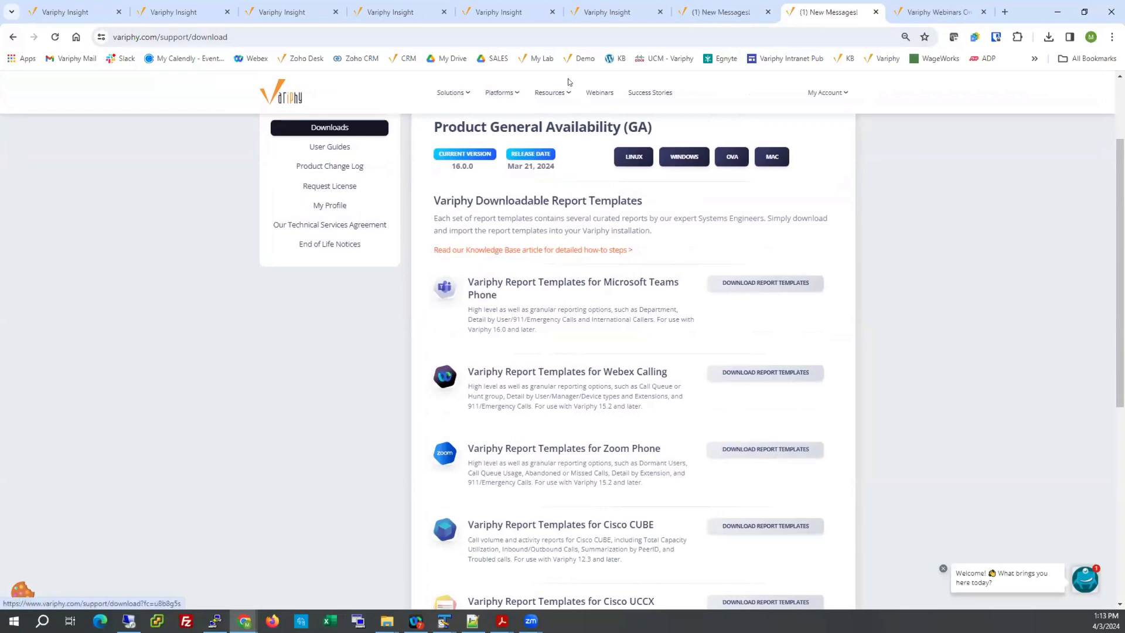
# Back in the Zoom Calling reports list, check the report import option and look through the TEMPLATE reports.
pyautogui.click(501, 13)
pyautogui.moveTo(984, 291)
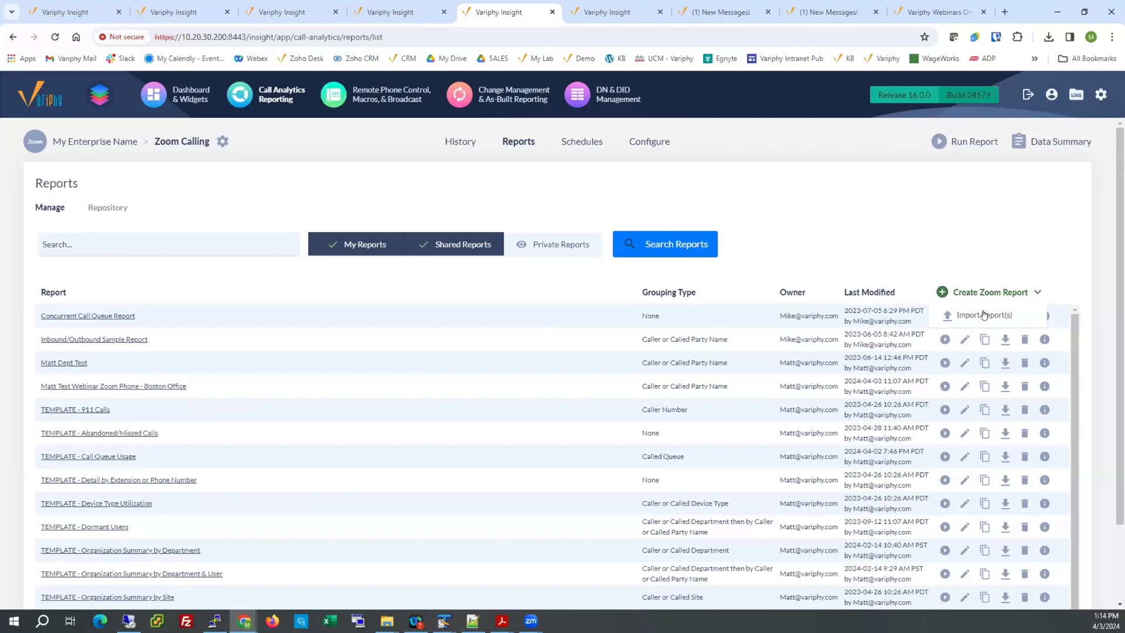
pyautogui.click(240, 412)
pyautogui.scroll(2, 240, 413)
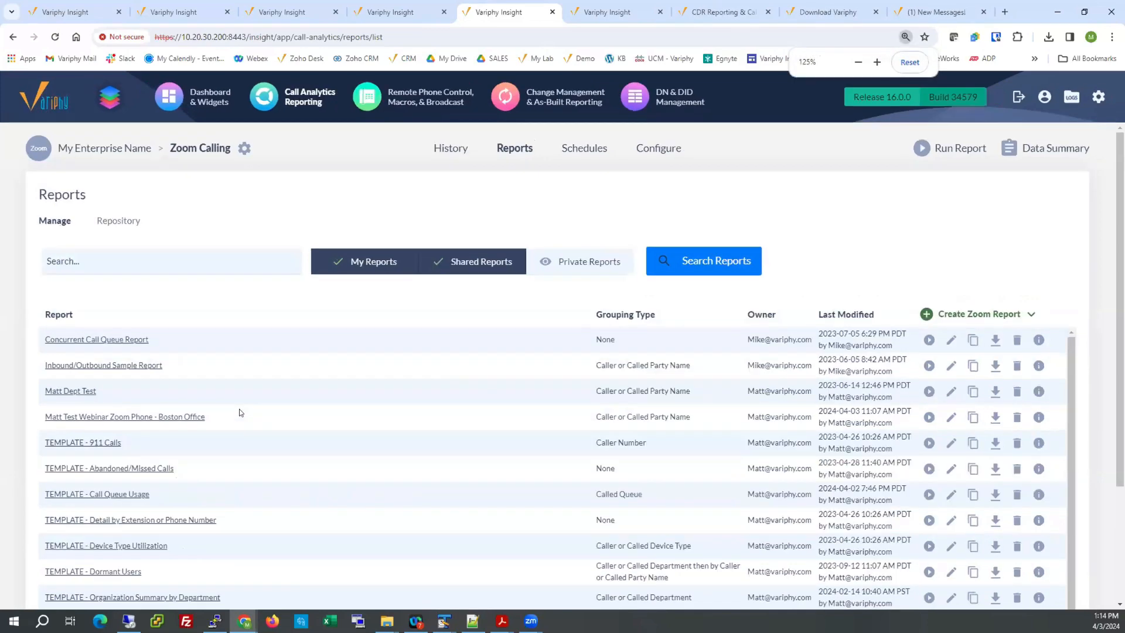
pyautogui.scroll(1, 239, 412)
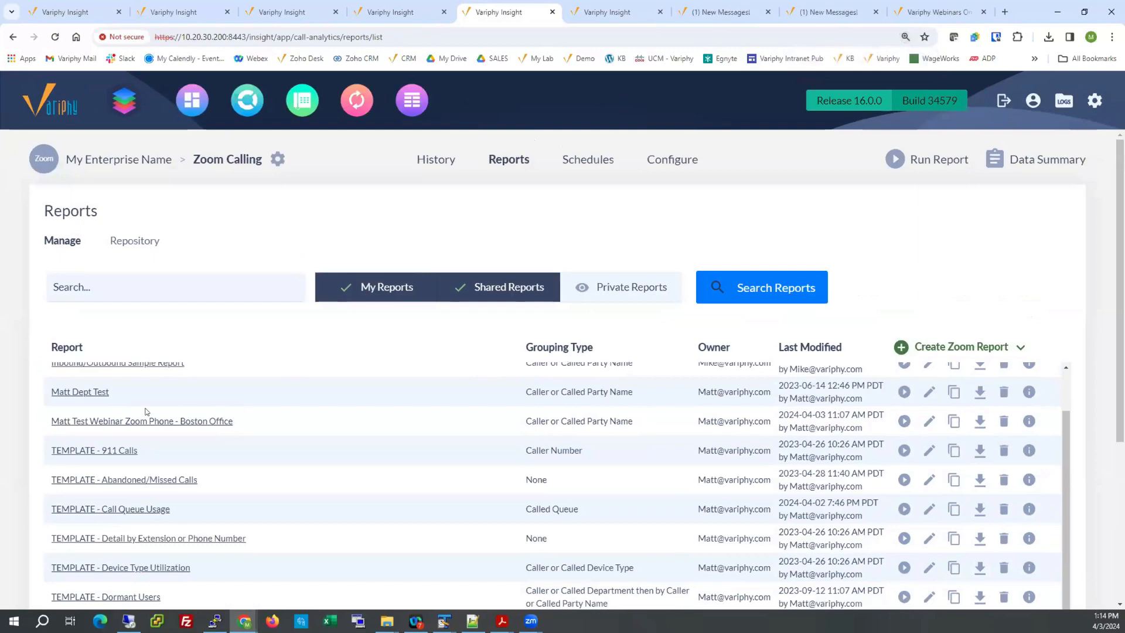
pyautogui.scroll(-2, 97, 451)
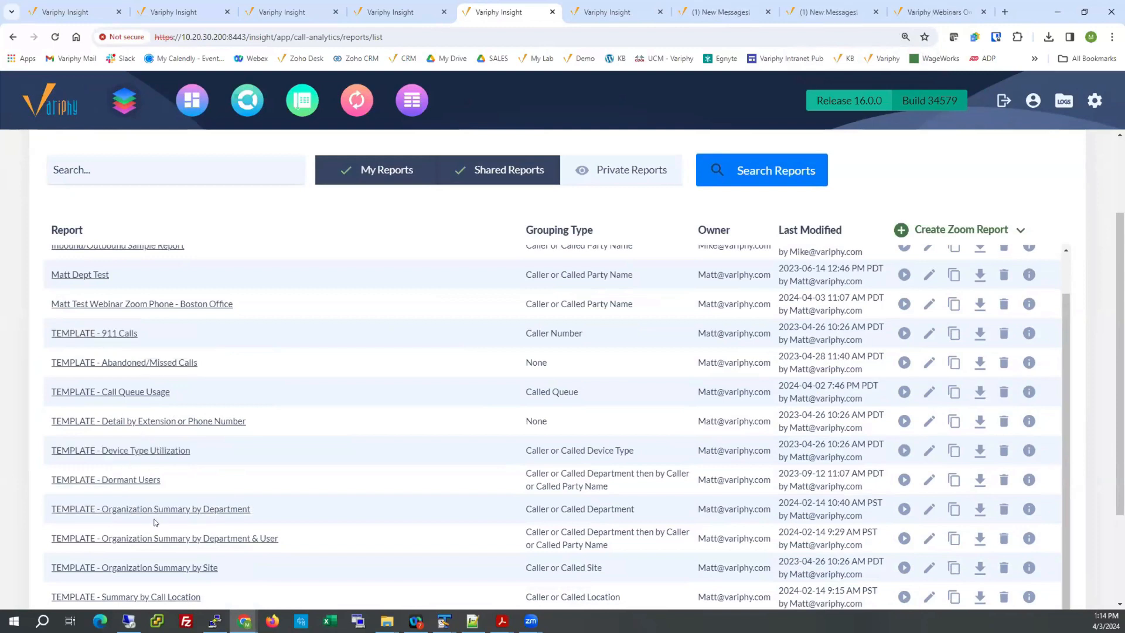
pyautogui.scroll(-1, 154, 522)
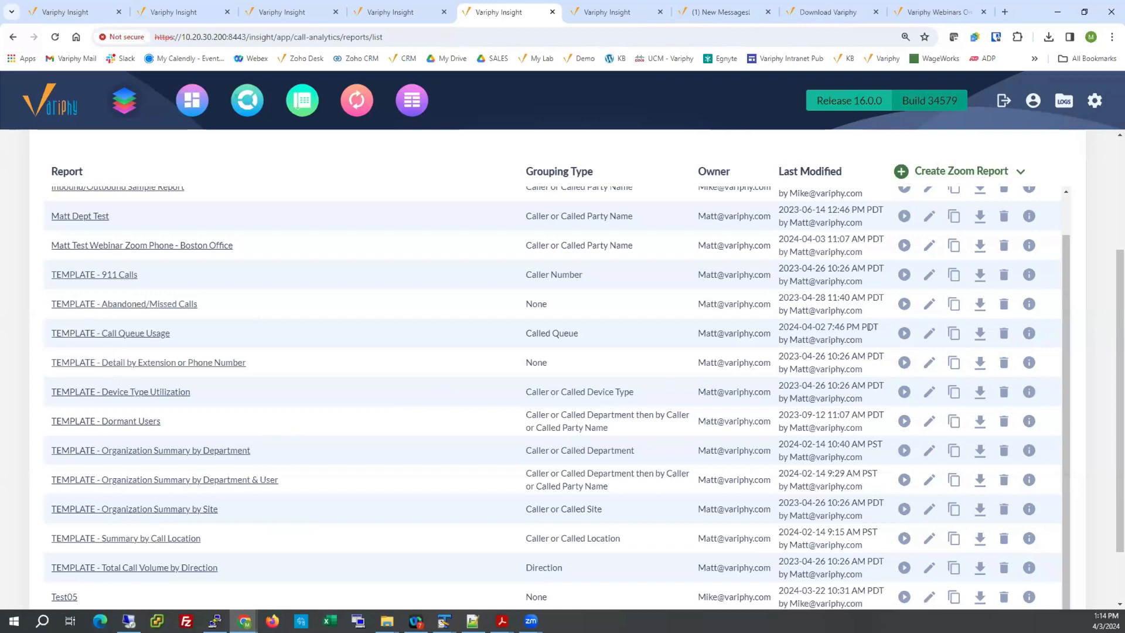
# Copy the TEMPLATE - Call Queue Usage report and save the copy under the presenter's first name plus "XYZ".
pyautogui.click(953, 333)
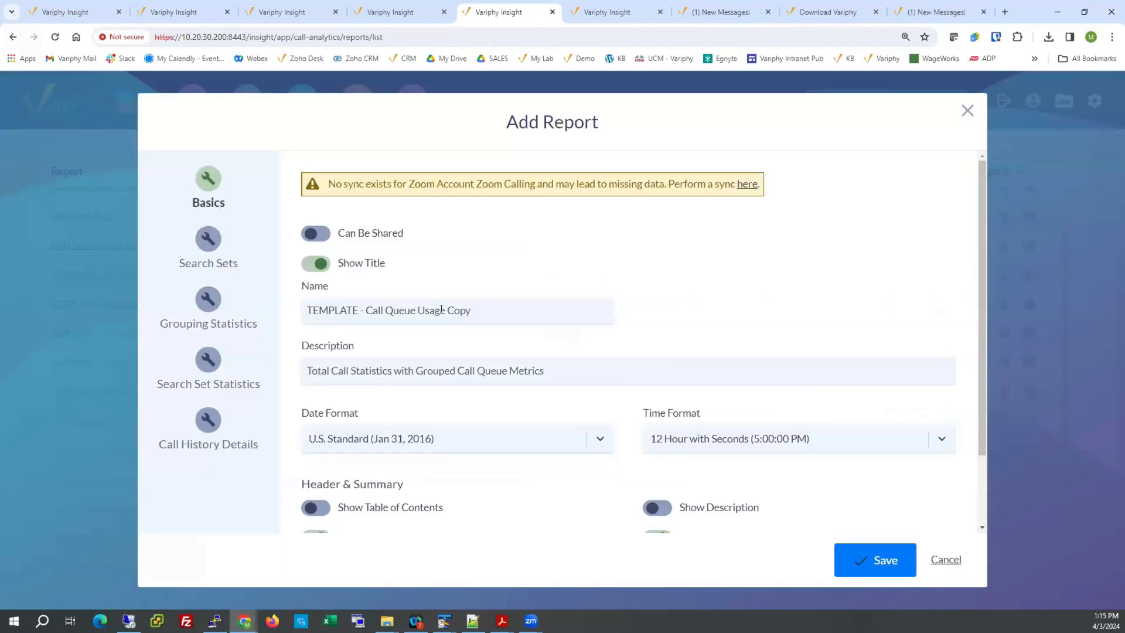
pyautogui.moveTo(445, 310); pyautogui.dragTo(478, 308)
pyautogui.click(492, 309)
pyautogui.hotkey('ctrl', 'a')
pyautogui.write('Matt ')
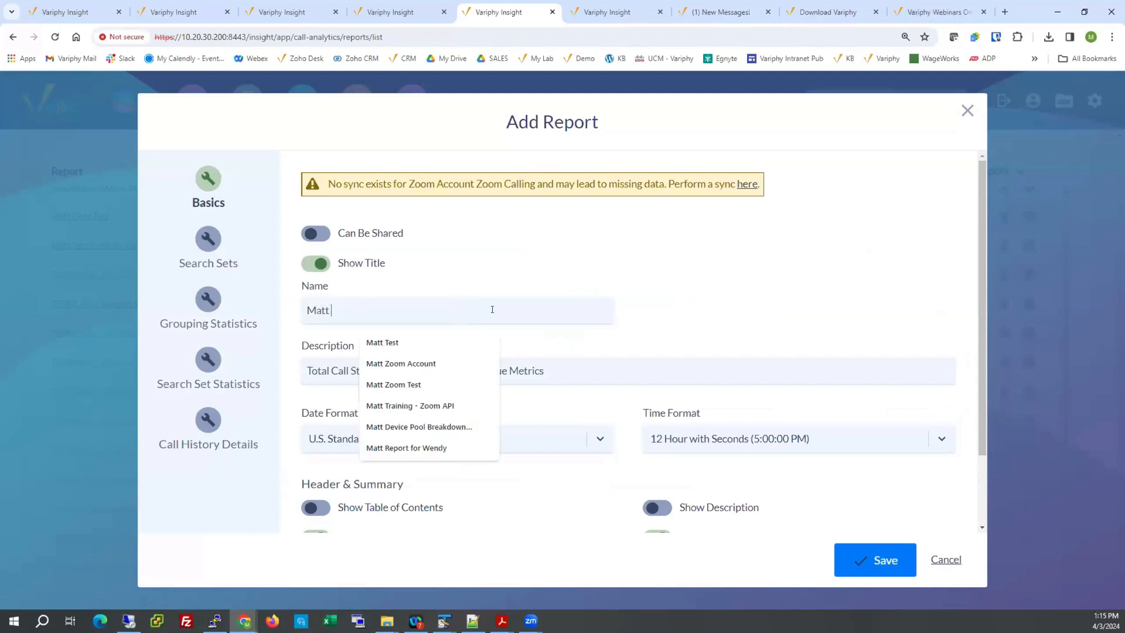
pyautogui.write('XYZ')
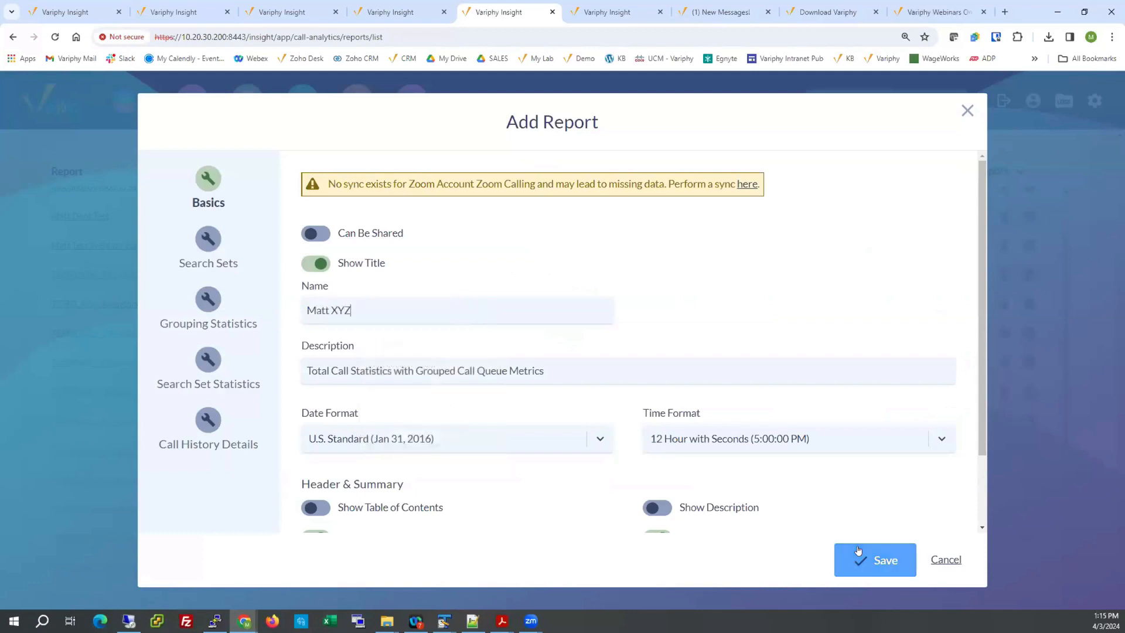
pyautogui.click(858, 551)
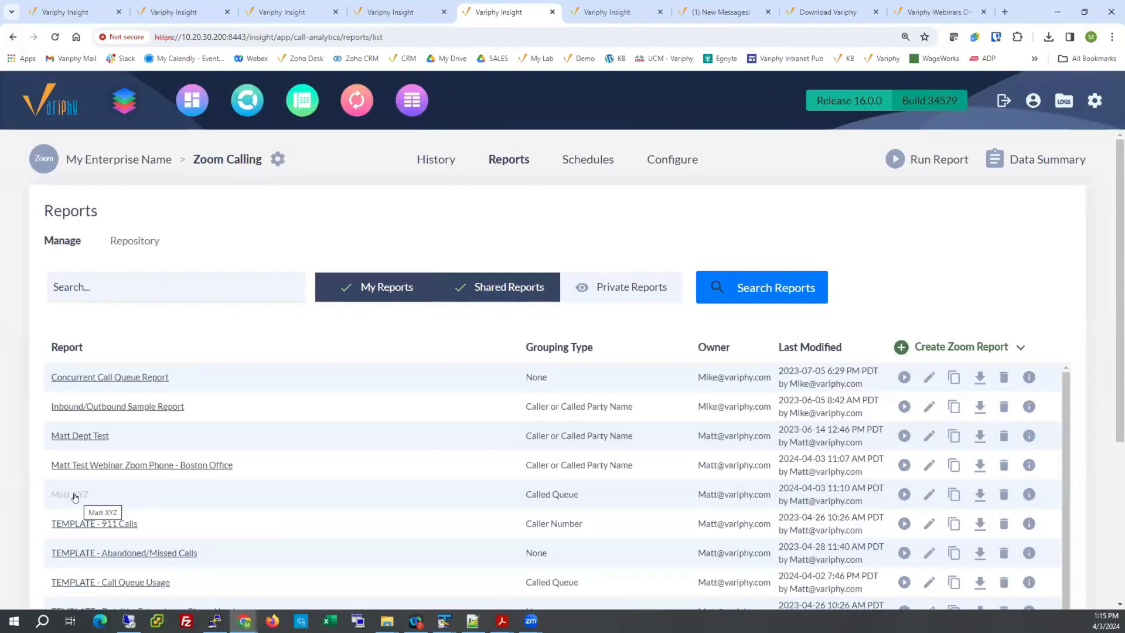
# Open the run options of the TEMPLATE - Call Queue Usage report and choose Repository as the report delivery.
pyautogui.scroll(-1, 144, 473)
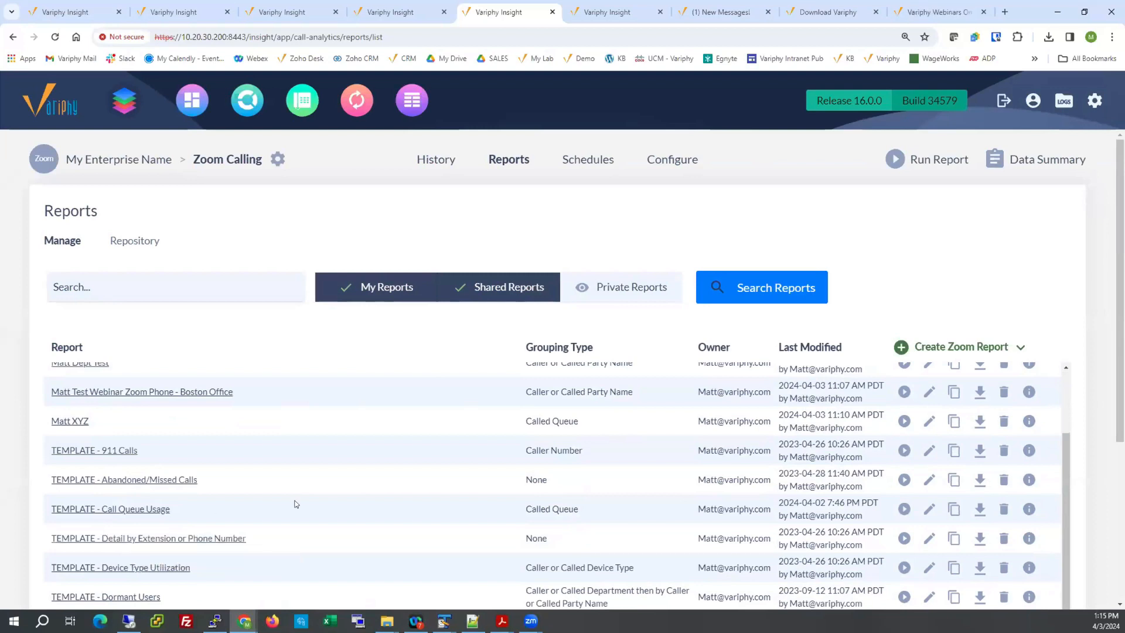
pyautogui.scroll(3, 527, 469)
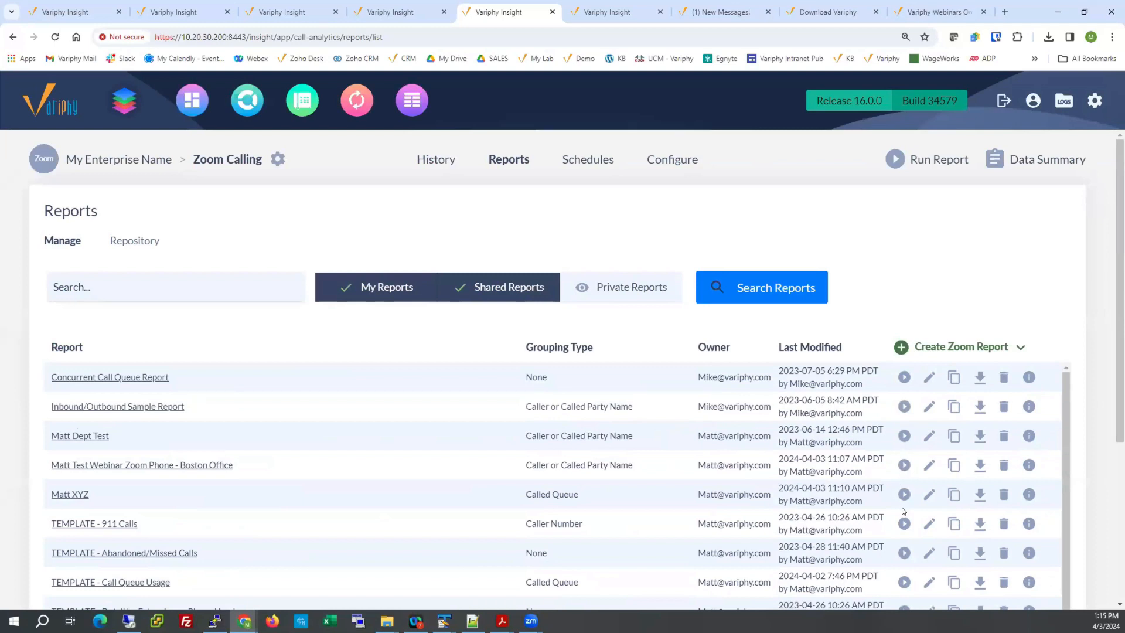
pyautogui.scroll(-1, 463, 514)
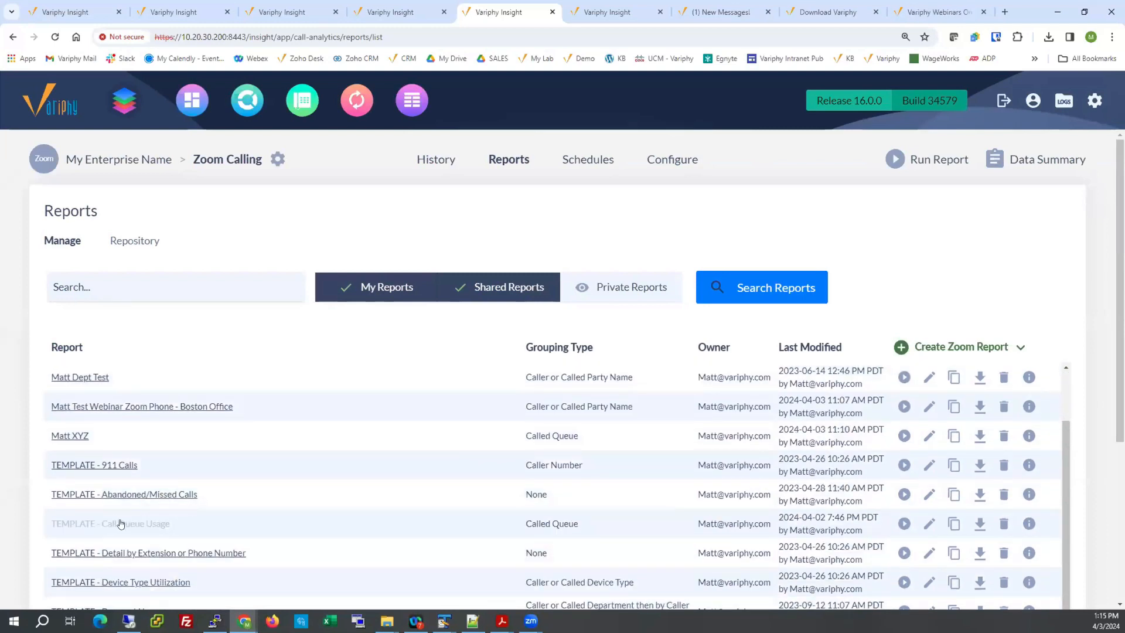
pyautogui.click(904, 523)
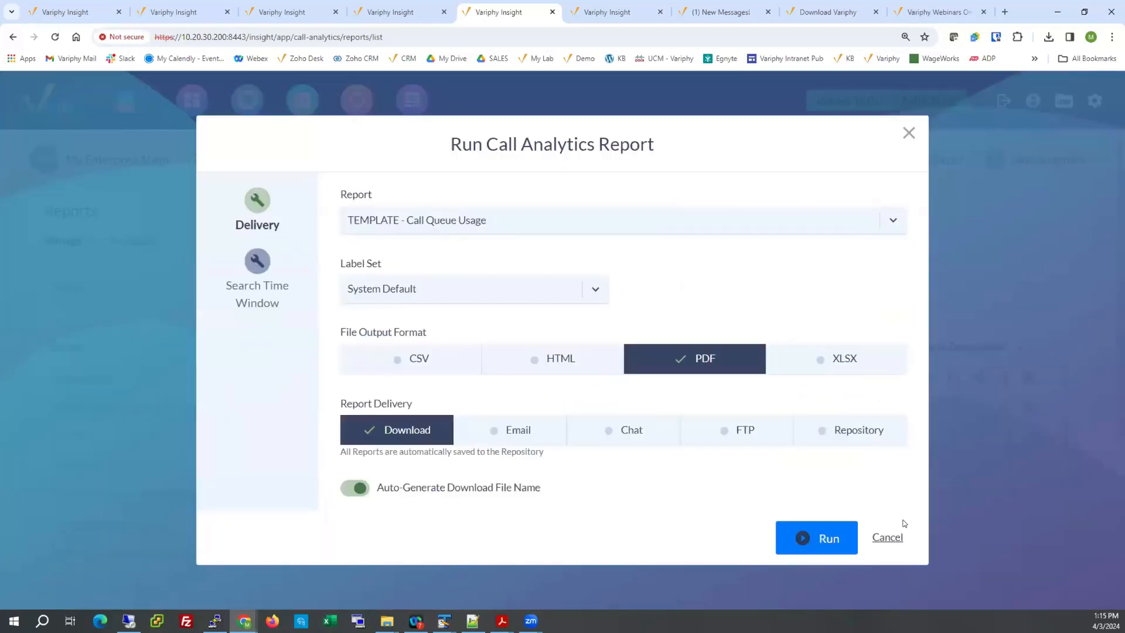
pyautogui.moveTo(341, 333); pyautogui.dragTo(433, 336)
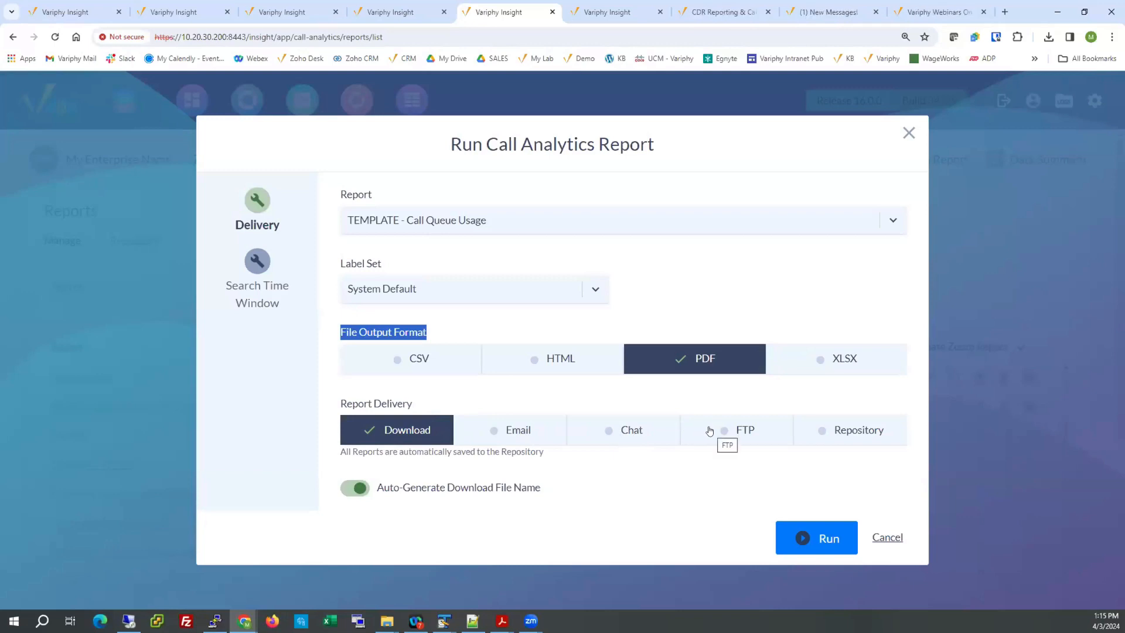
pyautogui.click(827, 430)
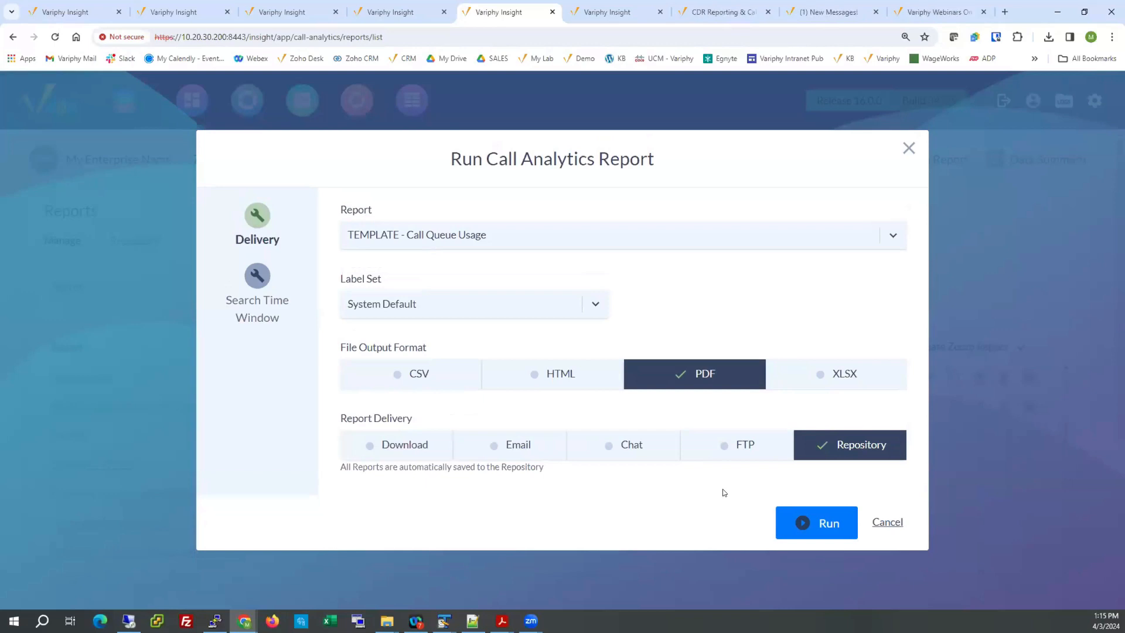
# Review the date/time range choices in the report's search time window and cancel the run.
pyautogui.click(260, 282)
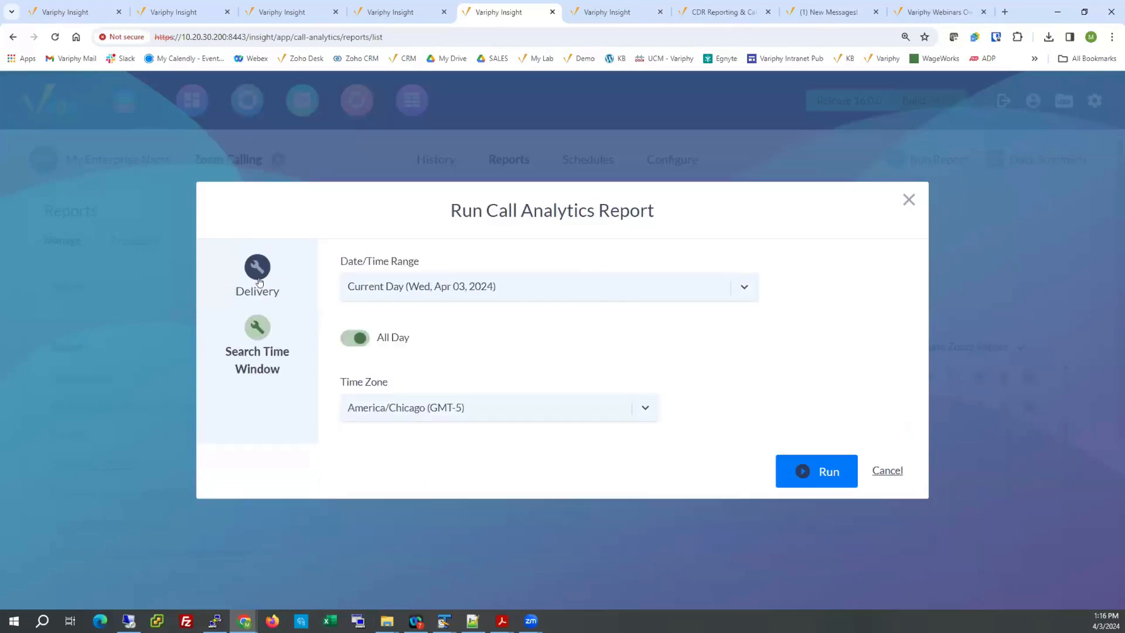
pyautogui.click(491, 287)
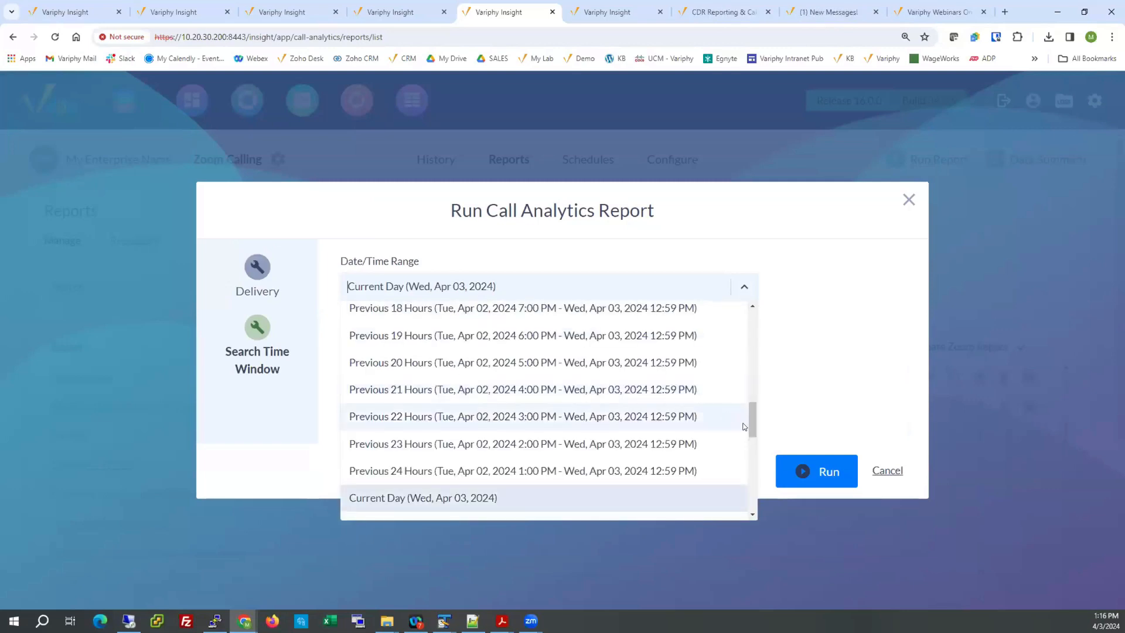
pyautogui.moveTo(752, 419); pyautogui.dragTo(751, 326)
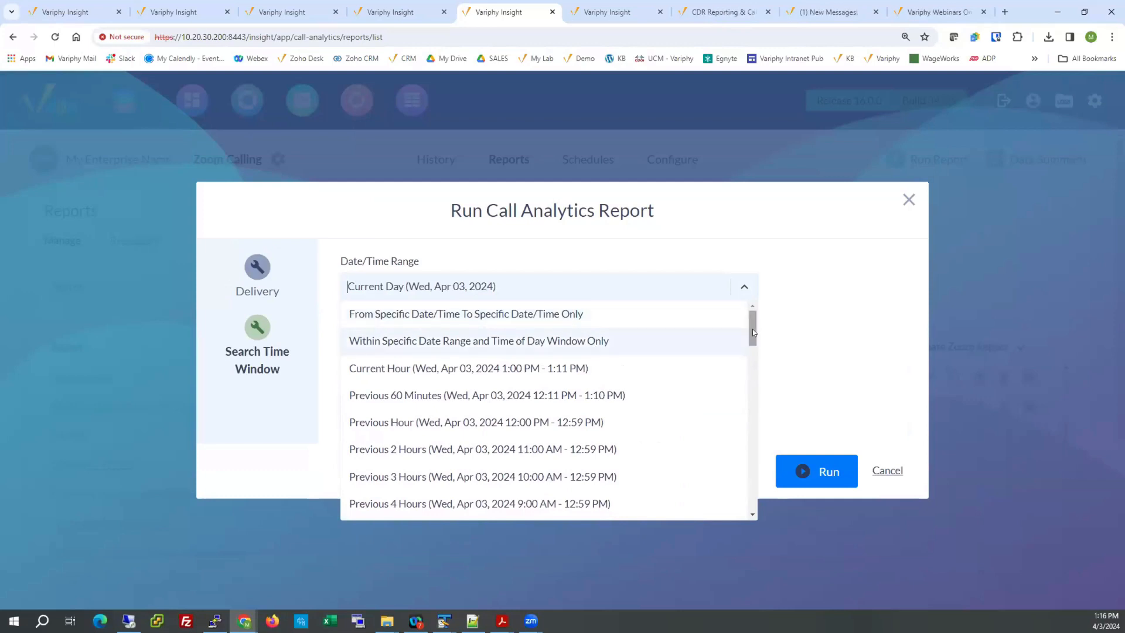
pyautogui.moveTo(752, 332); pyautogui.dragTo(753, 464)
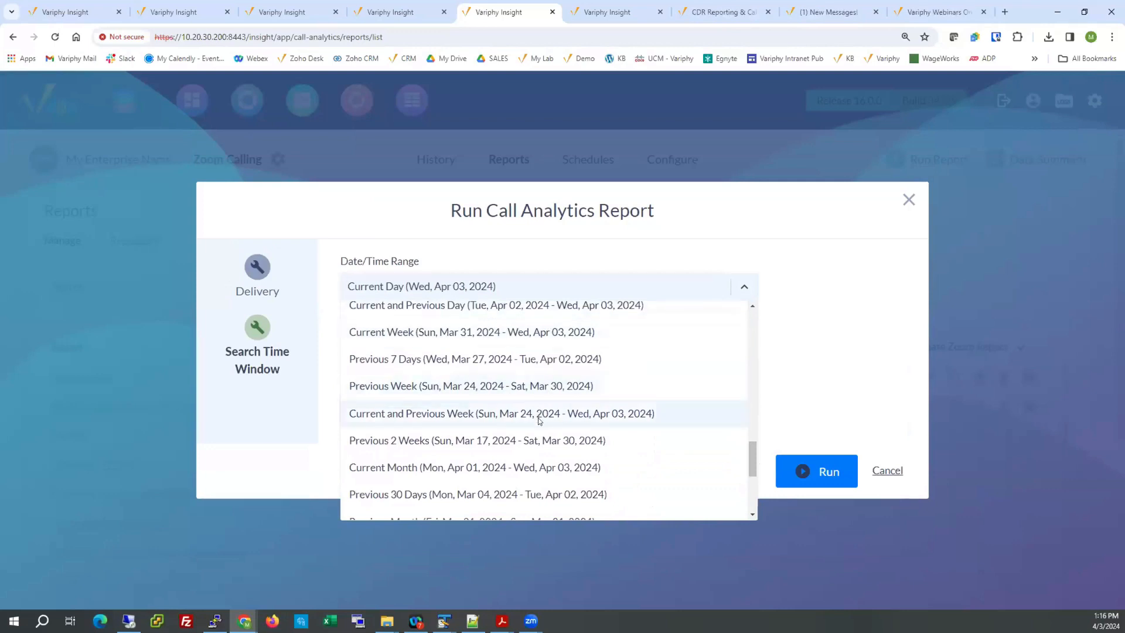
pyautogui.scroll(-1, 539, 421)
pyautogui.scroll(-3, 537, 420)
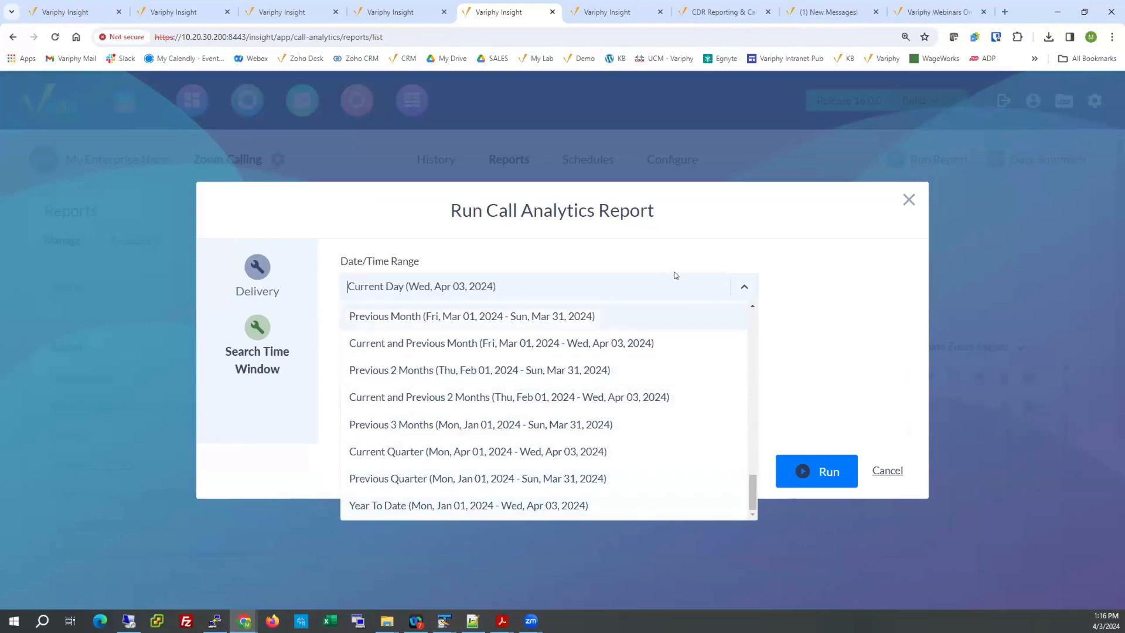
pyautogui.click(679, 228)
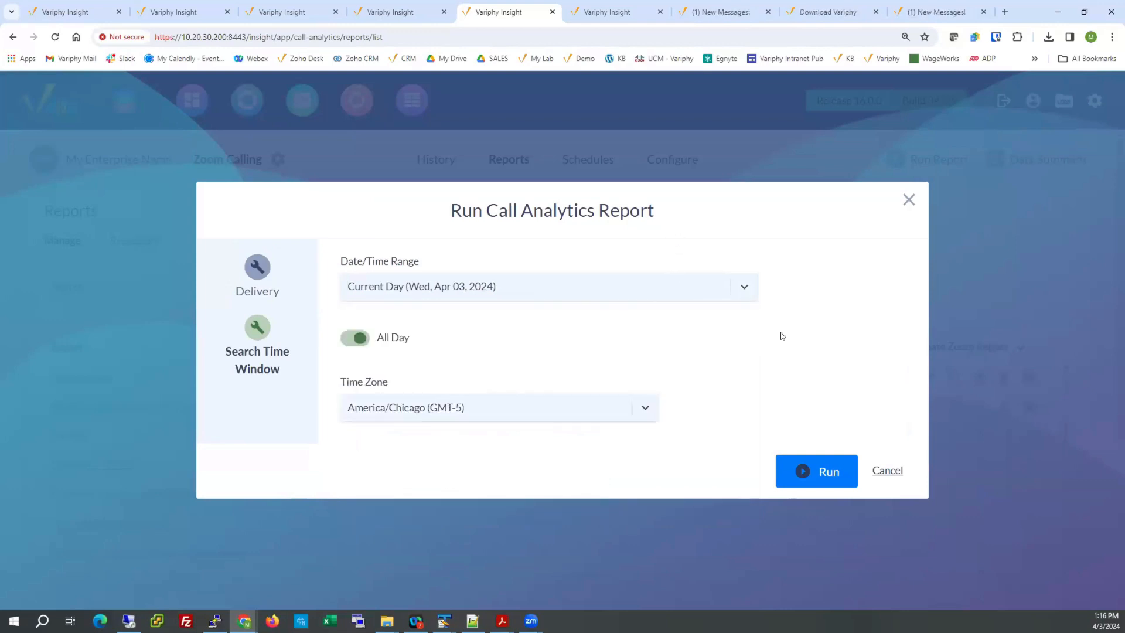
pyautogui.click(886, 471)
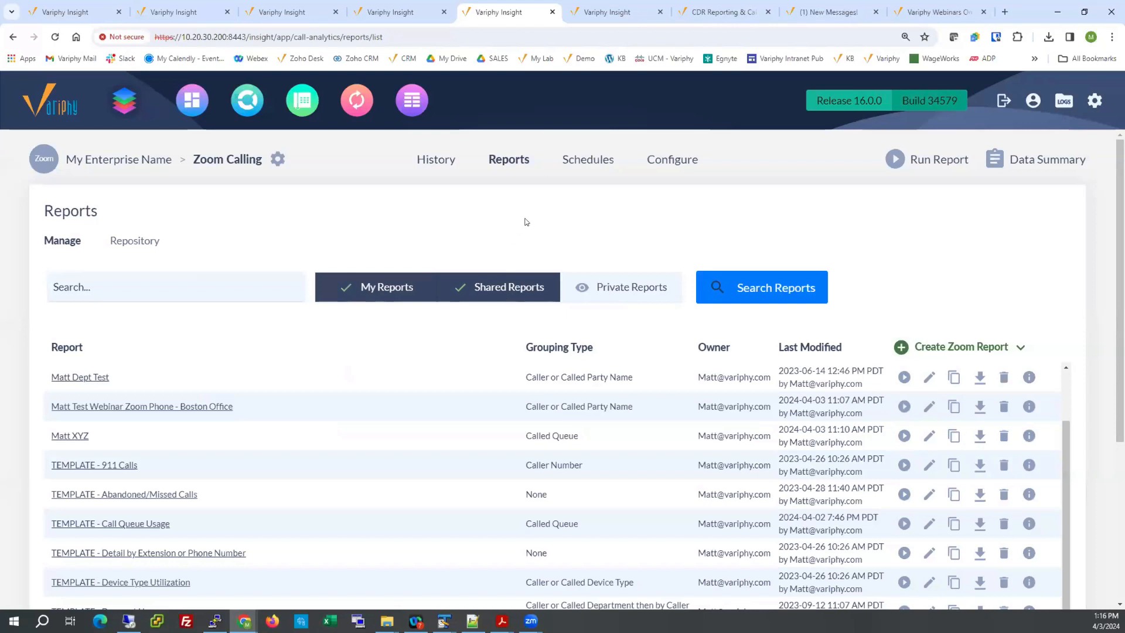
# Open the Zoom Calling schedules and examine their search time windows and delivery methods.
pyautogui.click(593, 160)
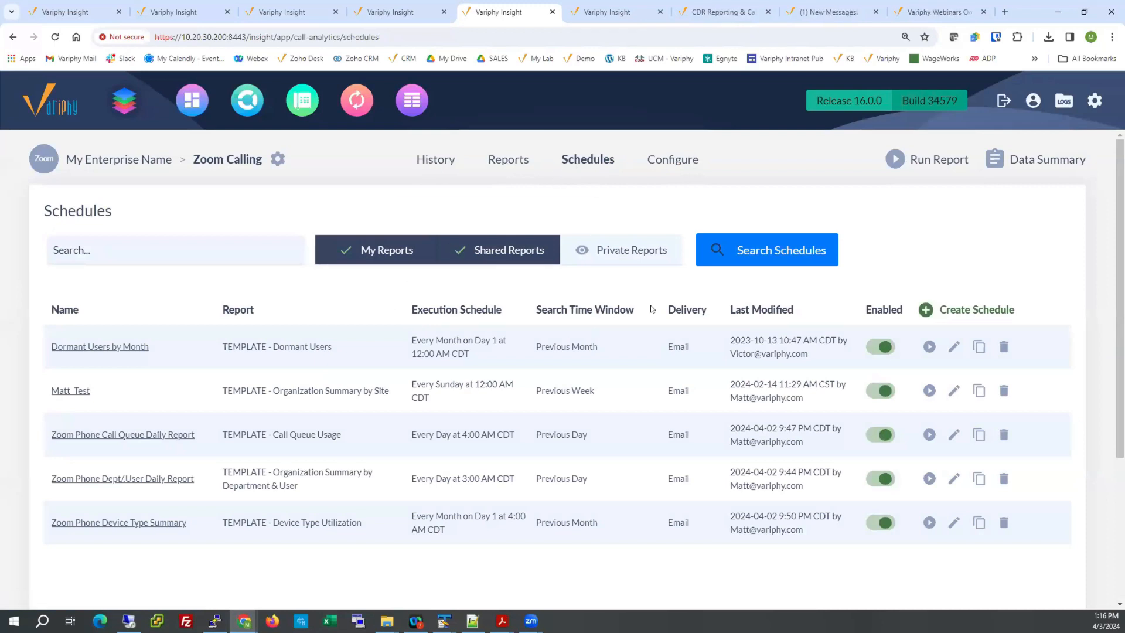
pyautogui.moveTo(669, 308); pyautogui.dragTo(692, 334)
pyautogui.moveTo(534, 345); pyautogui.dragTo(600, 349)
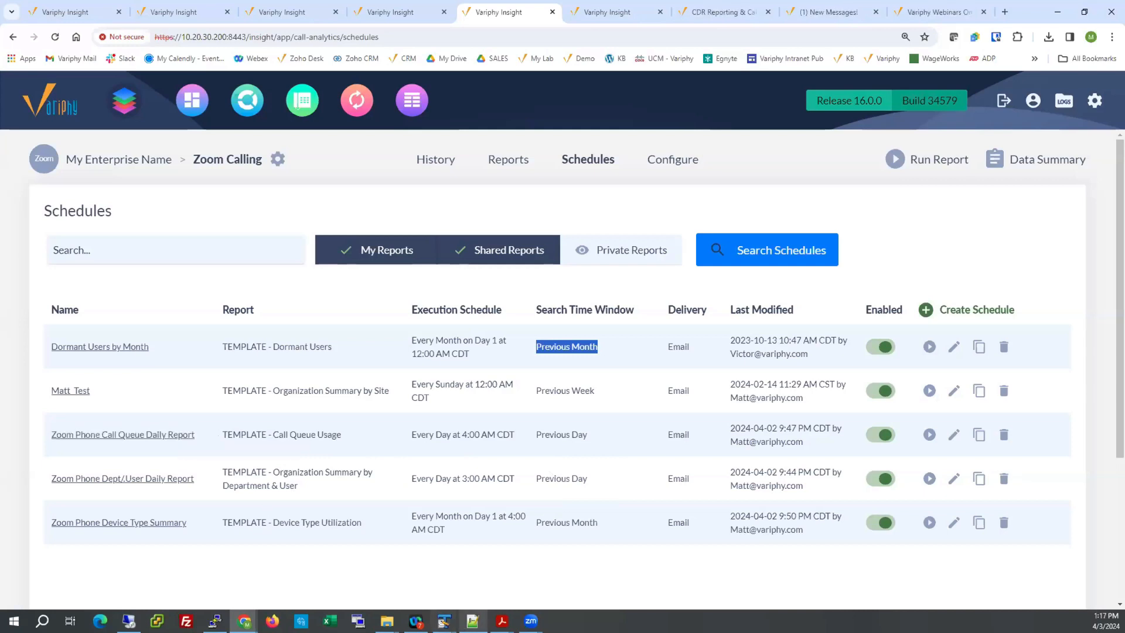
# Switch to Adobe Acrobat and look through the Call Queue Usage PDF's date range, queue summary and call volume charts.
pyautogui.moveTo(501, 620)
pyautogui.click(285, 567)
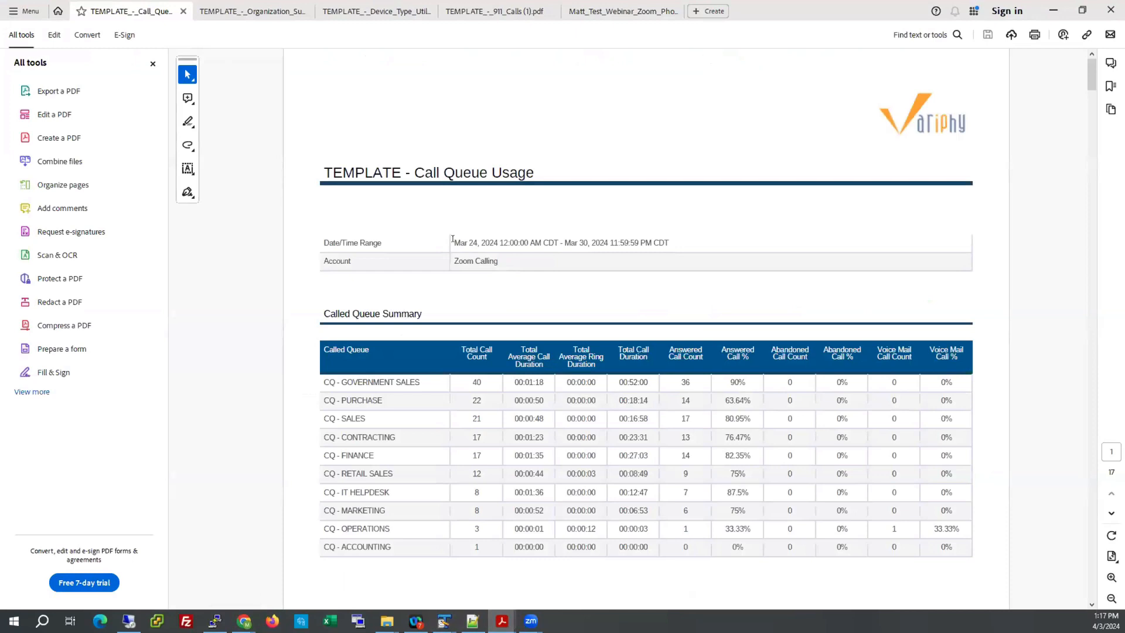
pyautogui.moveTo(452, 239); pyautogui.dragTo(618, 243)
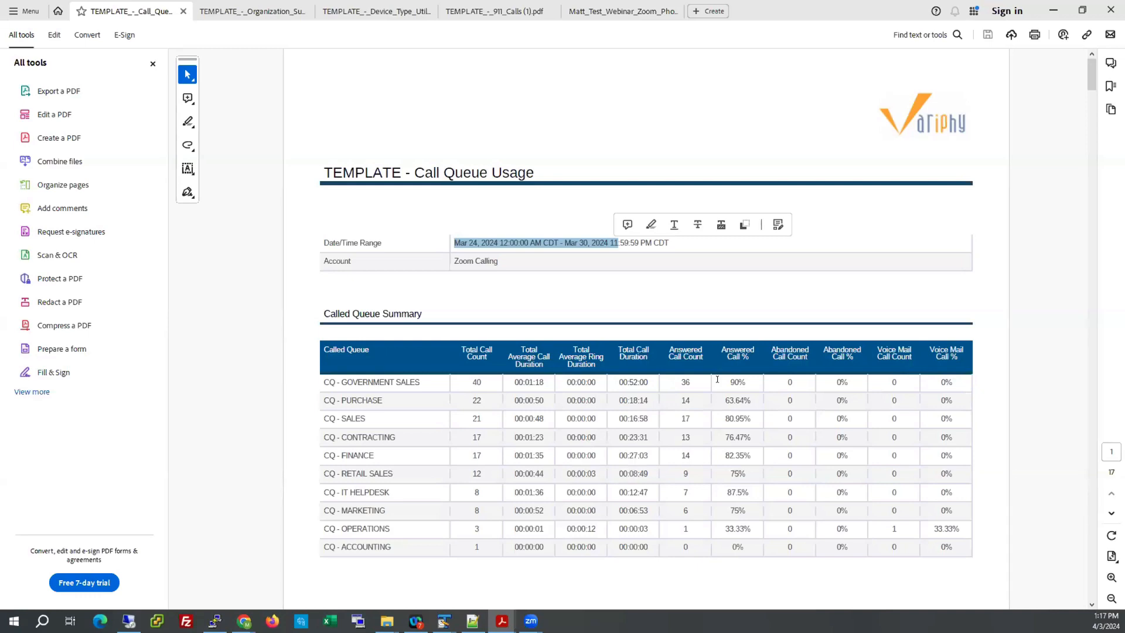
pyautogui.scroll(-10, 695, 437)
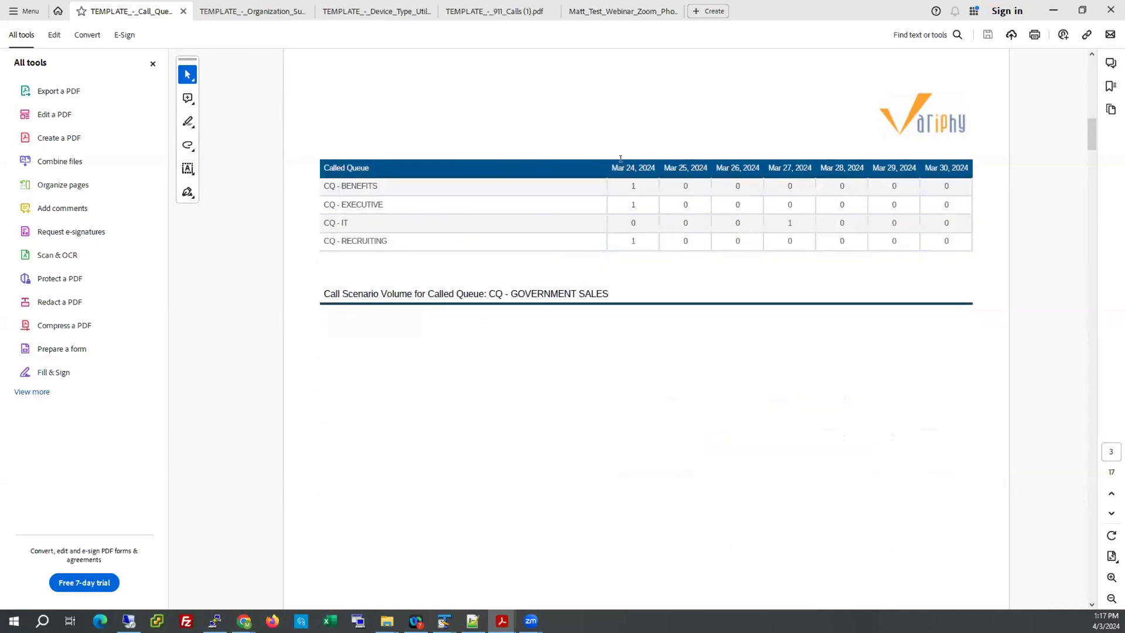
pyautogui.scroll(-5, 716, 294)
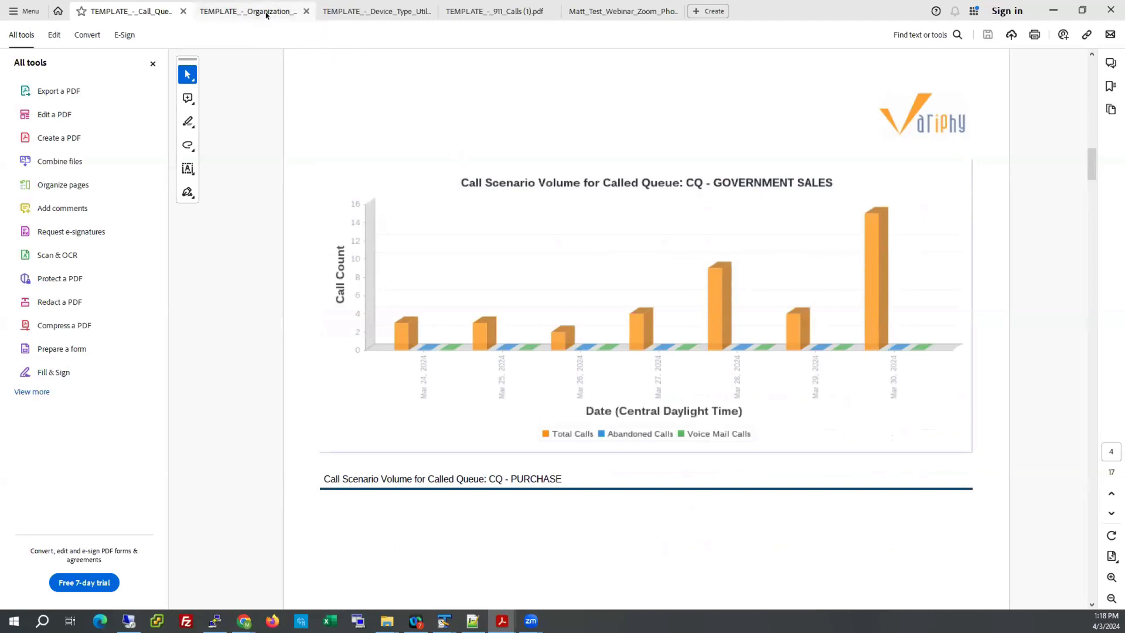
# Look through the Organization Summary by Department & User PDF report.
pyautogui.click(265, 12)
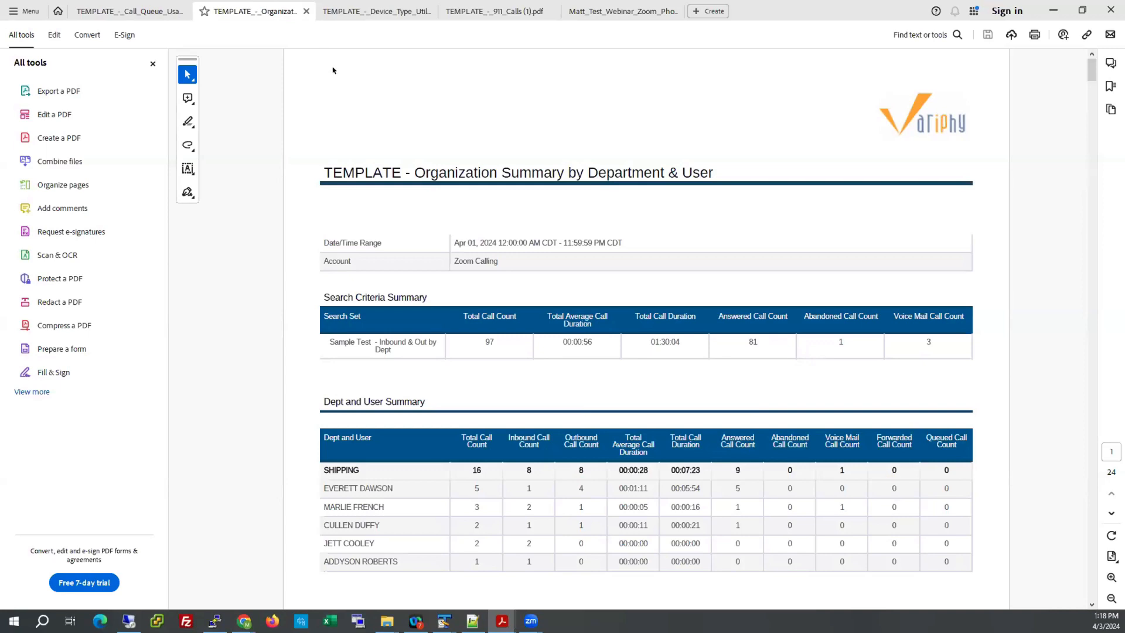
pyautogui.scroll(-2, 361, 94)
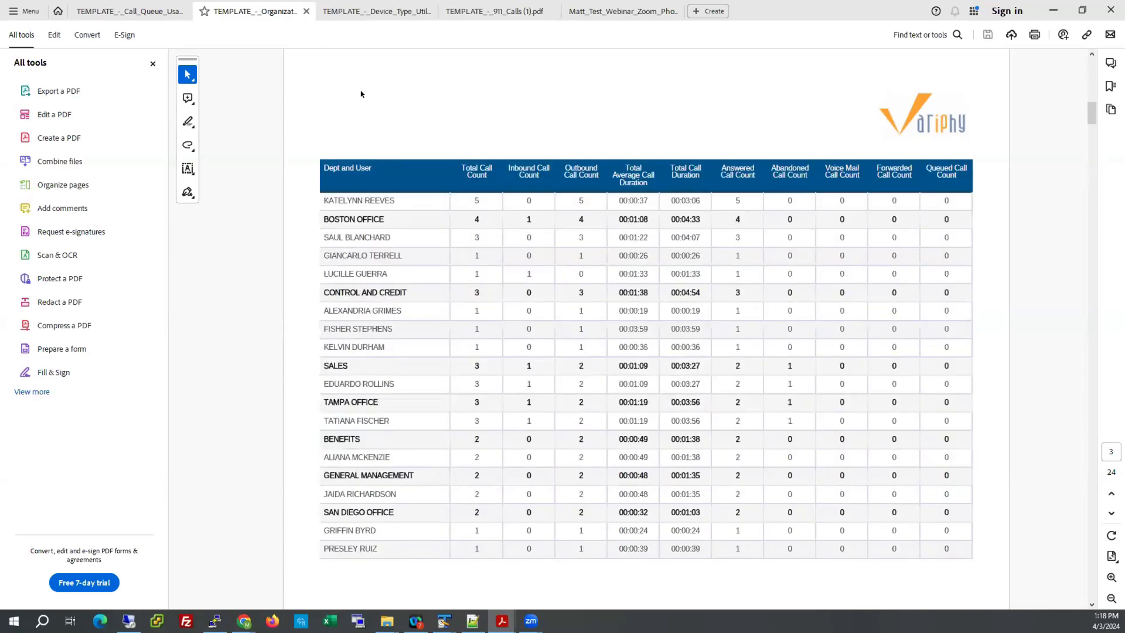
pyautogui.scroll(2, 365, 84)
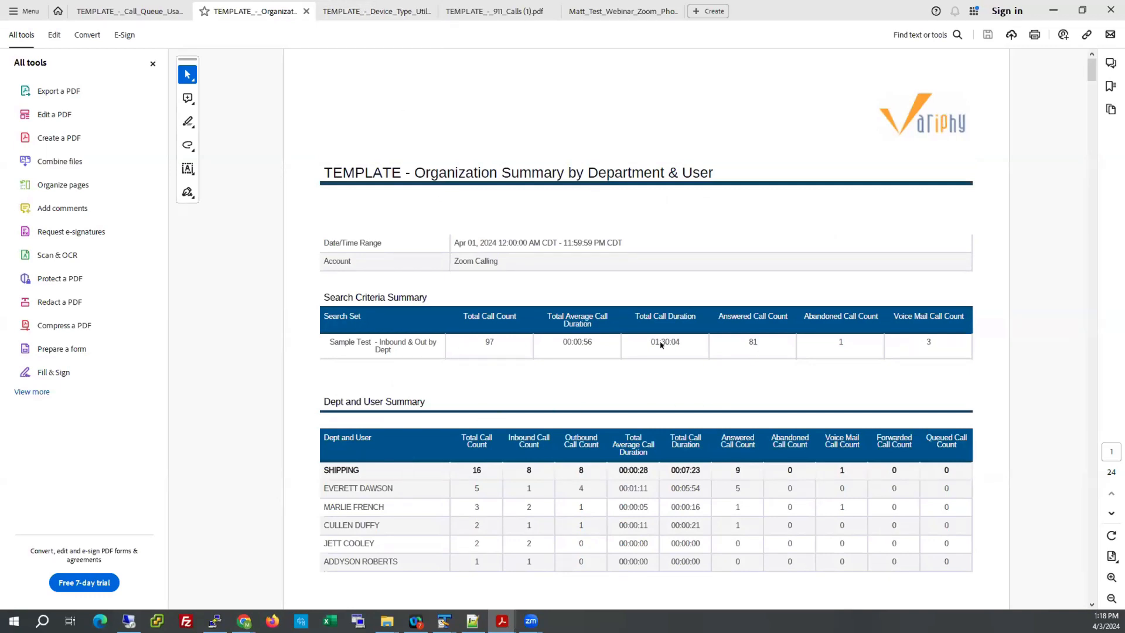
# View the Device Type Utilization and 911 Calls PDF reports, and return to Variphy in the browser.
pyautogui.click(359, 12)
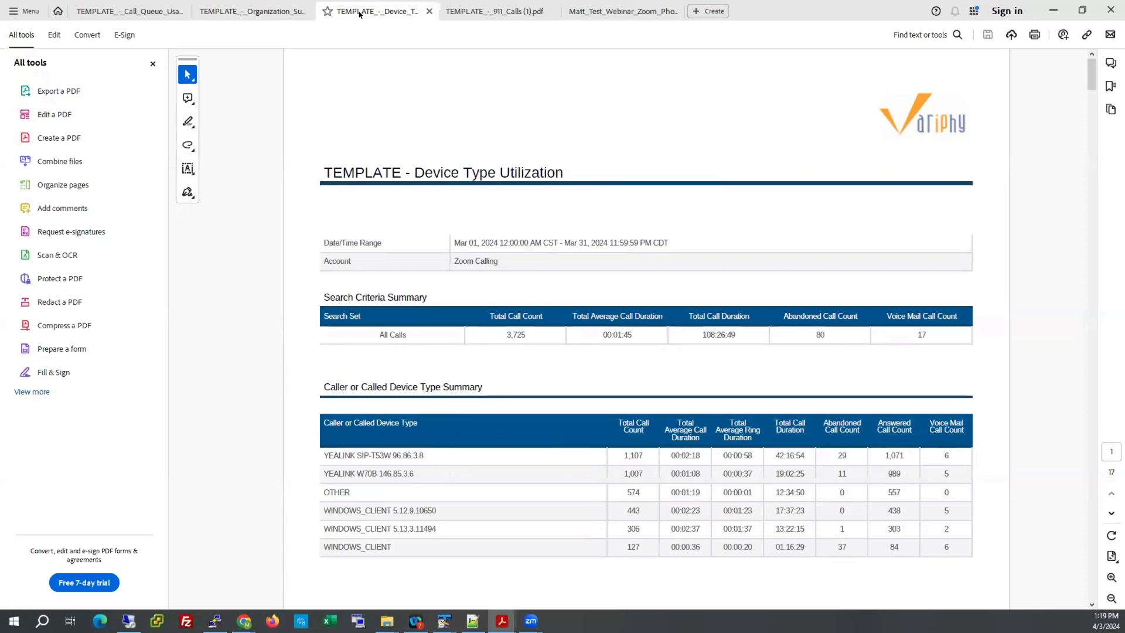
pyautogui.click(472, 12)
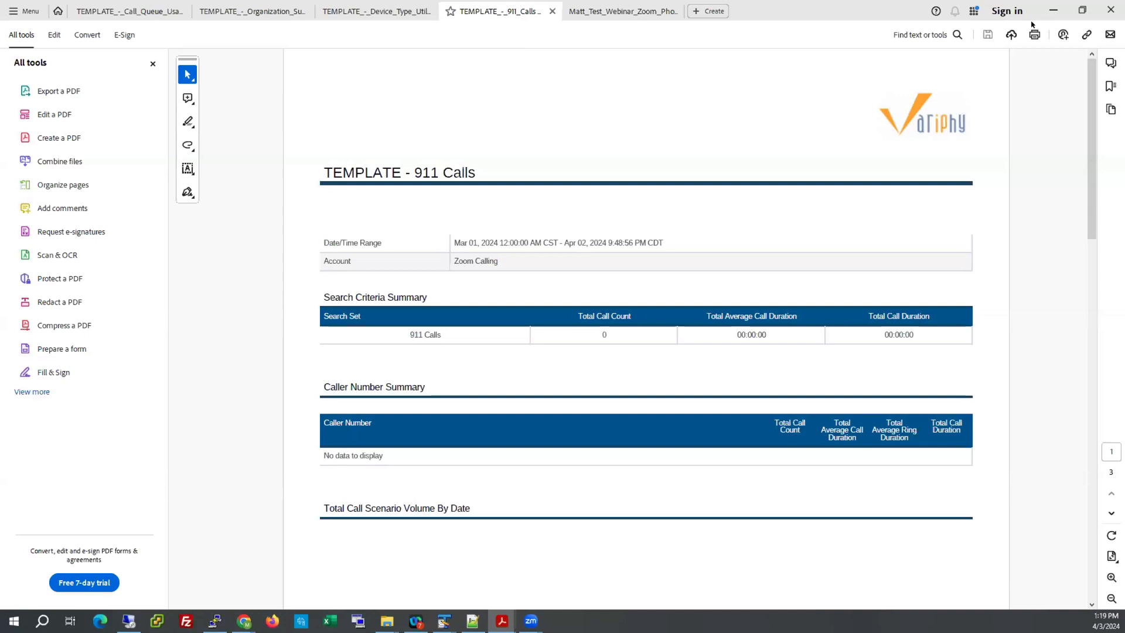
pyautogui.click(1081, 10)
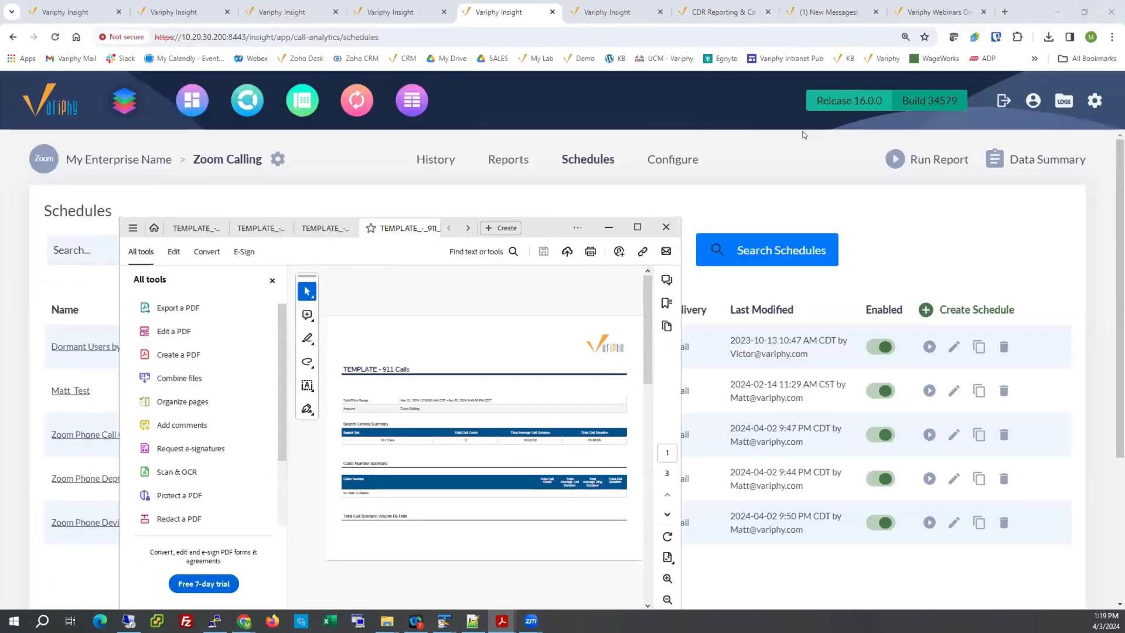
pyautogui.click(723, 204)
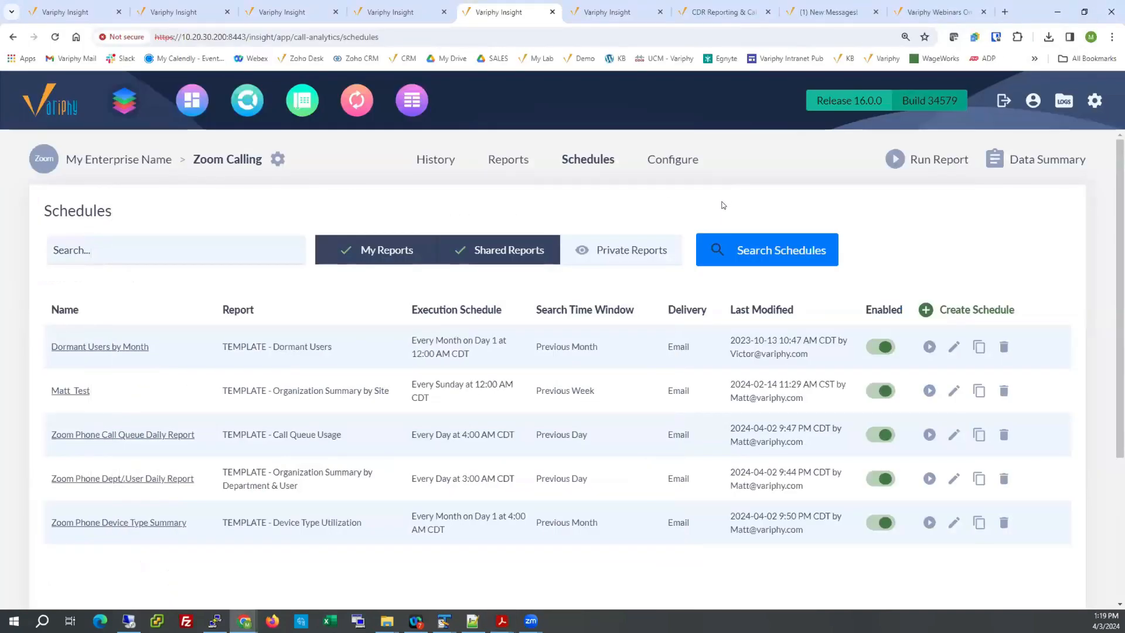
# Return to the Boston Office call history search and examine the caller and called-party columns of its results.
pyautogui.click(445, 159)
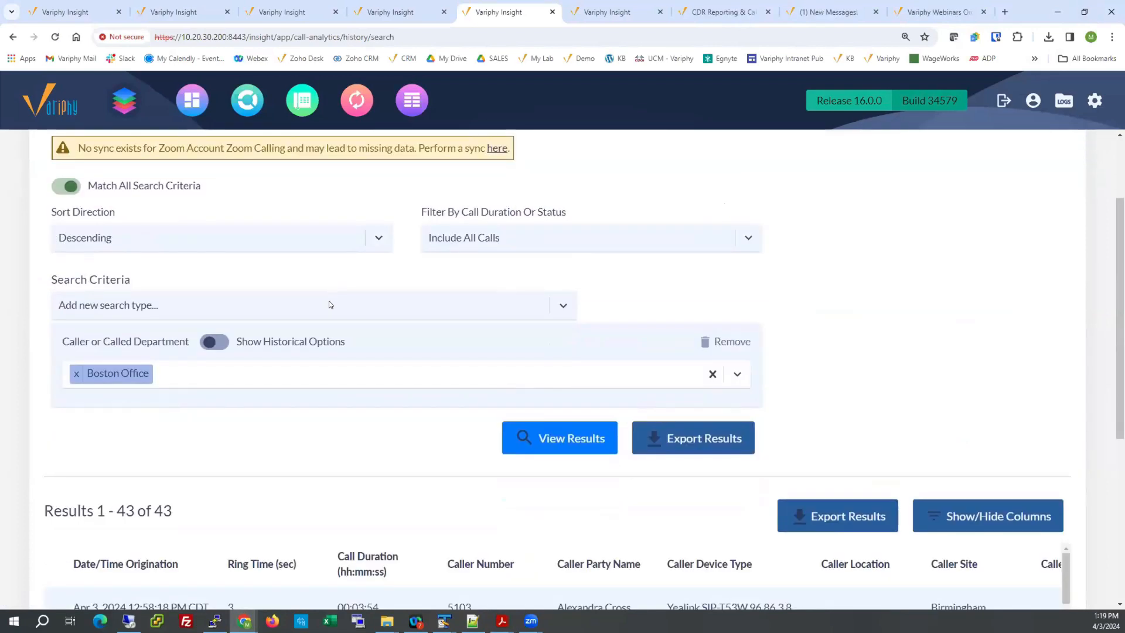
pyautogui.click(328, 304)
pyautogui.click(529, 287)
pyautogui.scroll(-4, 940, 300)
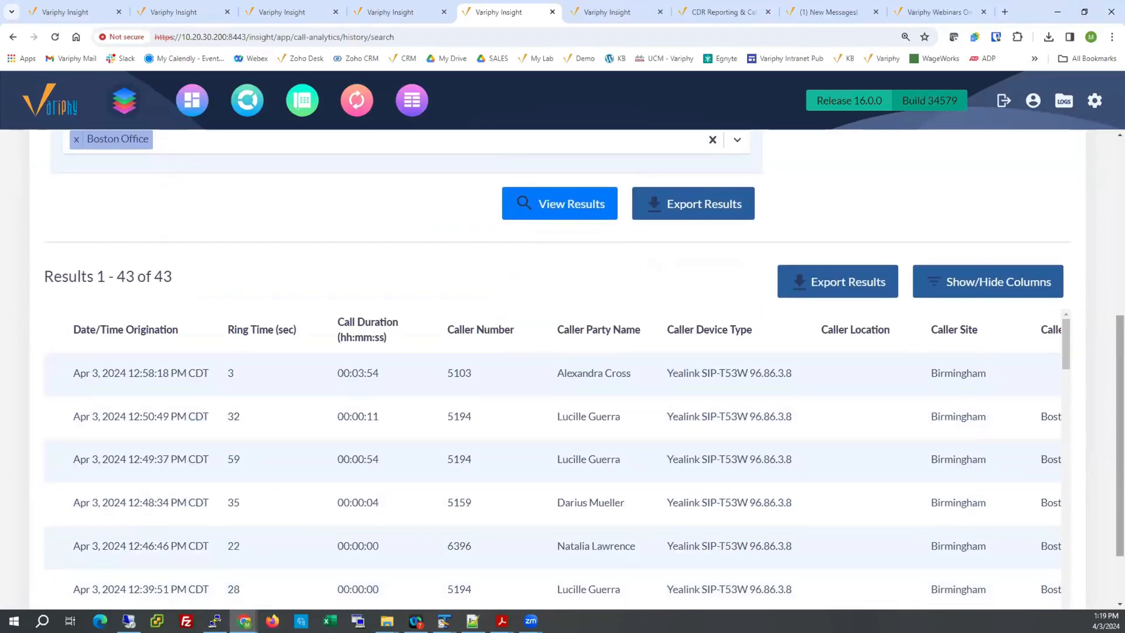
pyautogui.moveTo(1120, 410); pyautogui.dragTo(1119, 454)
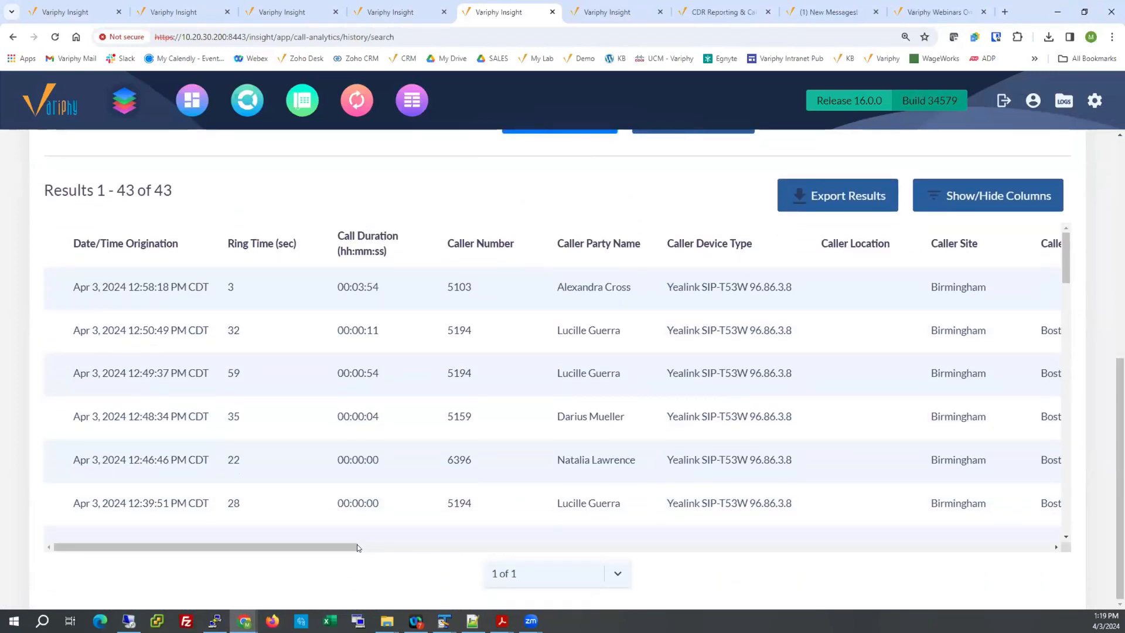
pyautogui.moveTo(357, 548); pyautogui.dragTo(828, 545)
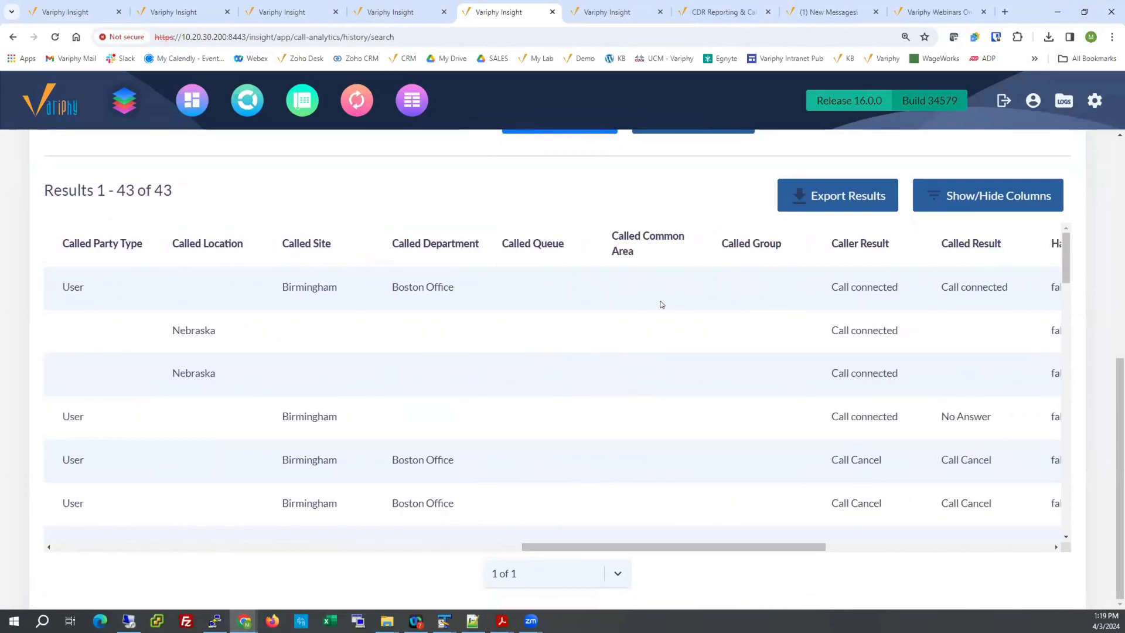
pyautogui.scroll(-6, 529, 336)
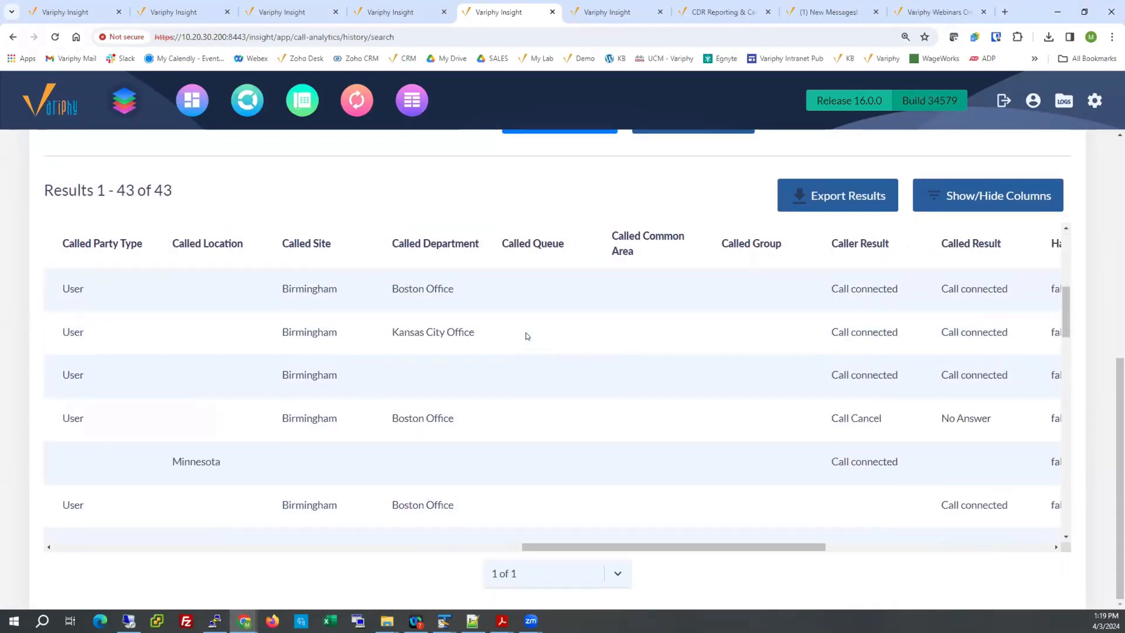
pyautogui.scroll(5, 529, 335)
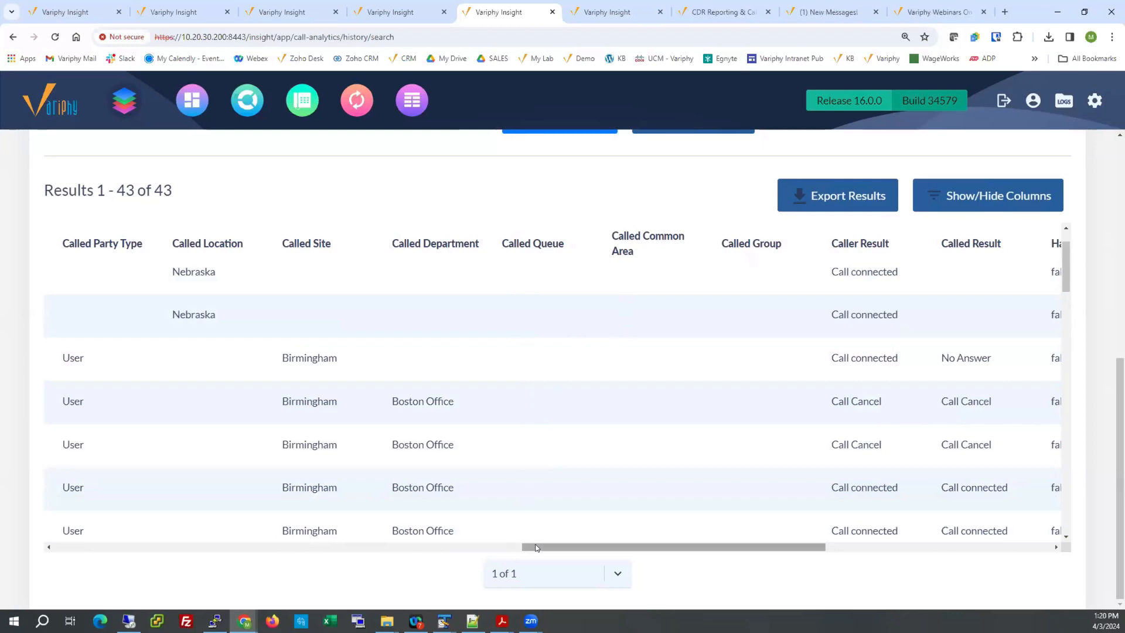
pyautogui.click(116, 548)
pyautogui.click(115, 547)
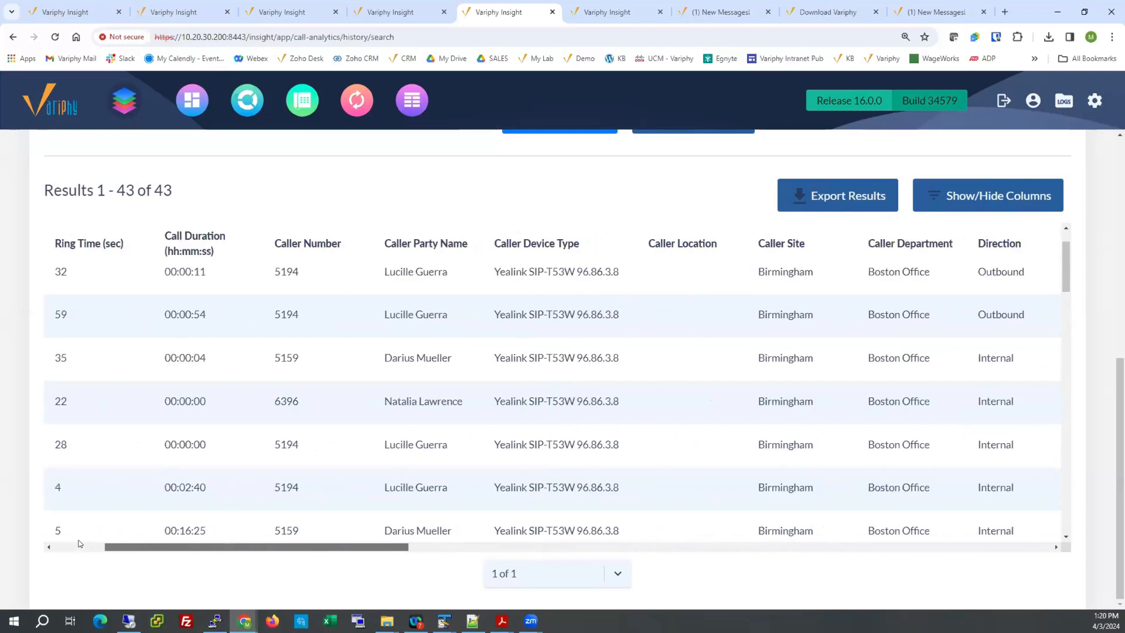
# Exclude calls with zero duration from the Boston Office call history search and view the results.
pyautogui.scroll(10, 192, 389)
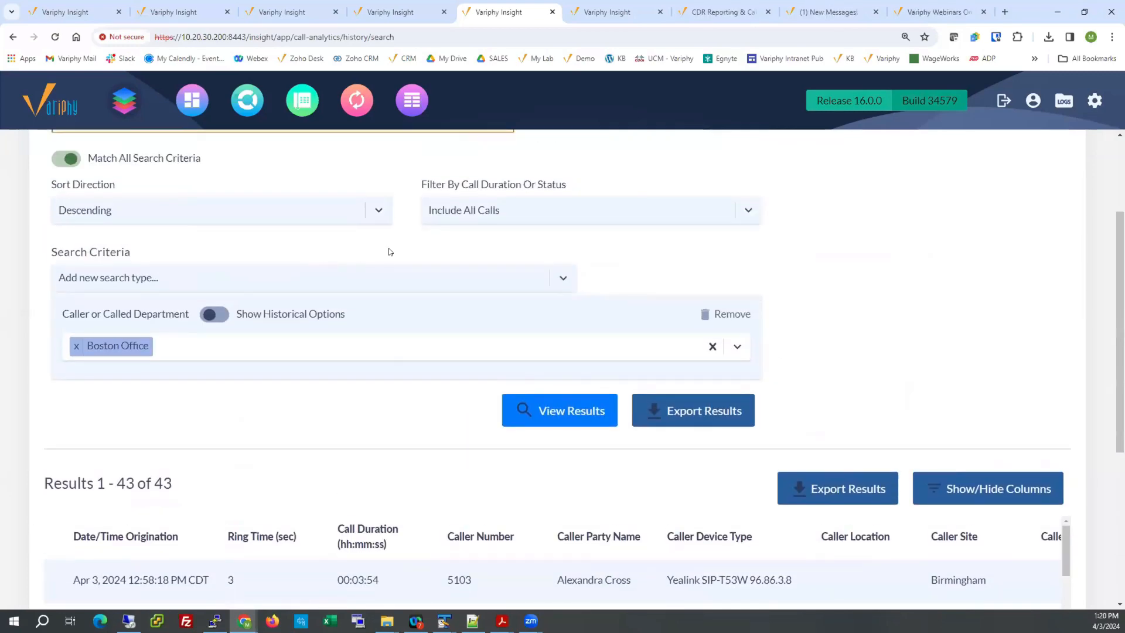
pyautogui.click(507, 208)
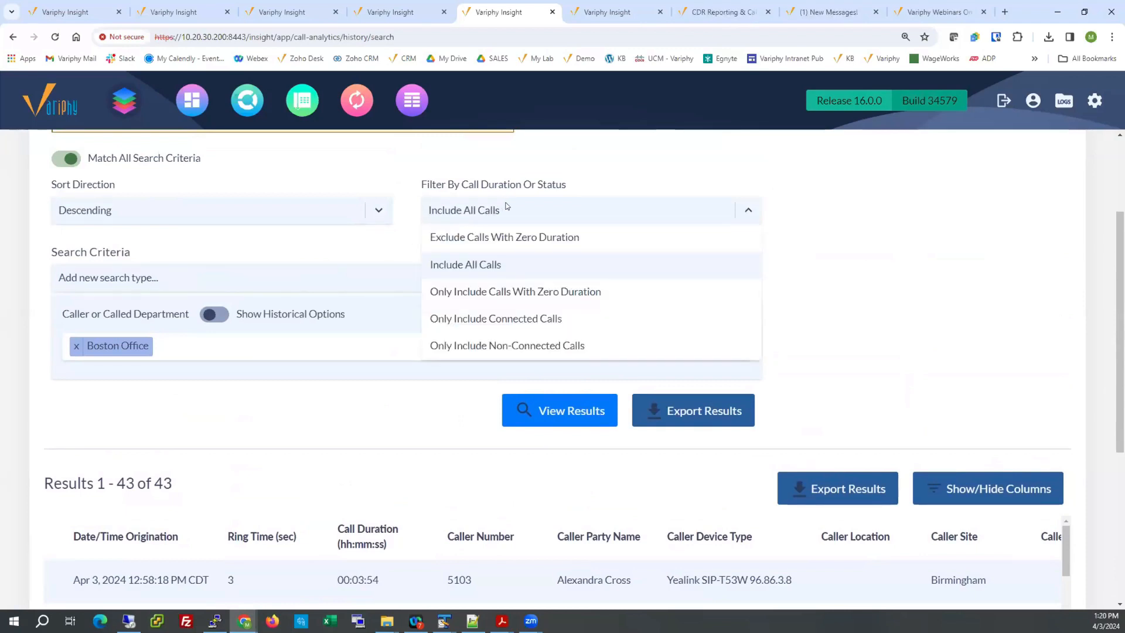
pyautogui.click(525, 238)
pyautogui.click(556, 406)
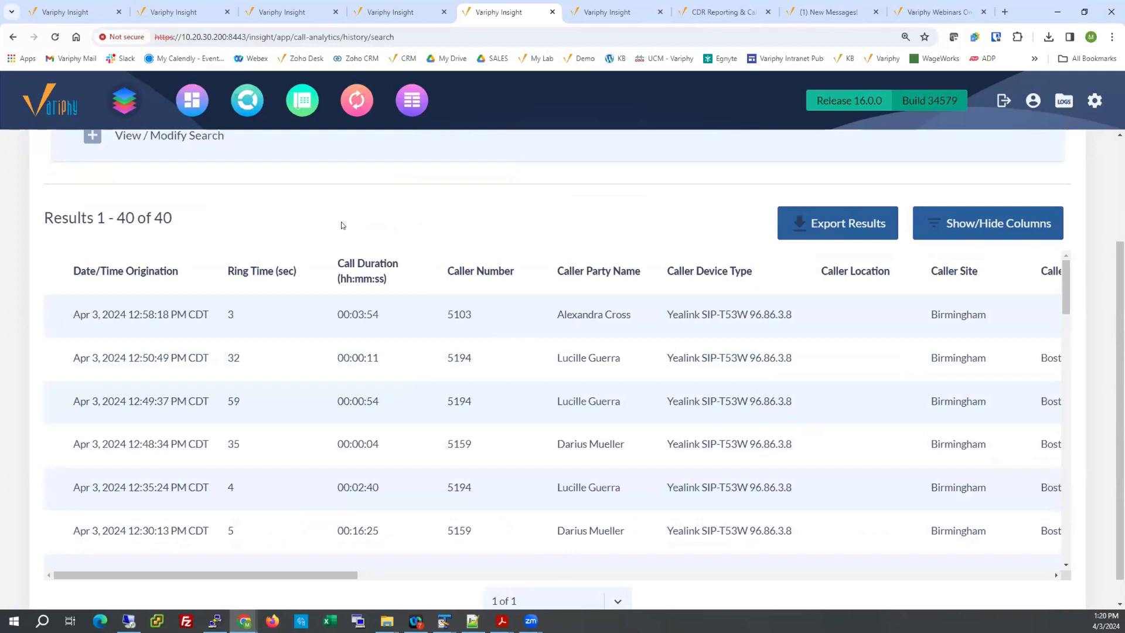
# Reopen the search criteria and check the available CDR data range in the Data Summary.
pyautogui.scroll(2, 296, 222)
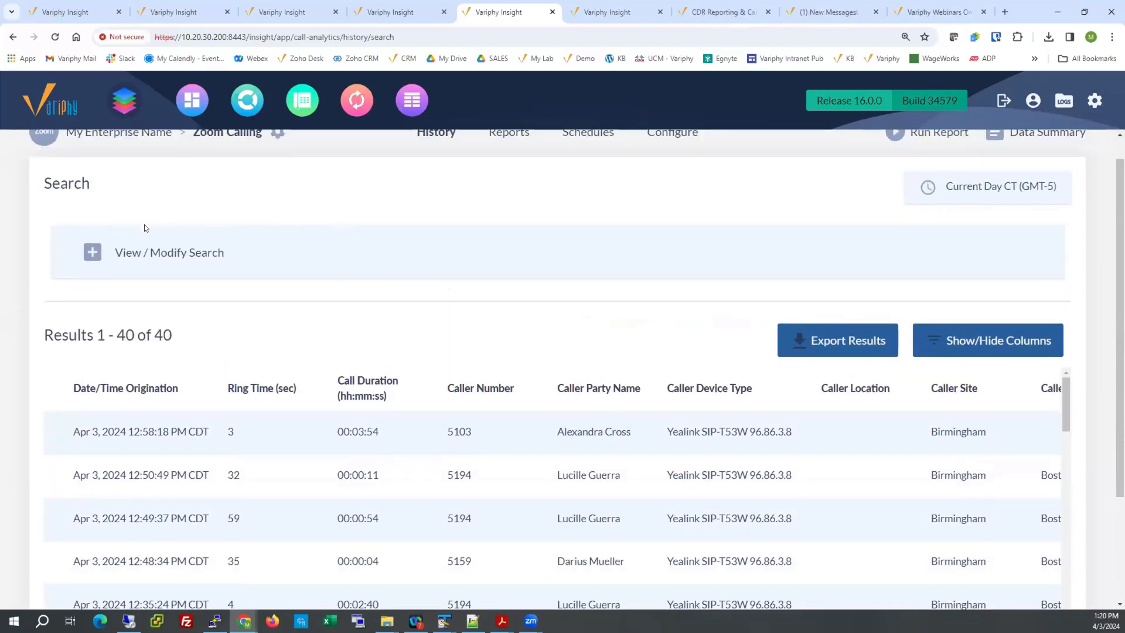
pyautogui.click(99, 257)
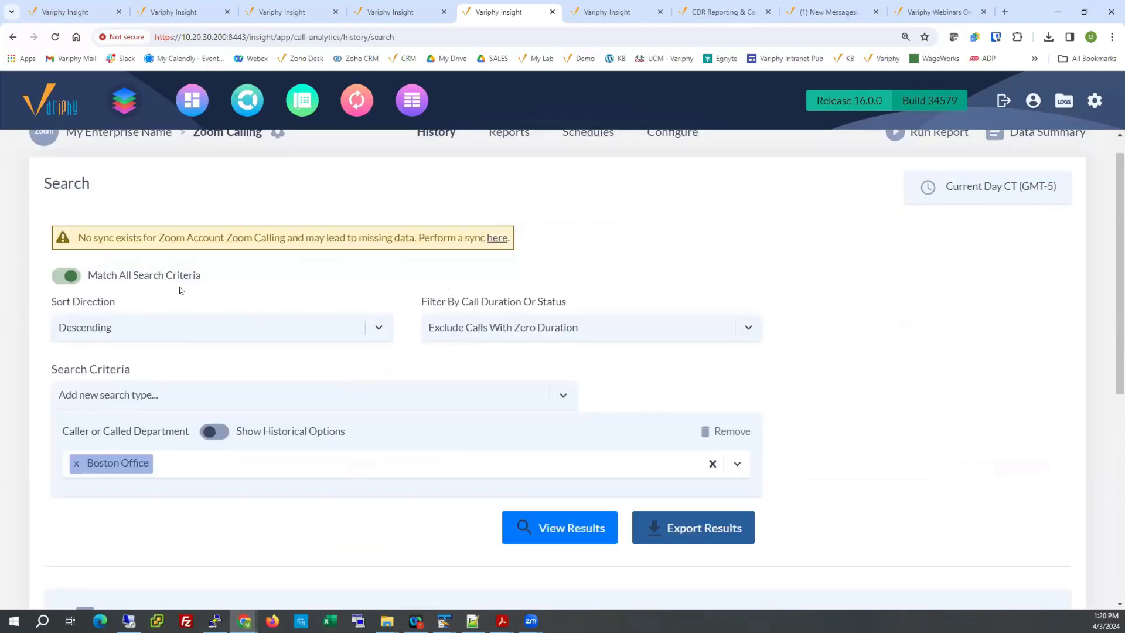
pyautogui.scroll(1, 630, 250)
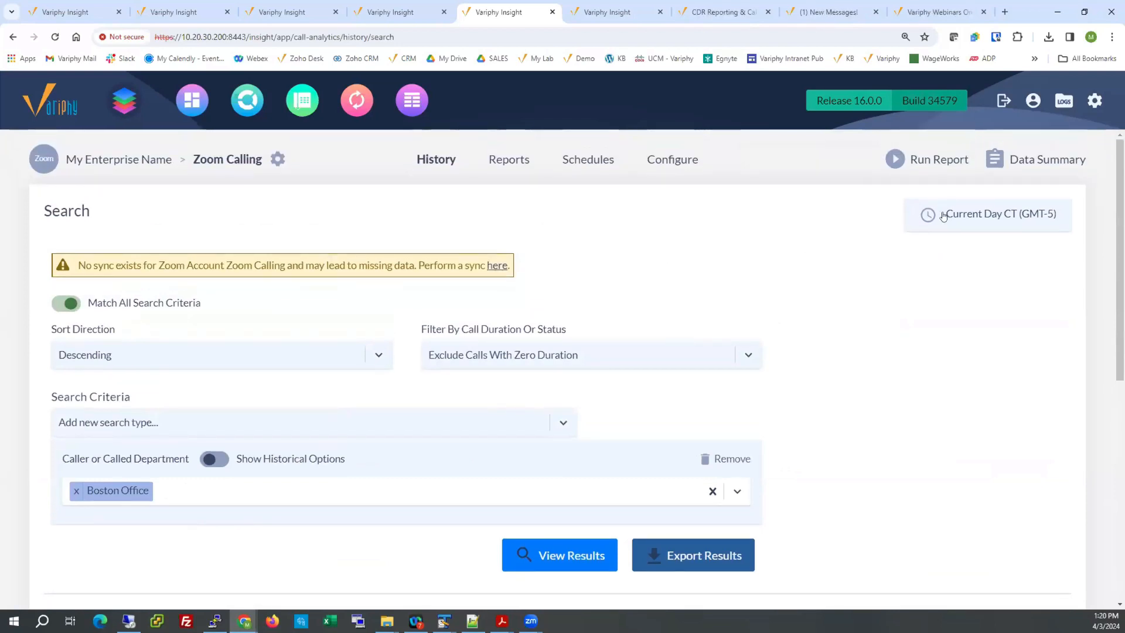
pyautogui.moveTo(943, 215)
pyautogui.click(1009, 156)
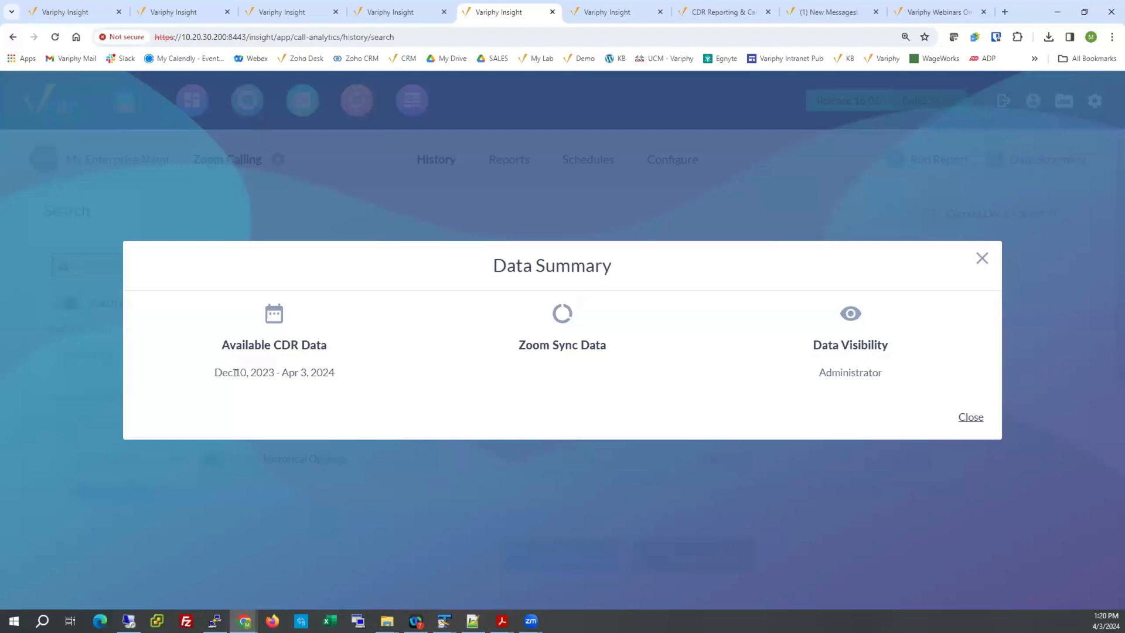
pyautogui.moveTo(216, 370); pyautogui.dragTo(340, 371)
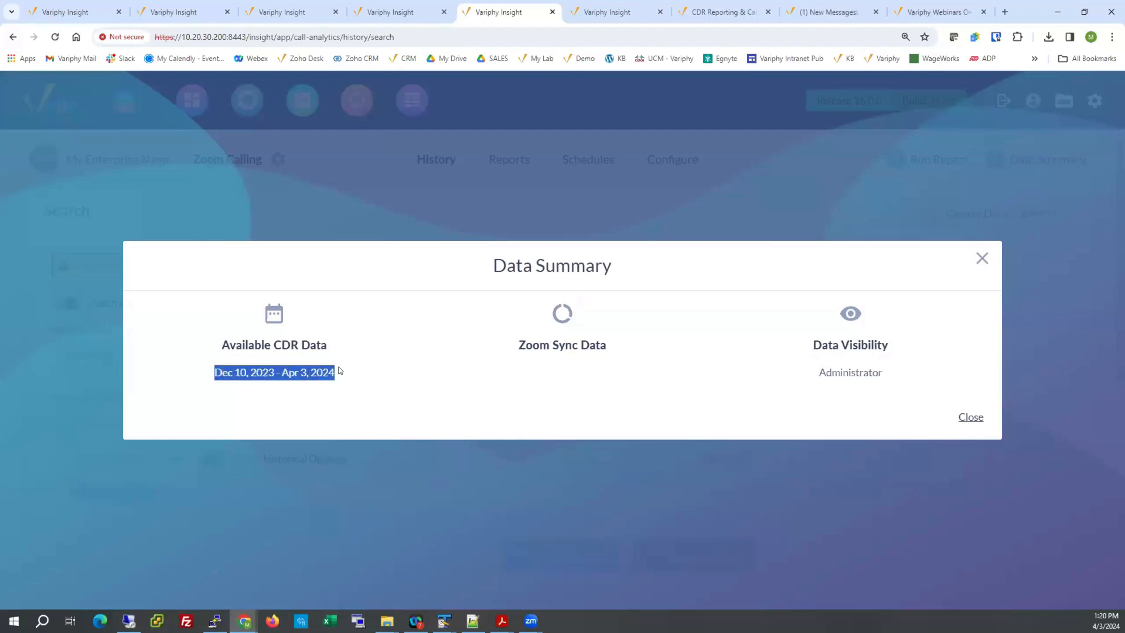
pyautogui.click(971, 417)
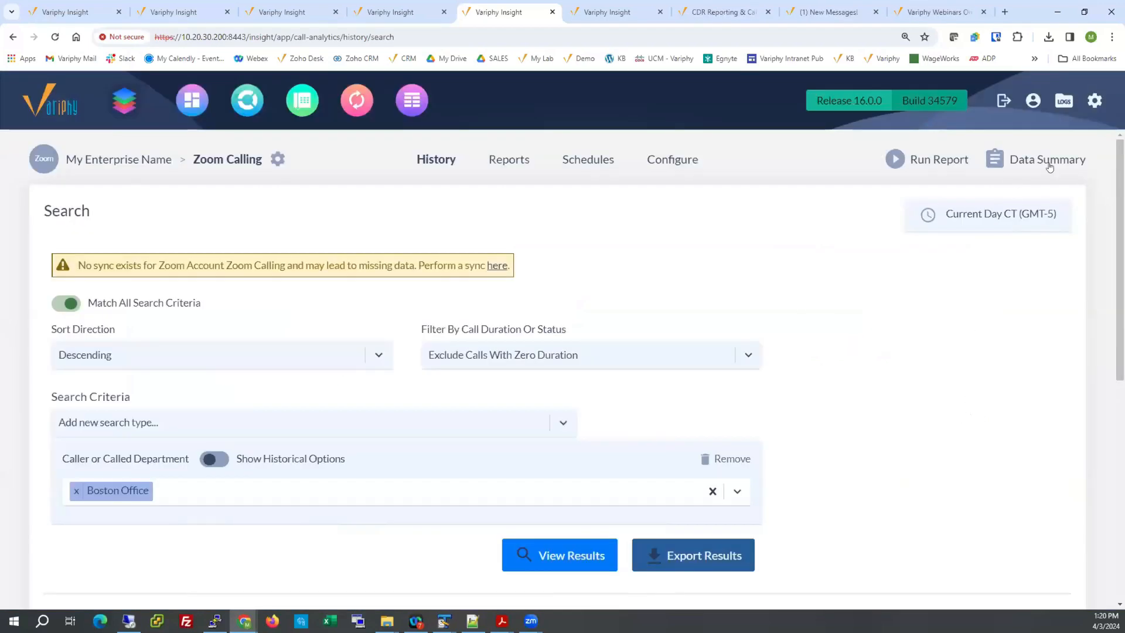
# Try the Year To Date range for the search time window and cancel the change.
pyautogui.click(972, 218)
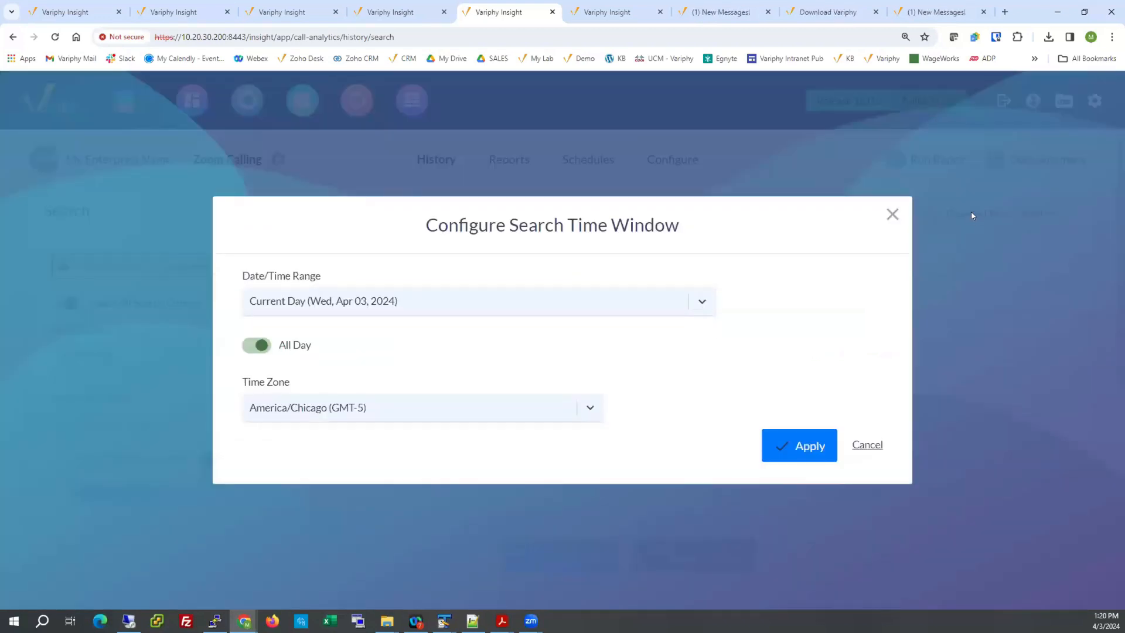
pyautogui.click(555, 304)
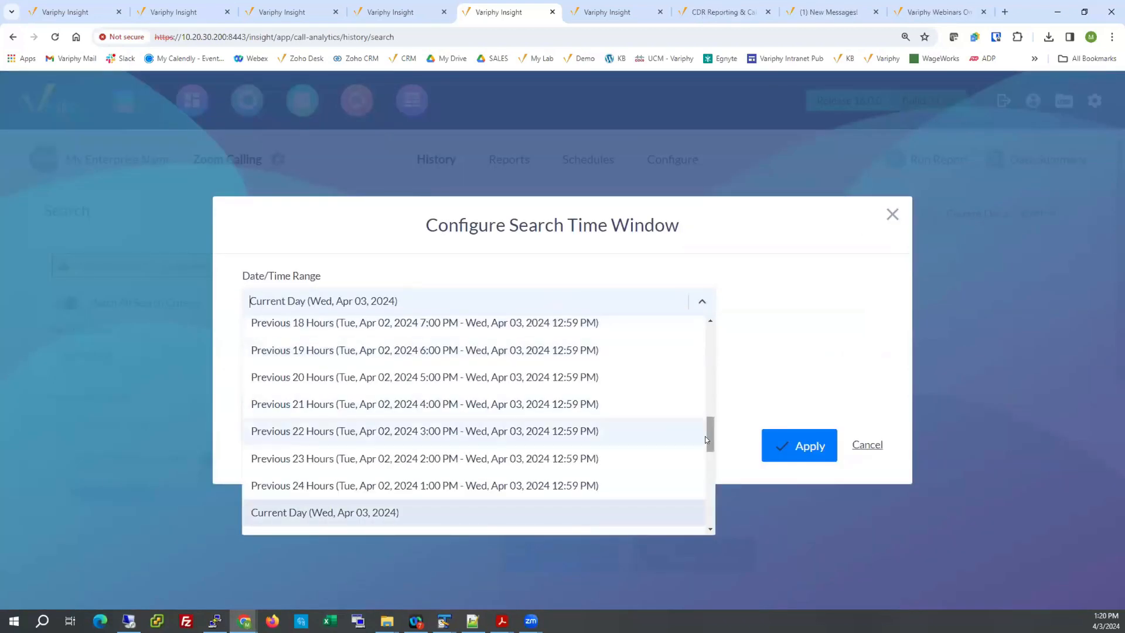
pyautogui.moveTo(709, 439); pyautogui.dragTo(708, 523)
pyautogui.click(554, 521)
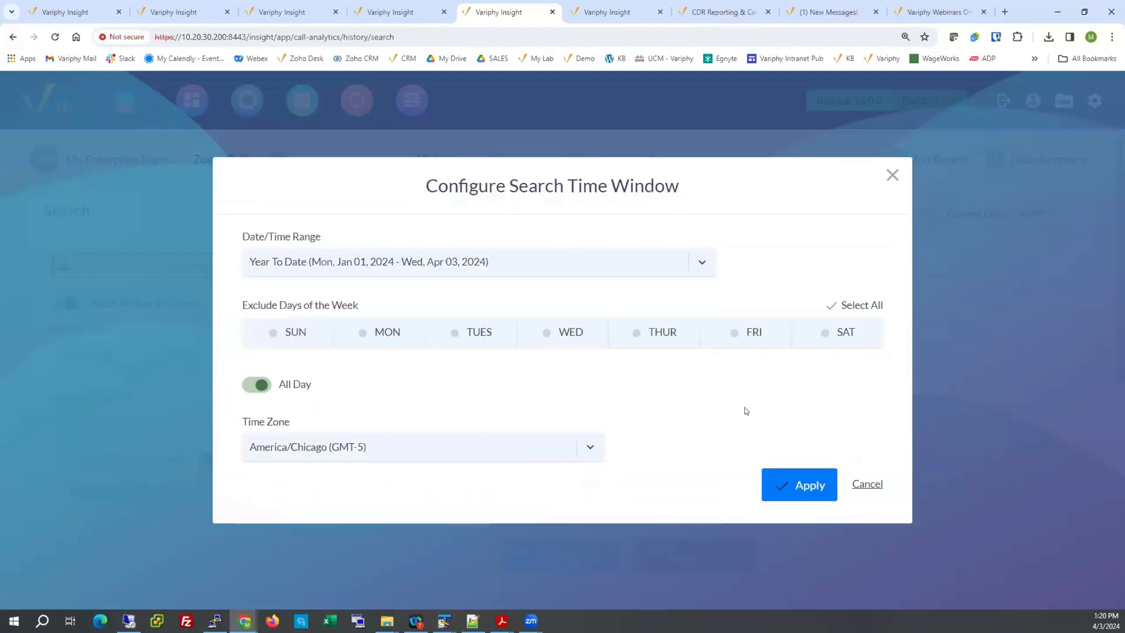
pyautogui.click(861, 483)
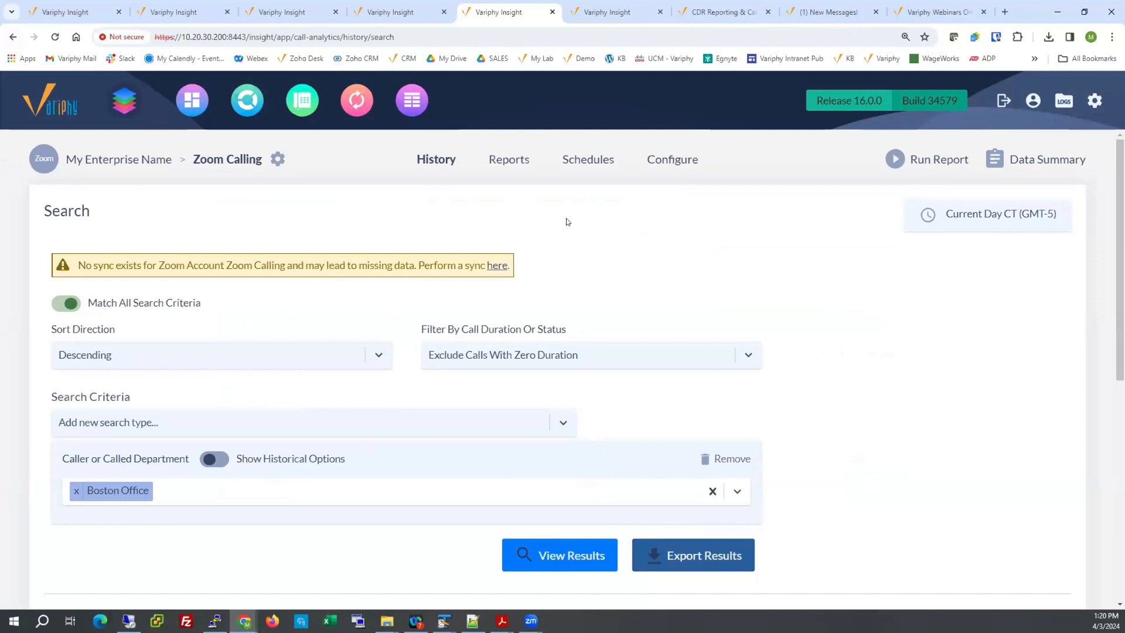
# Open the Zoom Calling configuration page and view the Zoom - Executive View dashboard at a reduced page zoom.
pyautogui.click(661, 164)
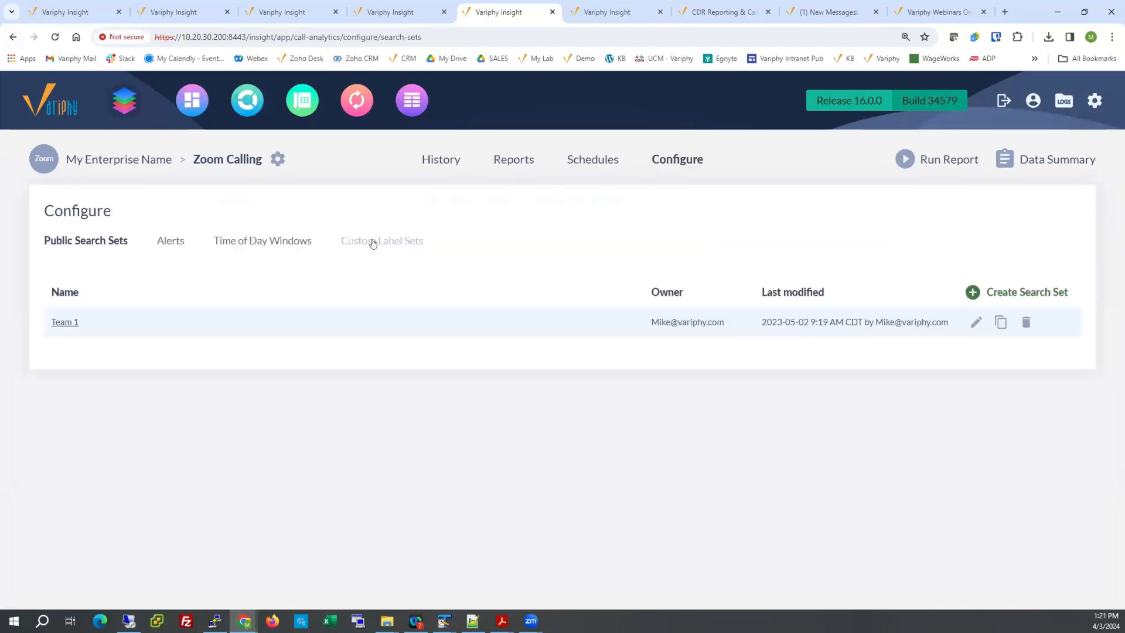
pyautogui.click(165, 12)
pyautogui.hotkey('ctrl', '-')
pyautogui.hotkey('ctrl', '-')
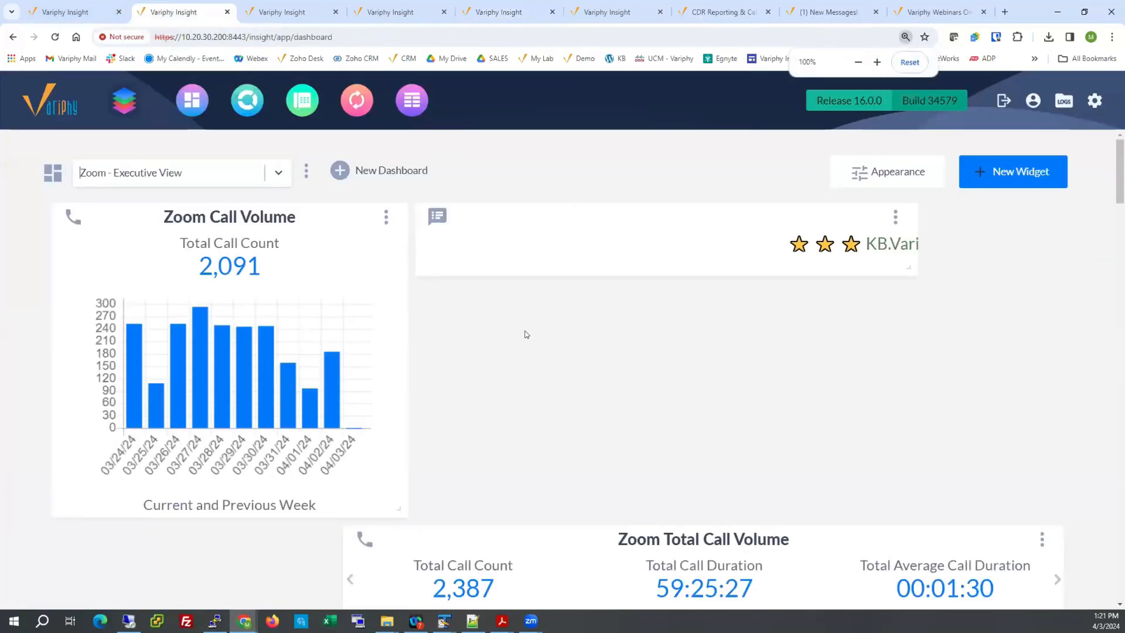
pyautogui.hotkey('ctrl', '-')
pyautogui.hotkey('ctrl', '-')
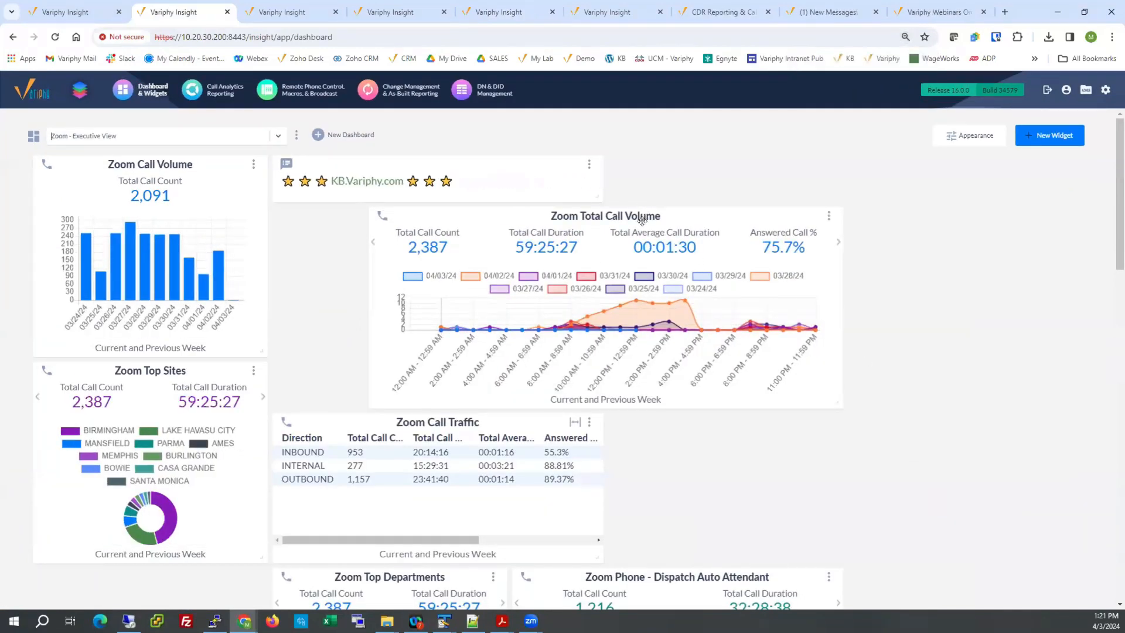
# Move the Zoom Total Call Volume widget to the dashboard's upper-right area and widen the Zoom Total Inbound Call Volume - Birmingham widget.
pyautogui.moveTo(708, 208); pyautogui.dragTo(943, 170)
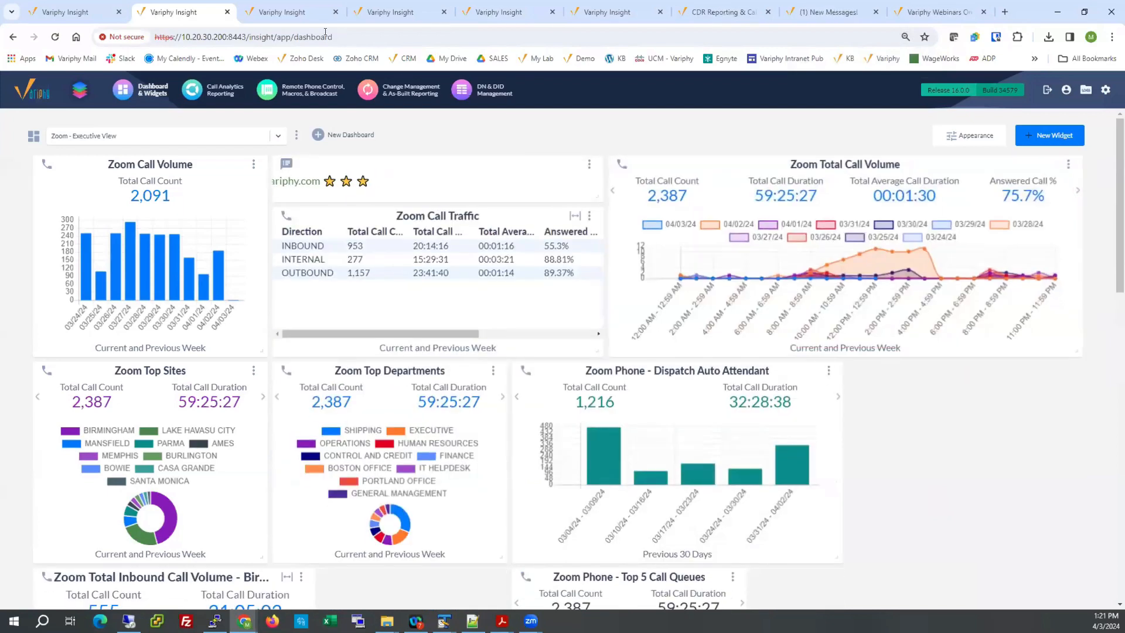
pyautogui.scroll(-4, 198, 362)
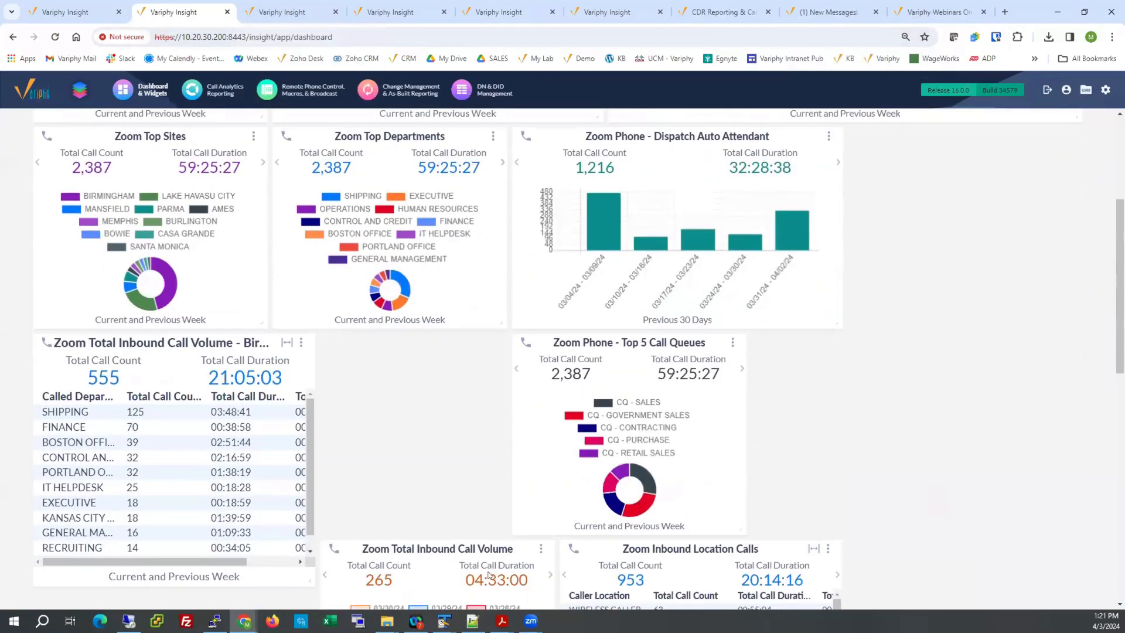
pyautogui.moveTo(309, 578); pyautogui.dragTo(552, 583)
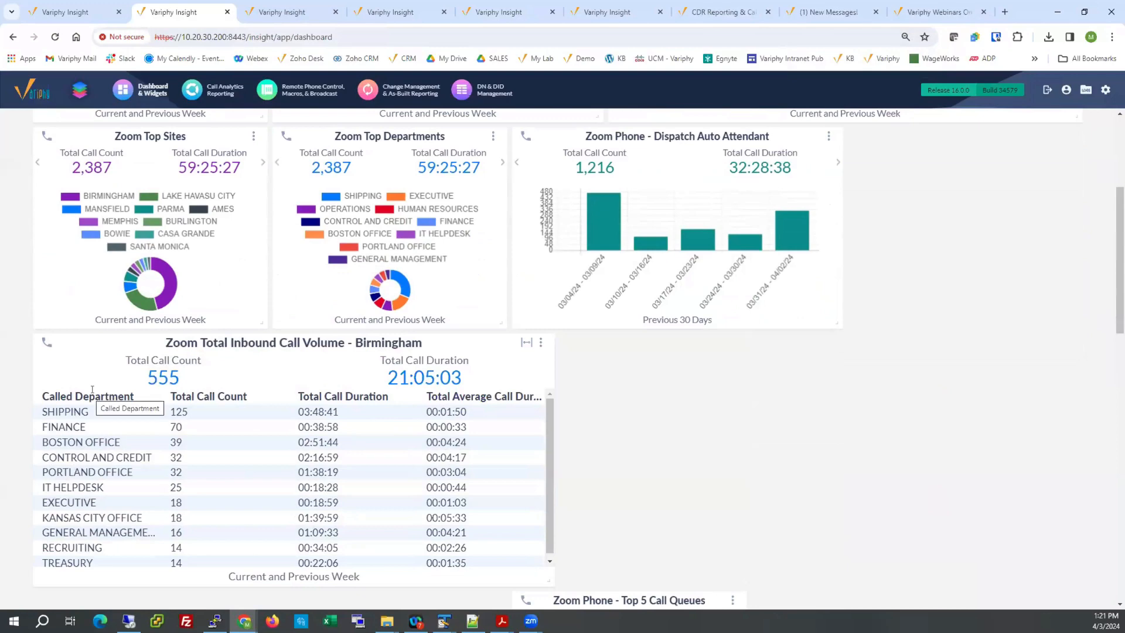
# Open the Zoom Labels custom label set from the Zoom Calling configuration and examine the custom labels of its grouping types.
pyautogui.click(482, 14)
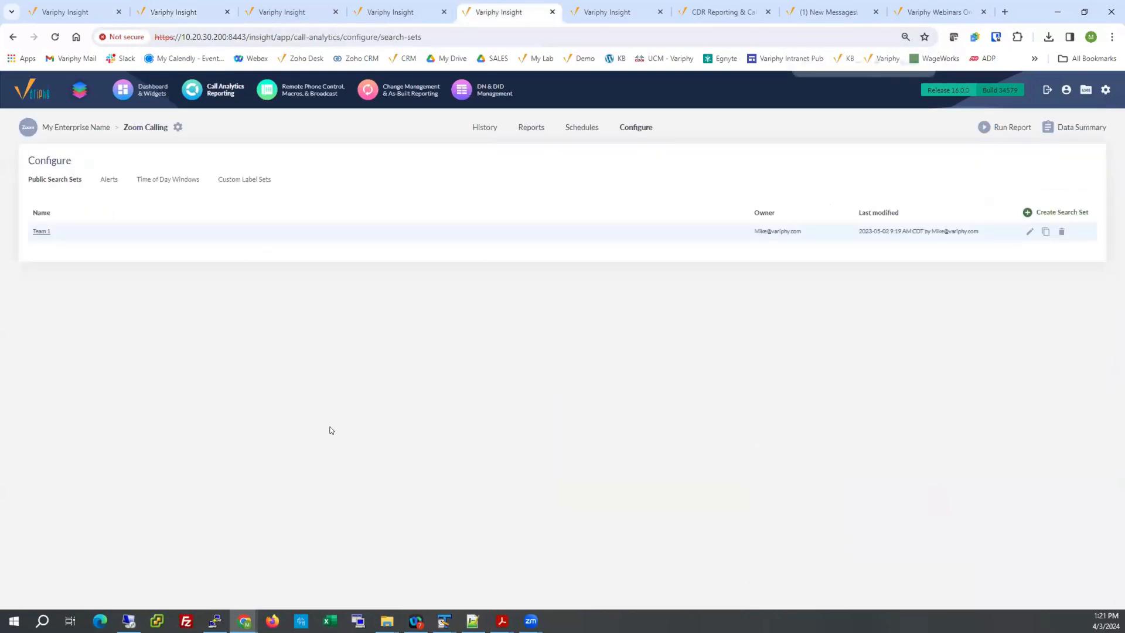
pyautogui.hotkey('ctrl', '0')
pyautogui.click(314, 209)
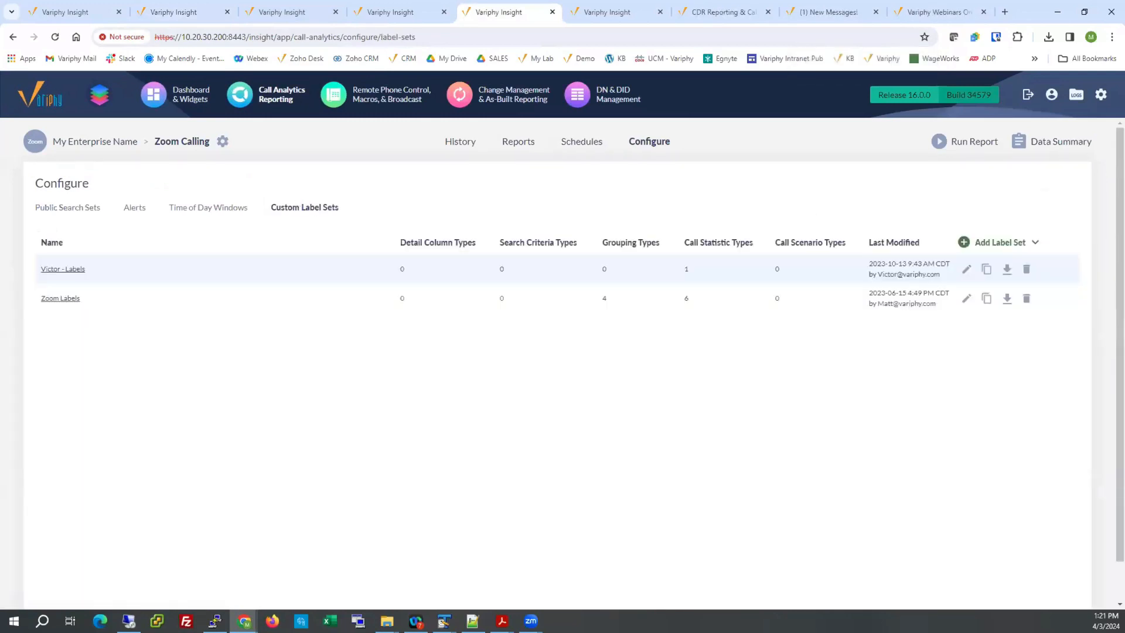
pyautogui.click(58, 297)
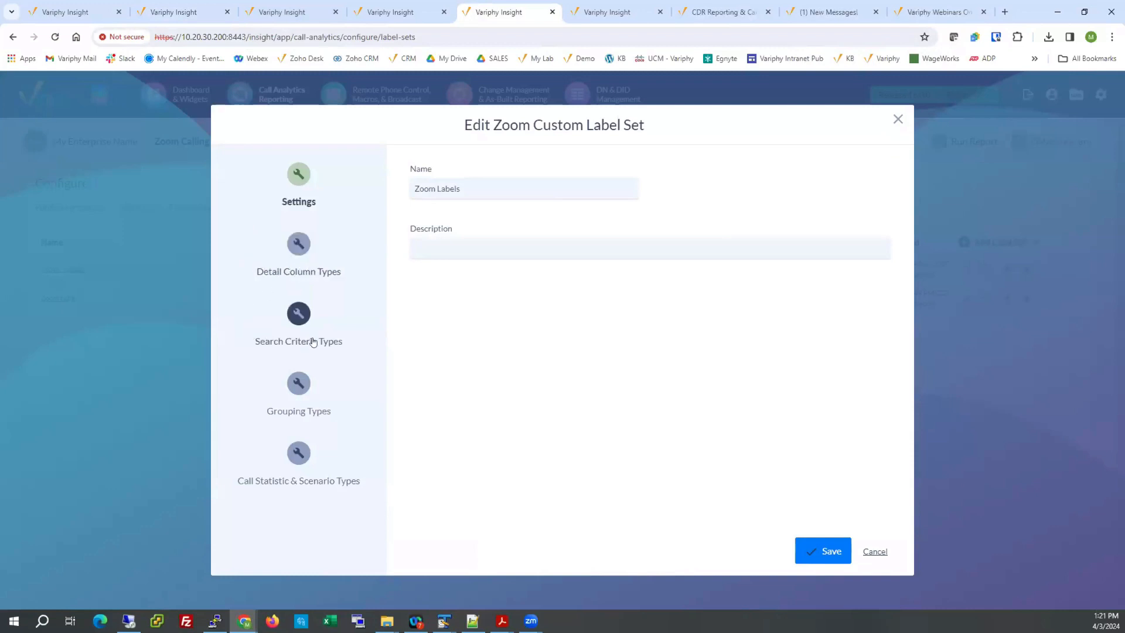
pyautogui.click(295, 390)
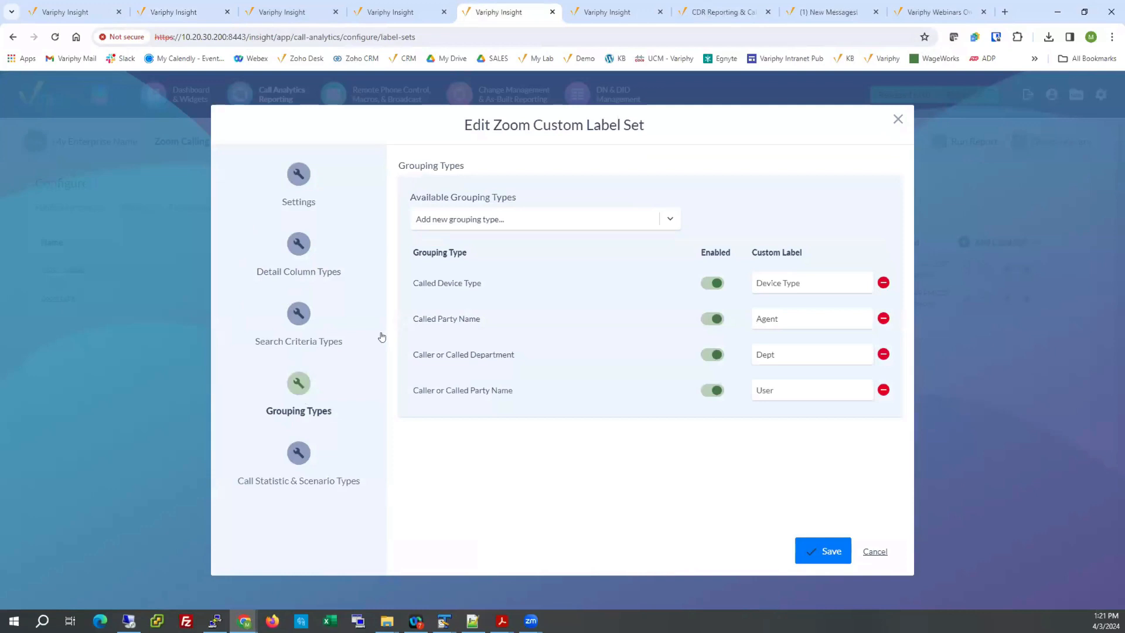
pyautogui.moveTo(415, 287); pyautogui.dragTo(480, 288)
pyautogui.moveTo(412, 319); pyautogui.dragTo(519, 314)
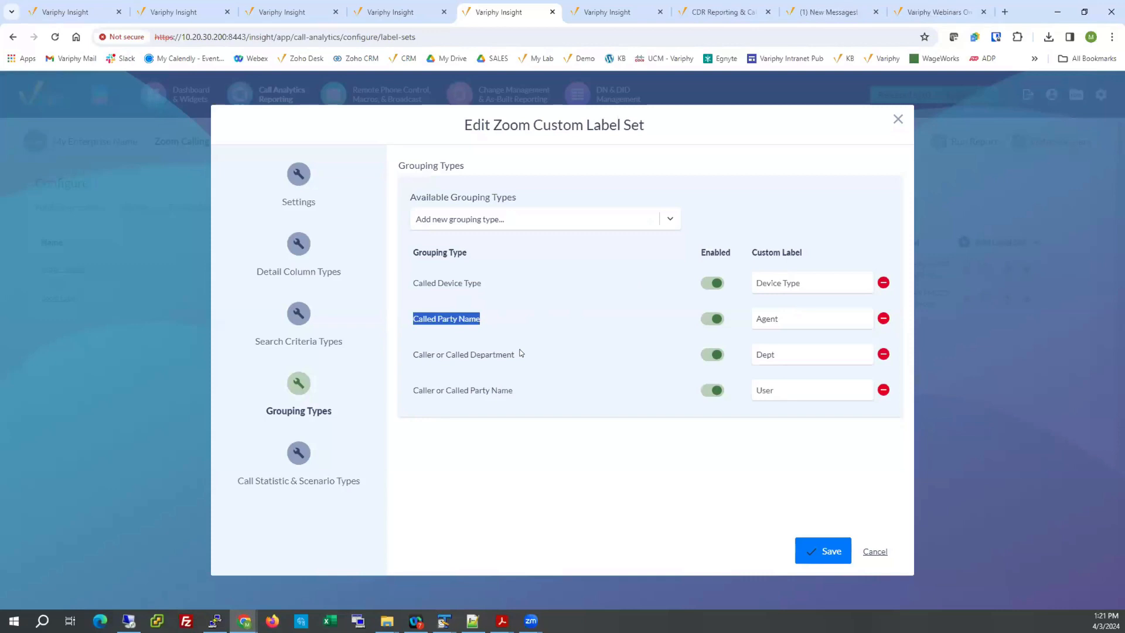
# Examine the custom labels for call statistic types in the Zoom Labels set and close it without saving.
pyautogui.click(297, 449)
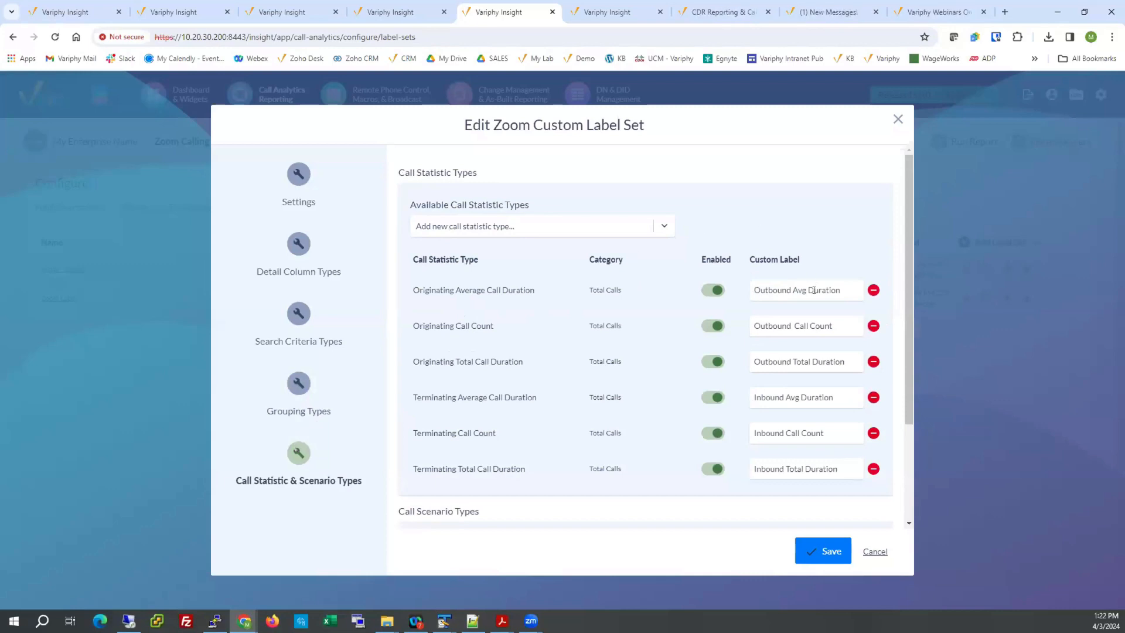
pyautogui.moveTo(455, 290); pyautogui.dragTo(485, 287)
pyautogui.moveTo(413, 290); pyautogui.dragTo(450, 290)
pyautogui.click(871, 552)
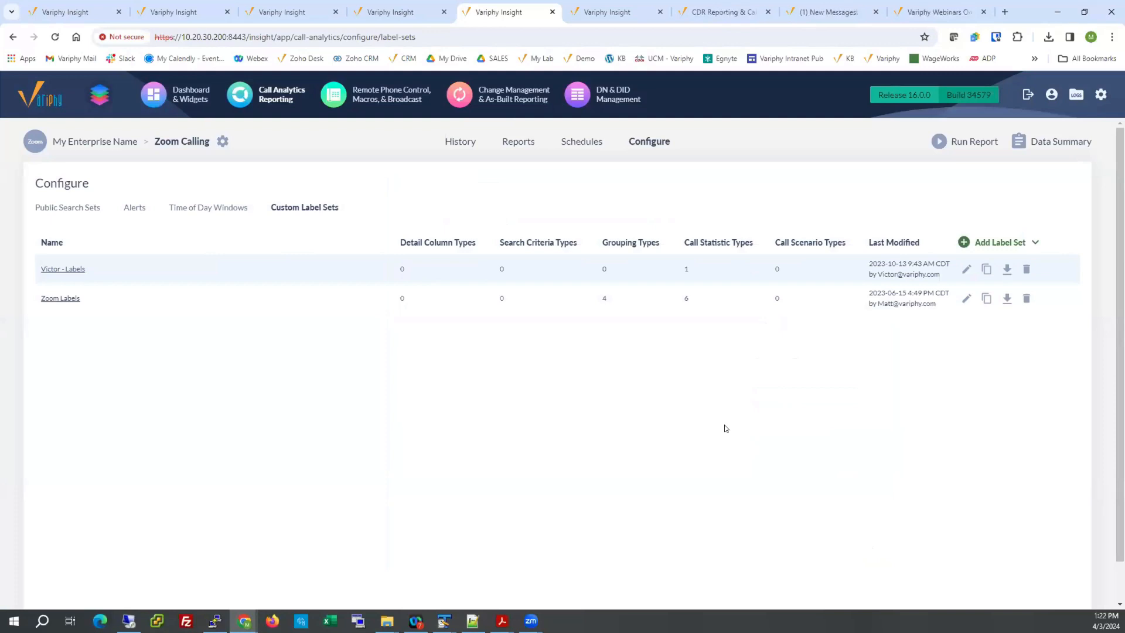
# View the Zoom Phone Reporting Templates article and the report template downloads, and go to Variphy's on-demand webinars page.
pyautogui.click(714, 13)
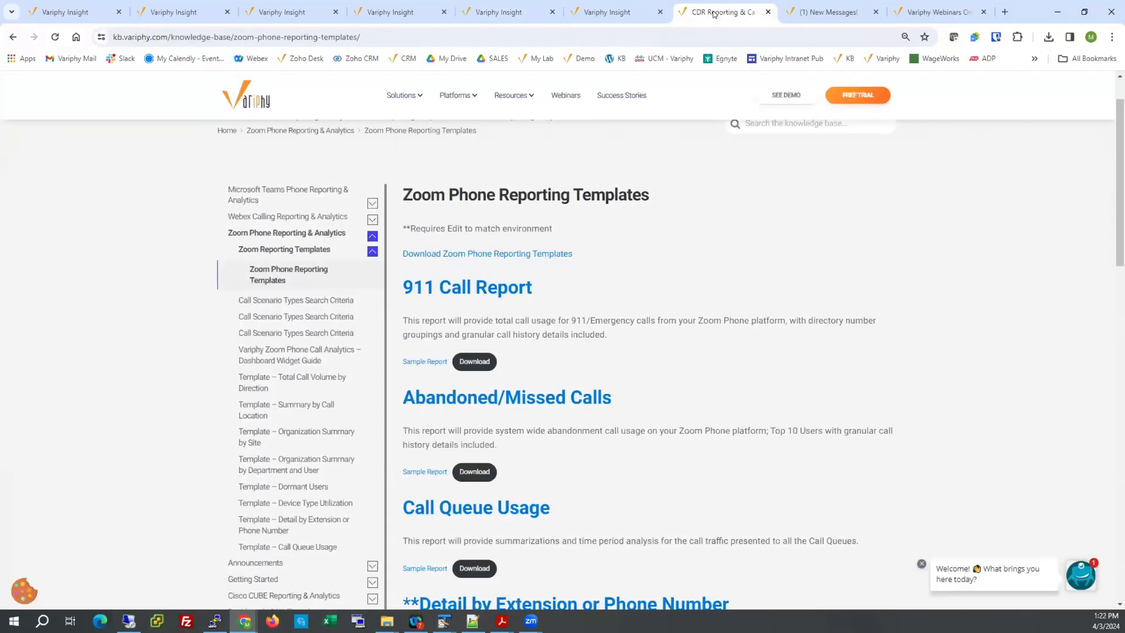
pyautogui.click(818, 10)
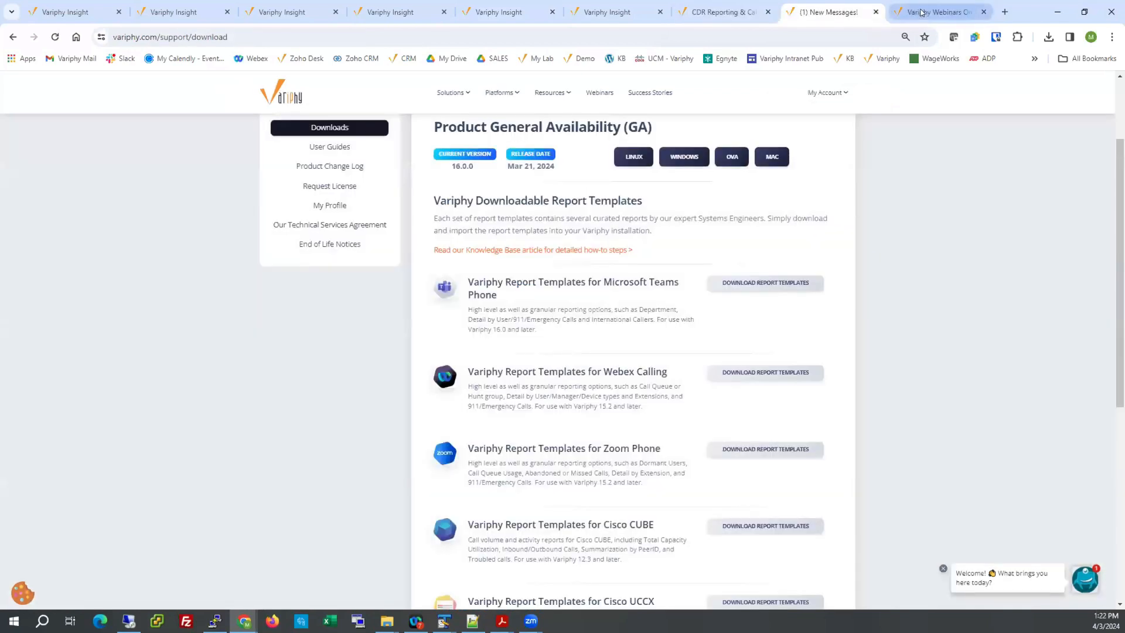
pyautogui.click(920, 13)
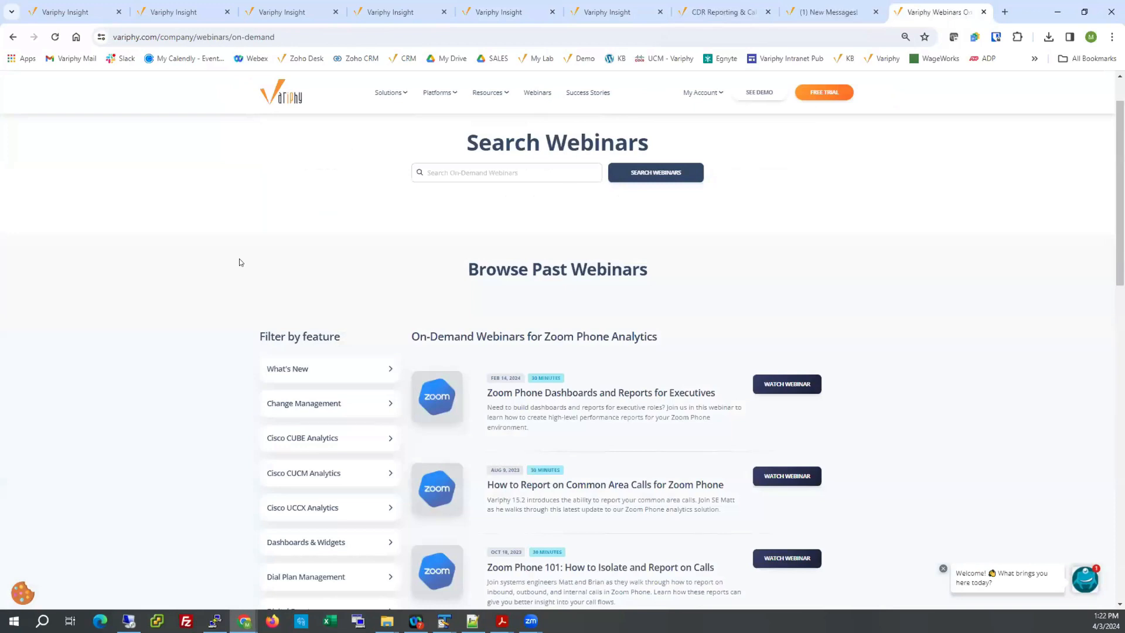
# Look through the past on-demand webinars for Zoom Phone Analytics.
pyautogui.scroll(-2, 155, 279)
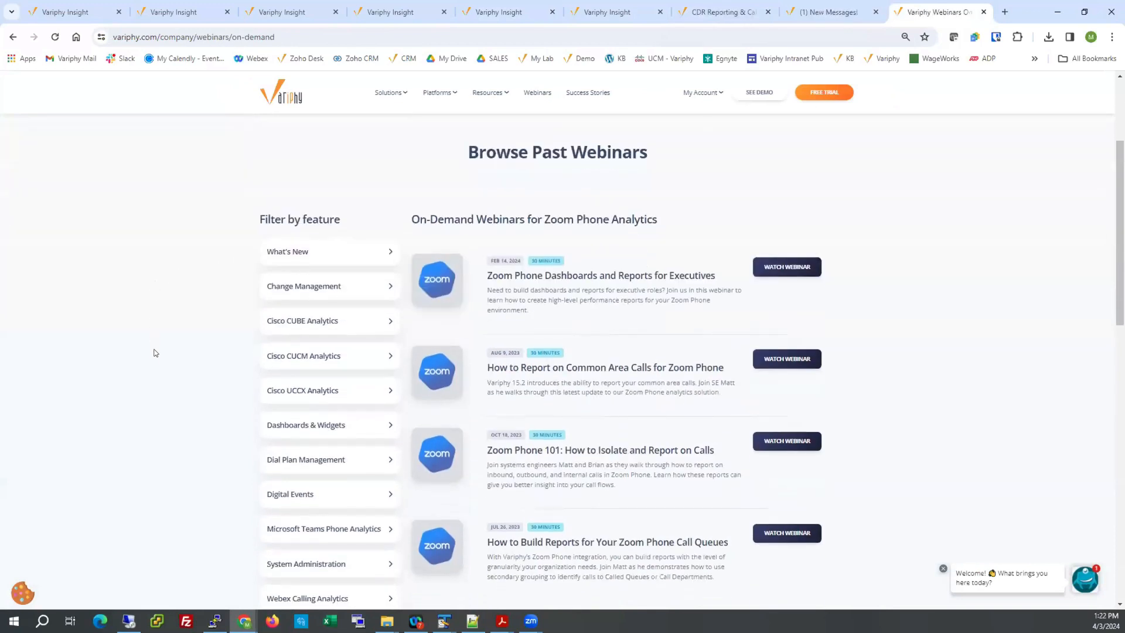
pyautogui.scroll(1, 154, 351)
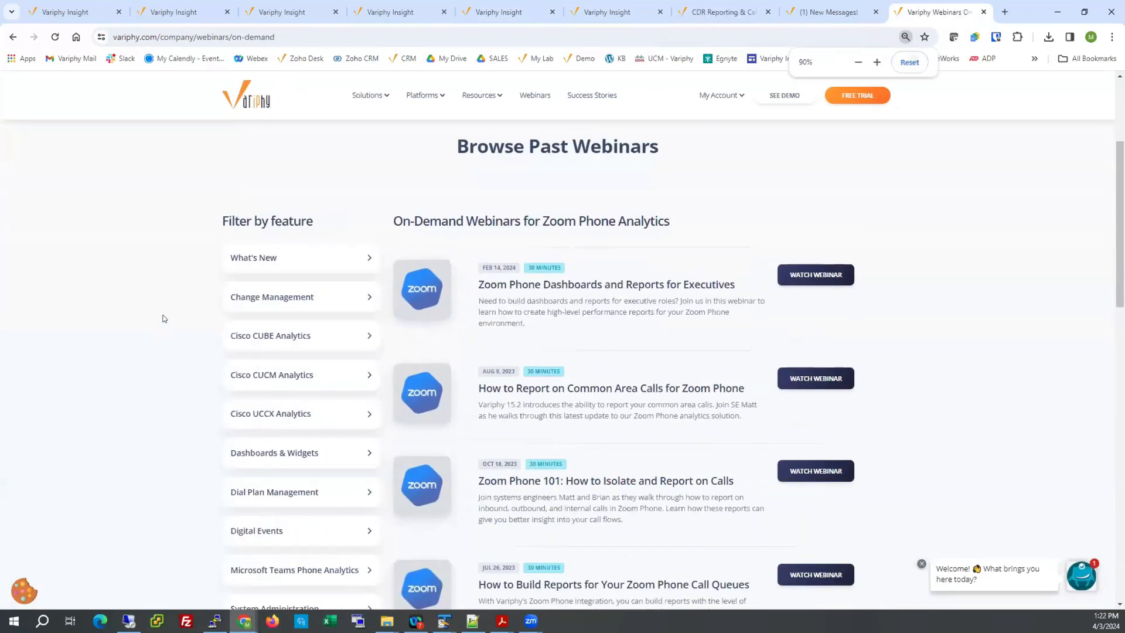
pyautogui.scroll(-1, 161, 316)
pyautogui.scroll(-1, 154, 264)
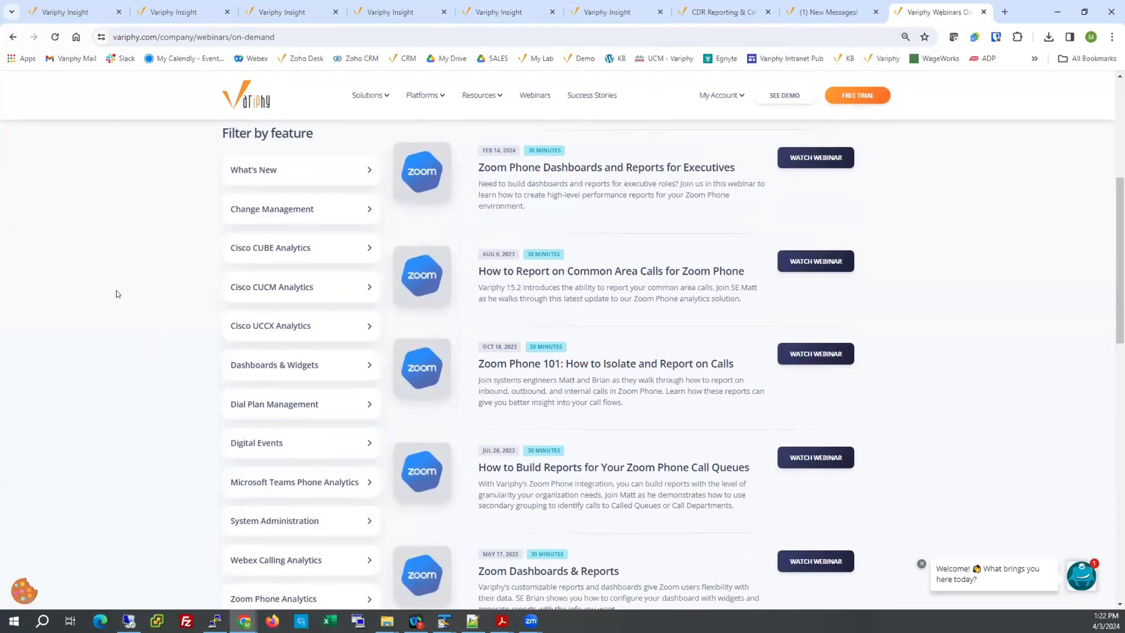
pyautogui.scroll(-1, 152, 352)
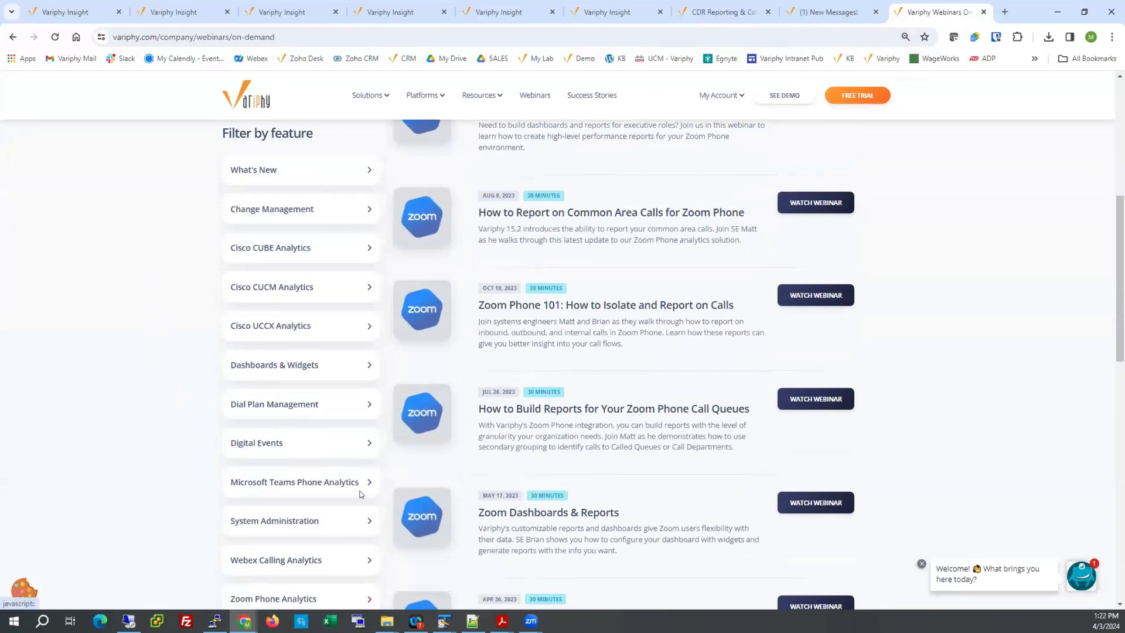
pyautogui.scroll(-2, 463, 397)
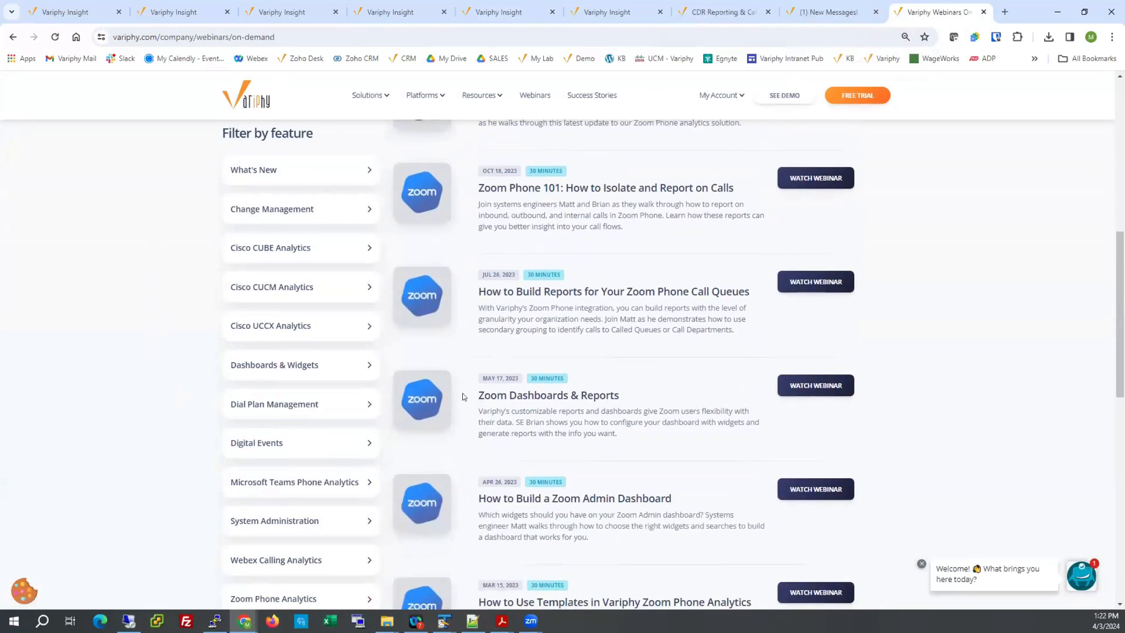
pyautogui.scroll(-1, 463, 397)
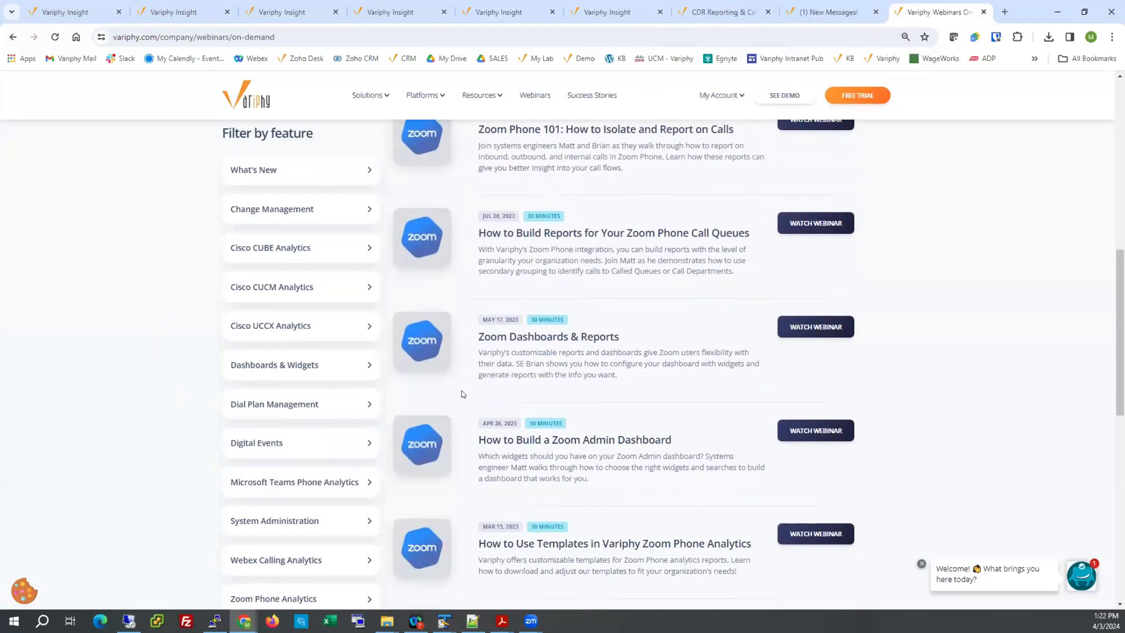
# Leave the on-demand webinars page and view the public search sets and alerts in the Zoom Calling configuration.
pyautogui.scroll(3, 463, 397)
pyautogui.scroll(4, 462, 394)
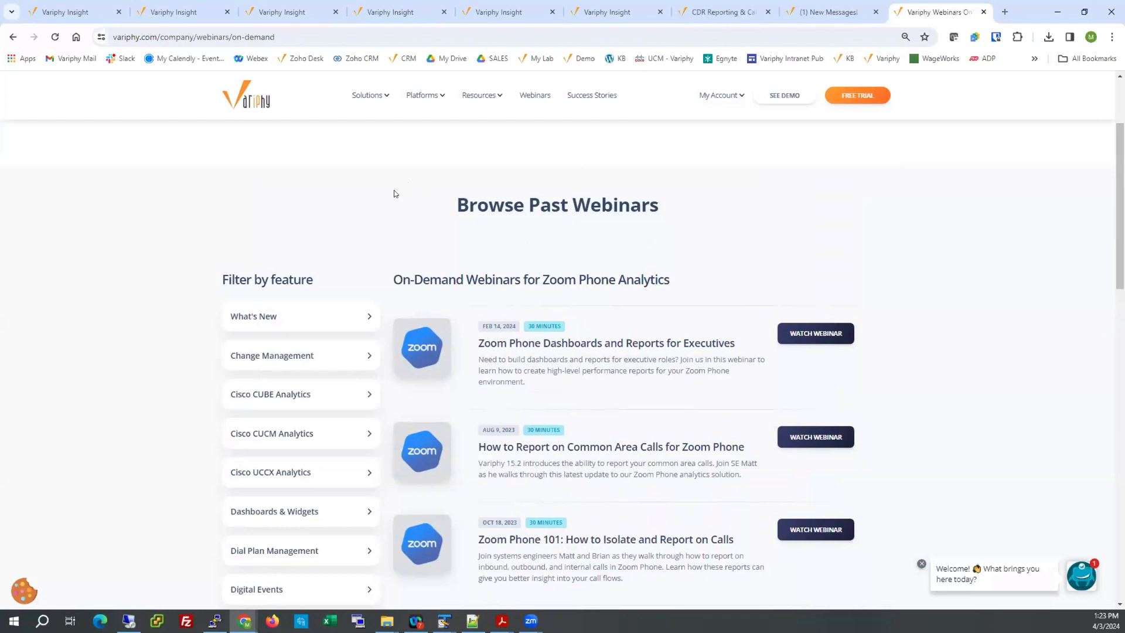
pyautogui.click(497, 12)
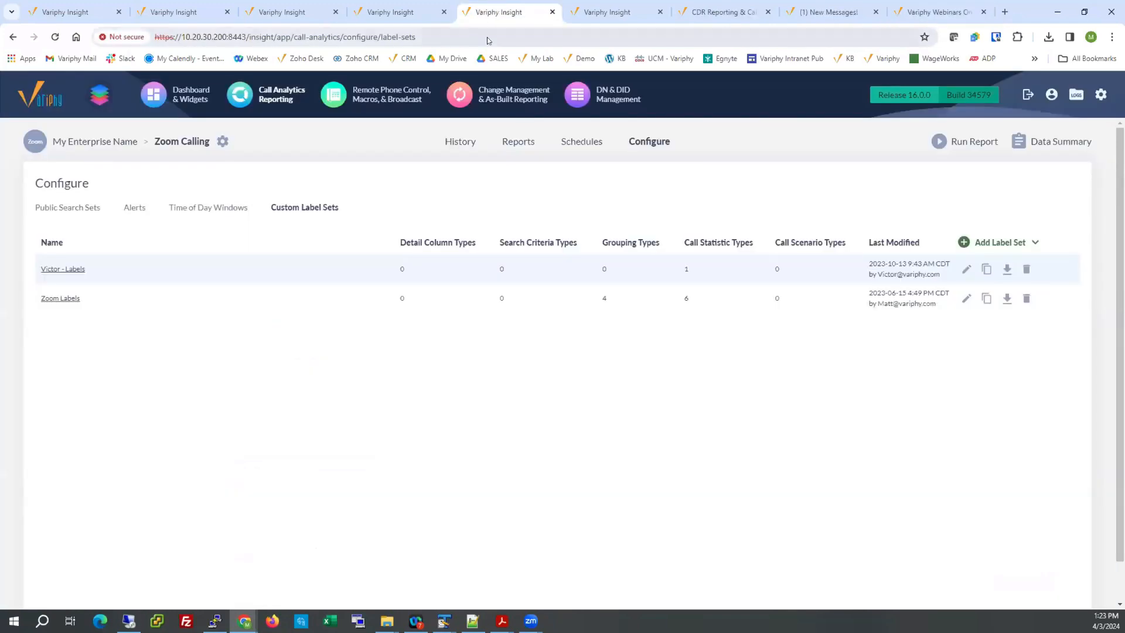
pyautogui.click(460, 143)
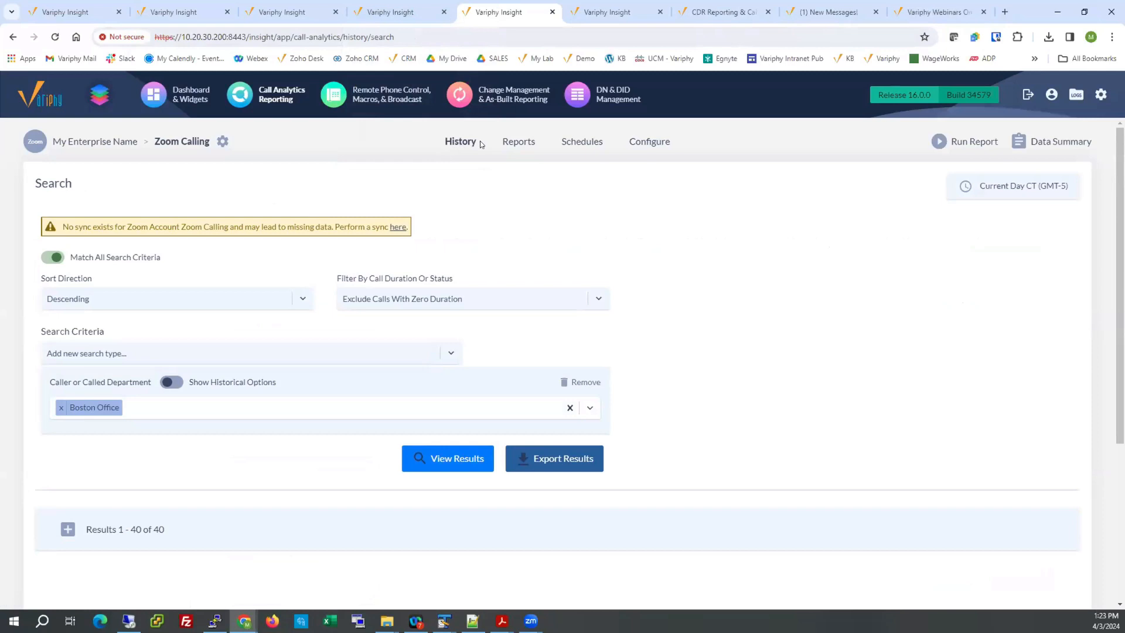
pyautogui.click(648, 141)
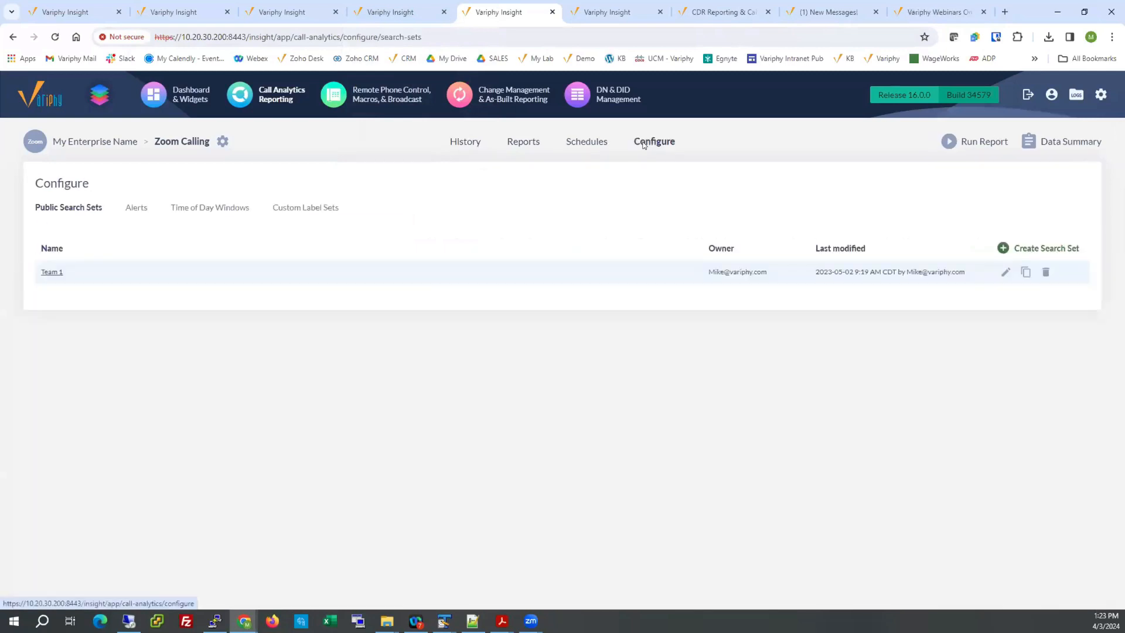
pyautogui.click(135, 209)
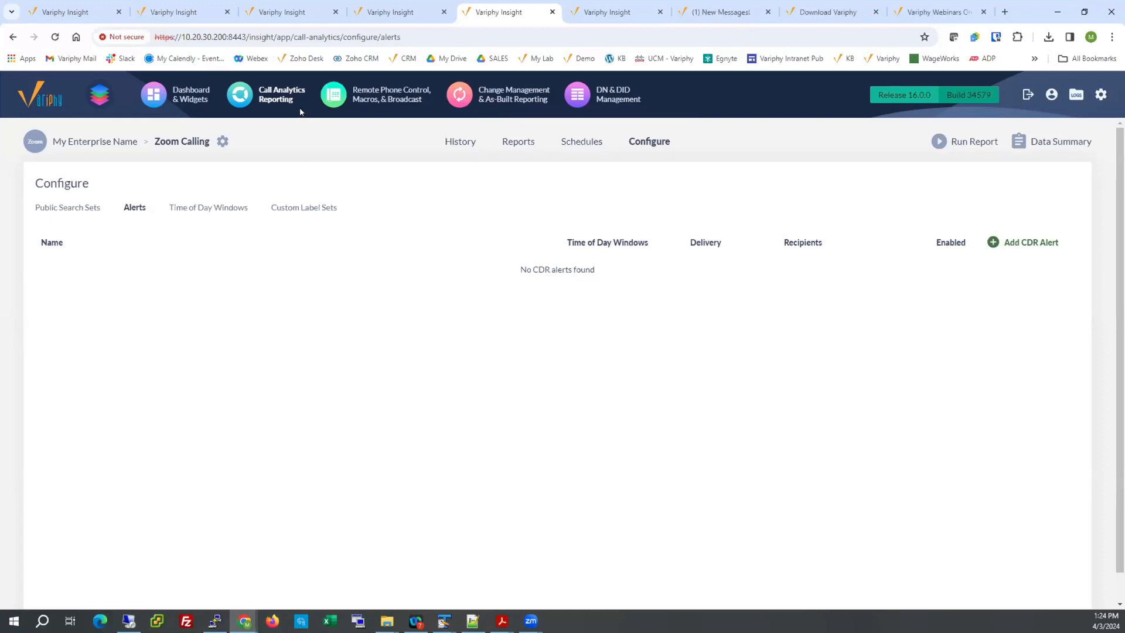
# Open the Zoom Calling call history, expand the earlier results and add a Caller or Called Site search criterion.
pyautogui.click(462, 140)
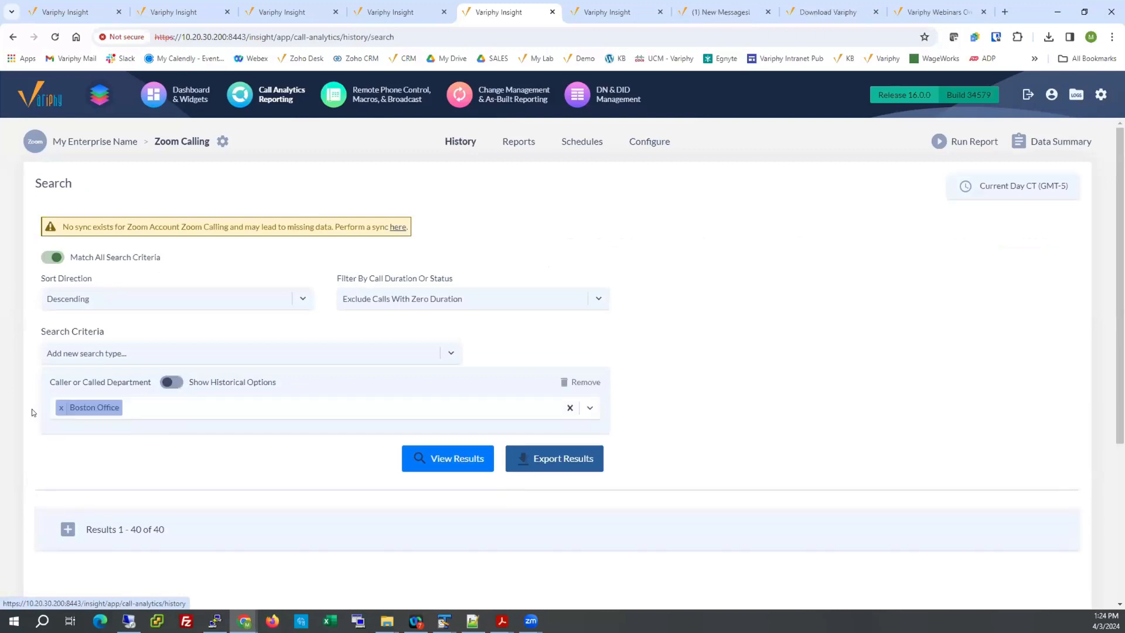
pyautogui.click(66, 529)
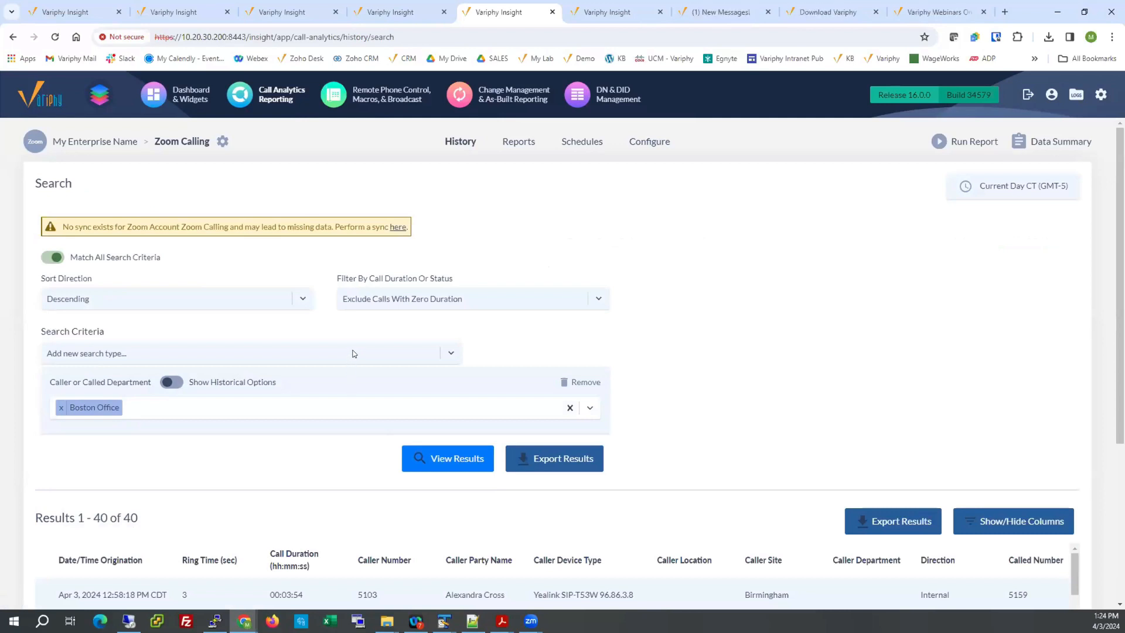
pyautogui.click(419, 355)
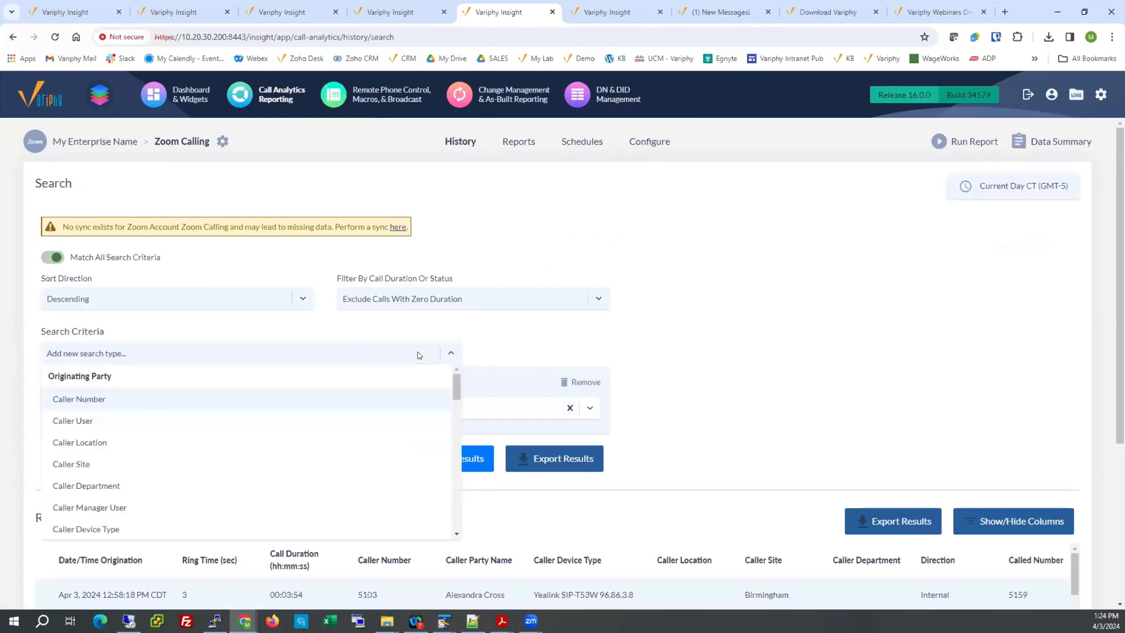
pyautogui.write('site')
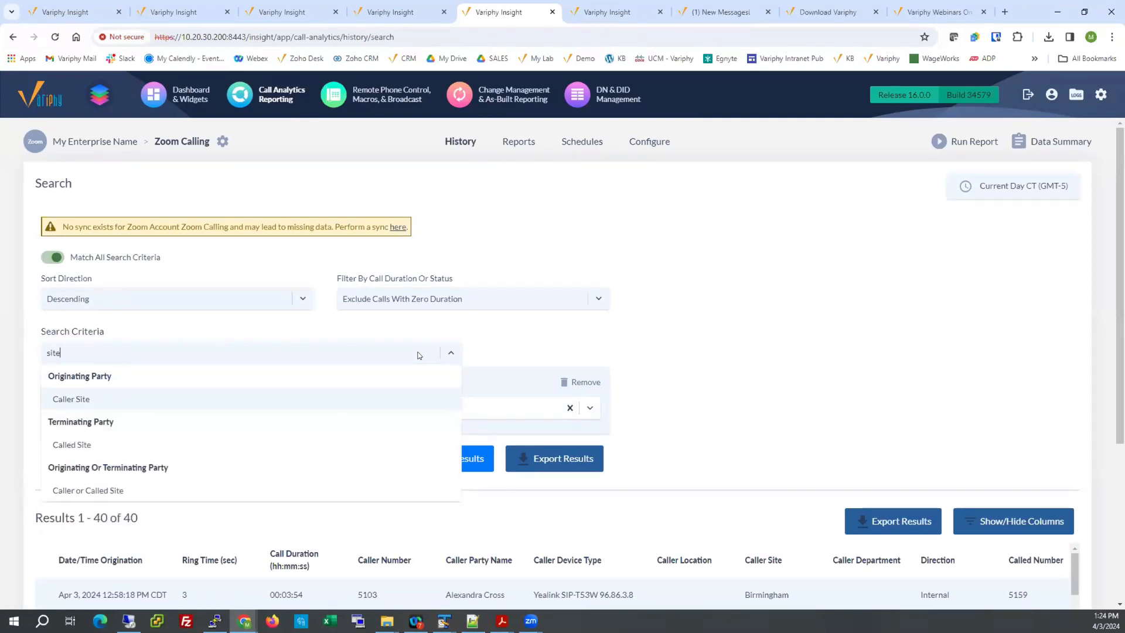
pyautogui.press('Down')
pyautogui.press('Down')
pyautogui.press('Return')
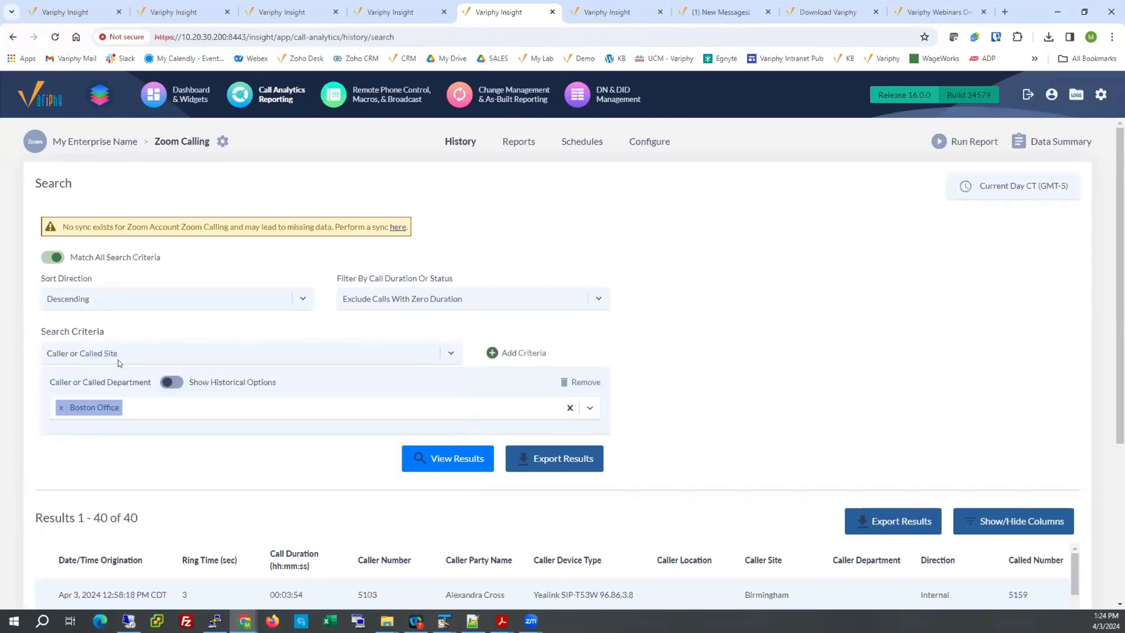
pyautogui.click(491, 352)
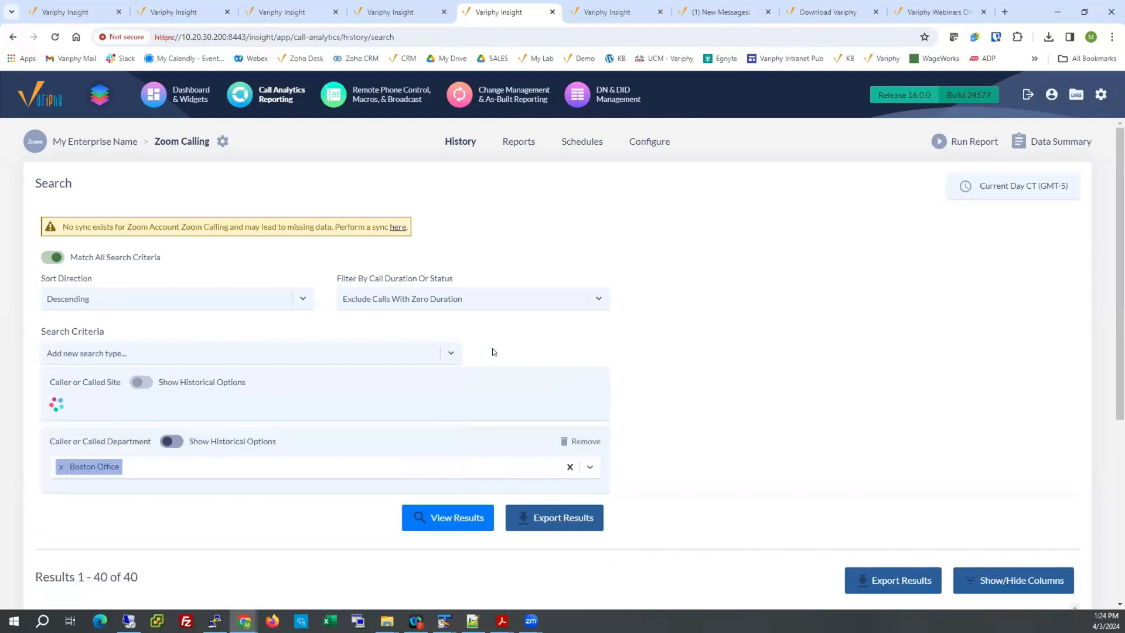
# Run the call history search for the Birmingham site, without the Caller or Called Department criterion.
pyautogui.click(230, 412)
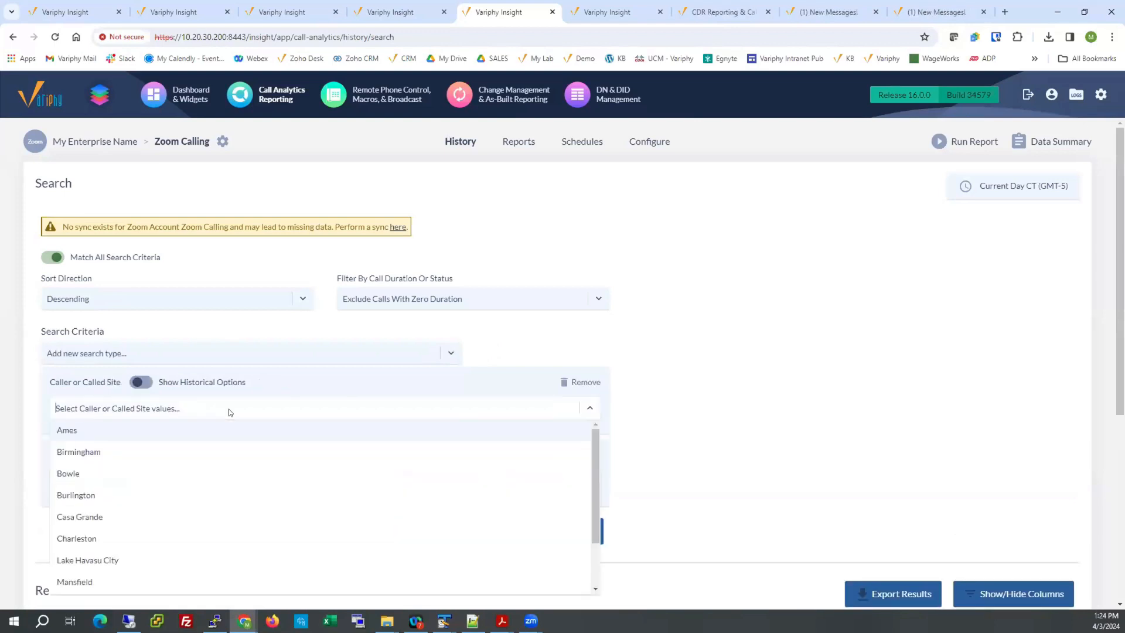
pyautogui.click(108, 451)
pyautogui.click(676, 348)
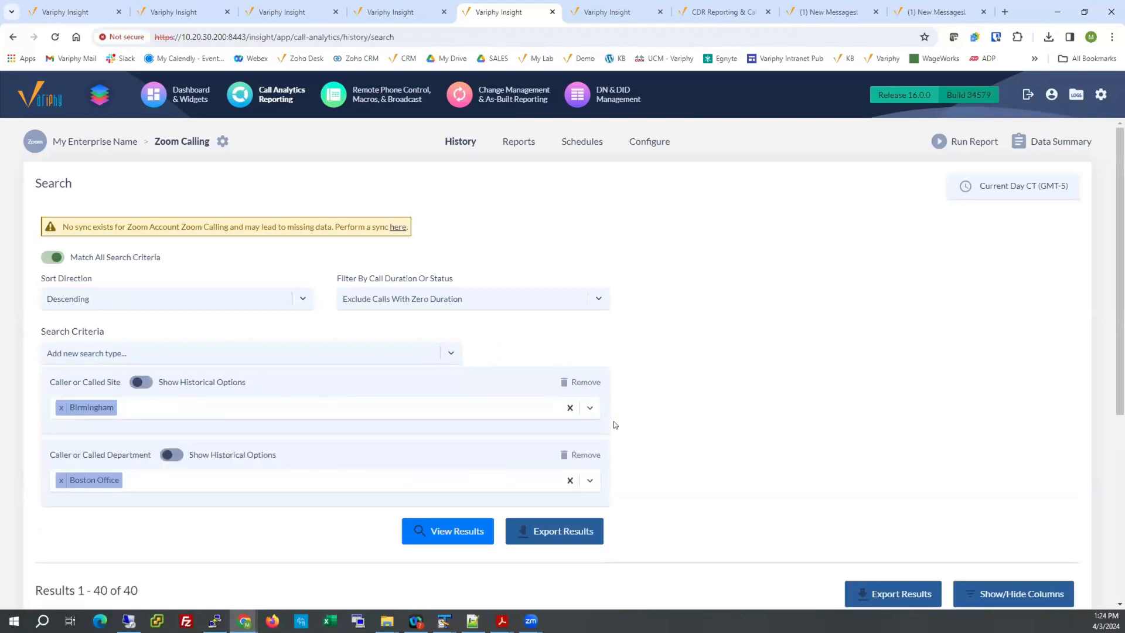
pyautogui.click(579, 455)
pyautogui.scroll(-2, 675, 360)
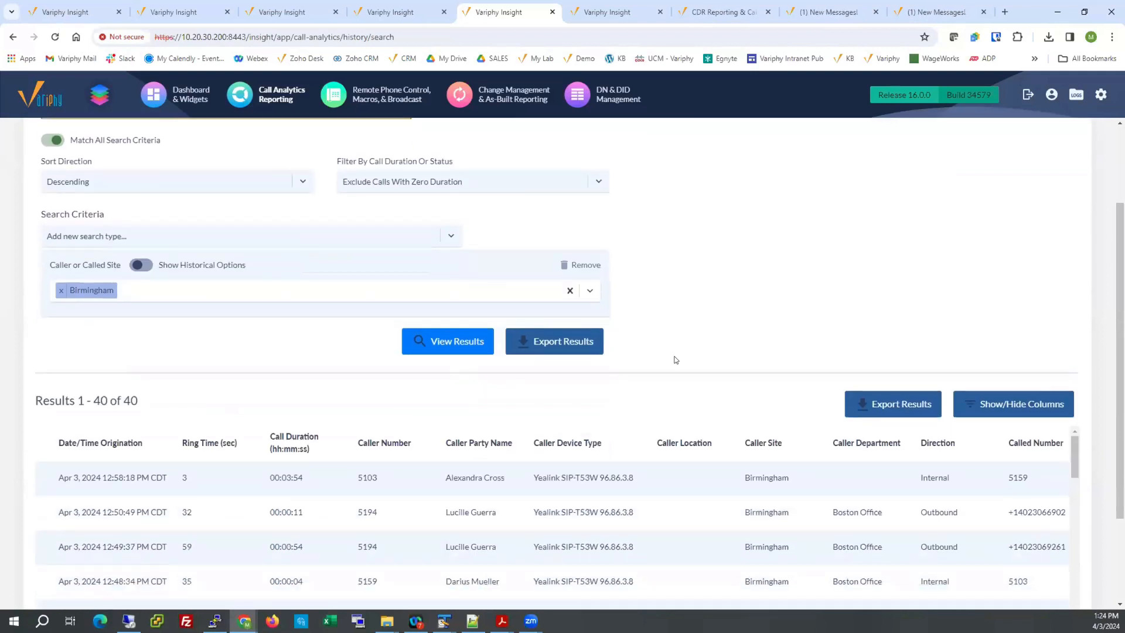
pyautogui.click(455, 339)
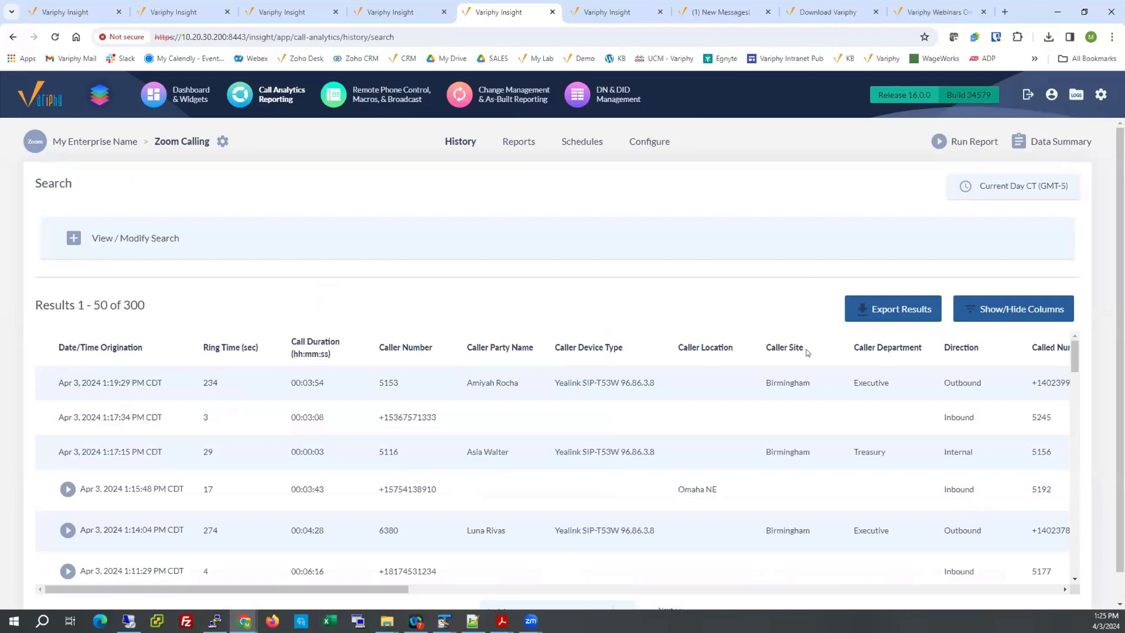
# Examine the Caller Site and Called Group columns in the call history results.
pyautogui.moveTo(760, 346); pyautogui.dragTo(798, 349)
pyautogui.moveTo(351, 589); pyautogui.dragTo(737, 542)
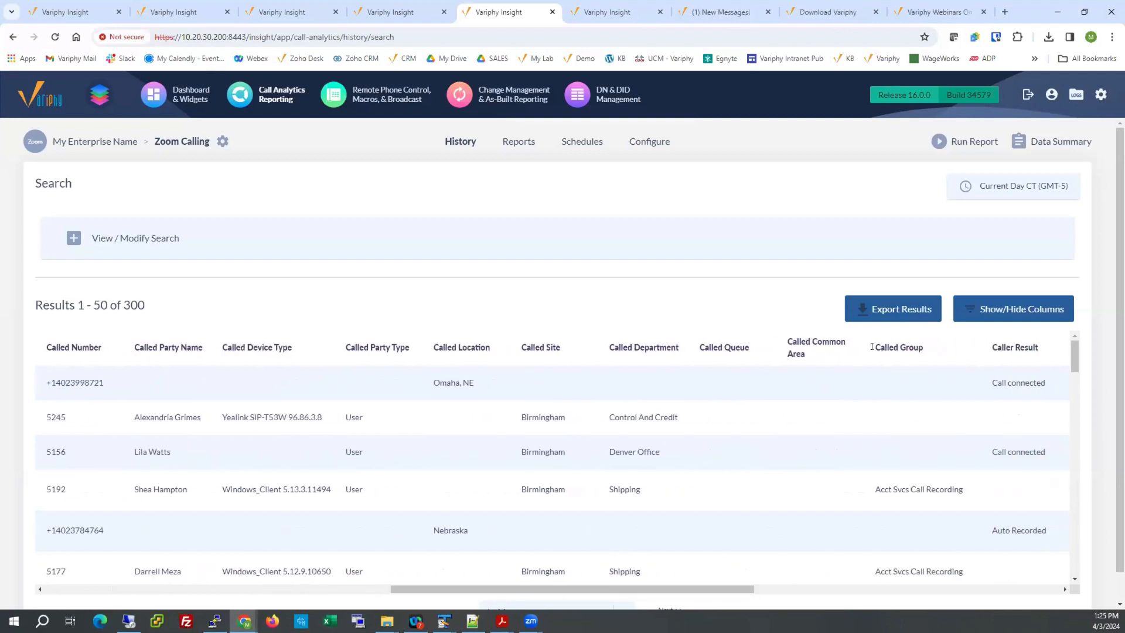
pyautogui.moveTo(873, 347); pyautogui.dragTo(925, 354)
# Open the TEMPLATE - Dormant Users report for editing and view its search sets.
pyautogui.click(519, 142)
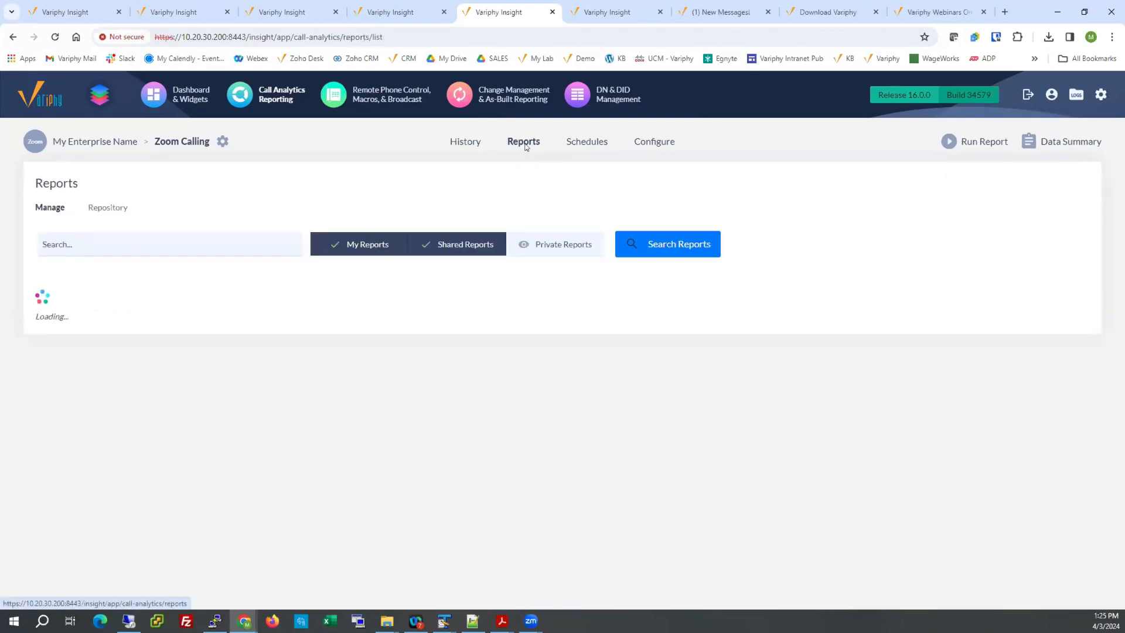
pyautogui.scroll(-1, 349, 484)
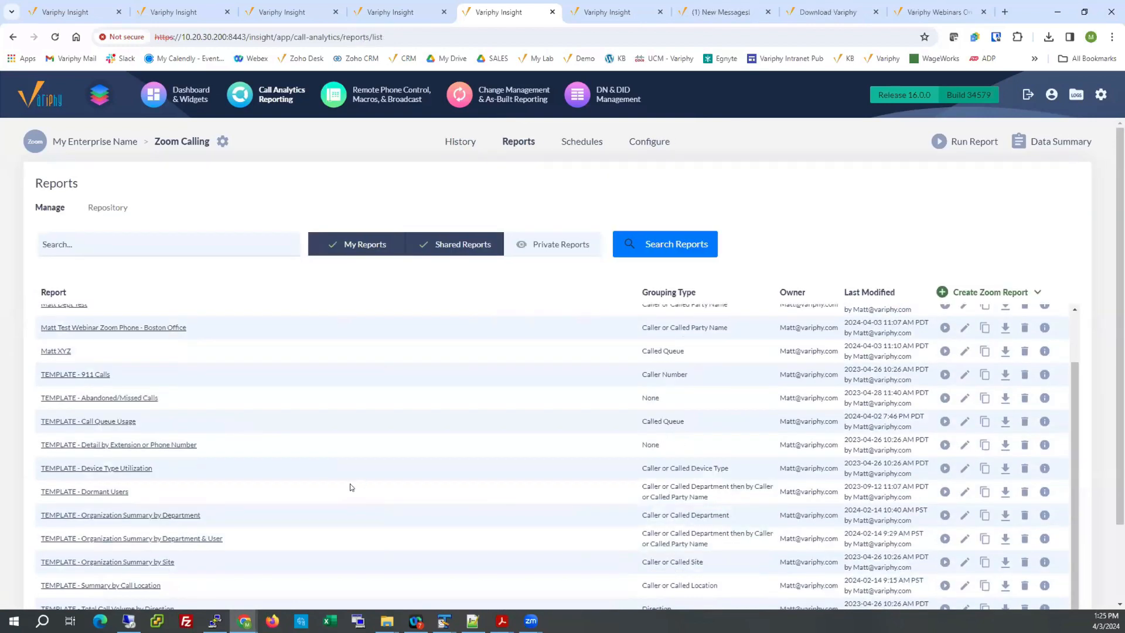
pyautogui.click(107, 493)
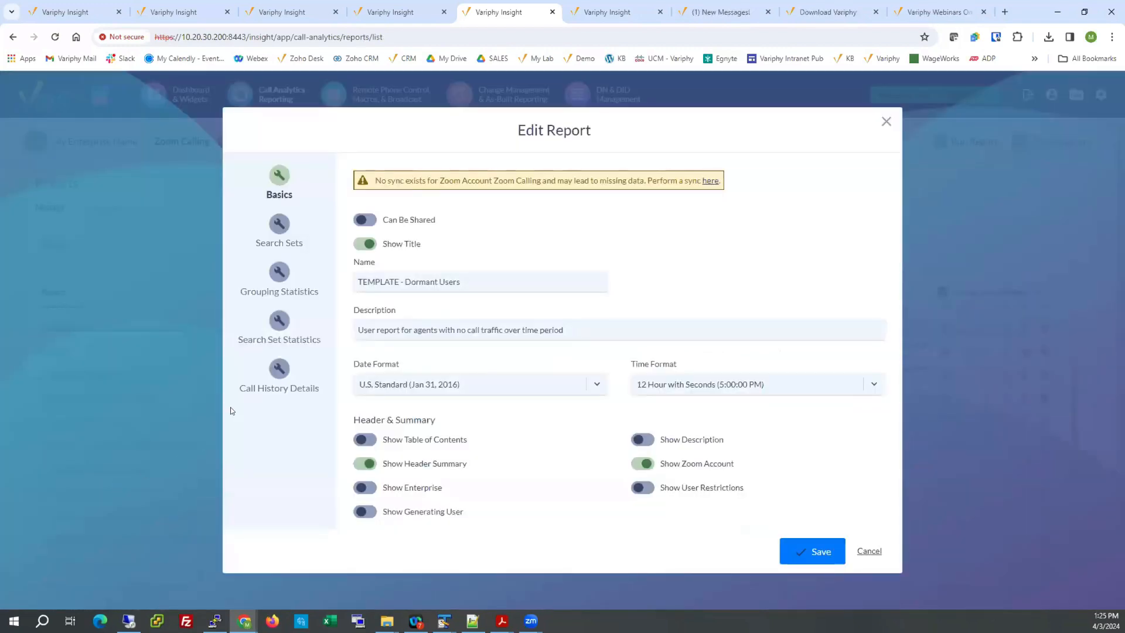
pyautogui.click(278, 229)
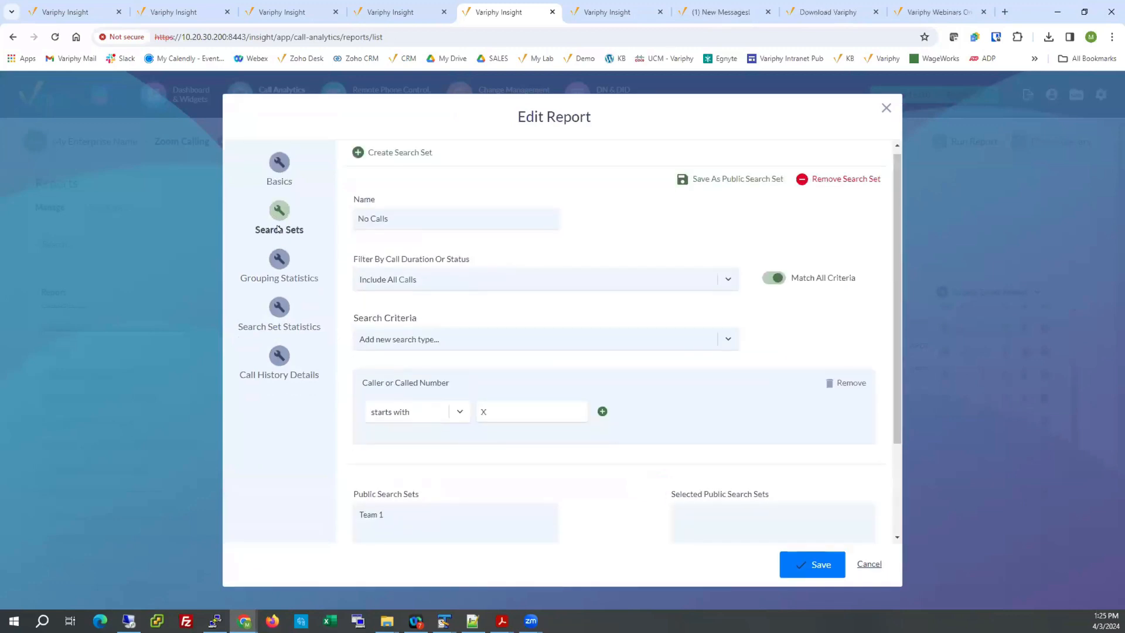
# Add a Caller or Called Site criterion with the value Birmingham to the report's No Calls search set.
pyautogui.click(479, 342)
pyautogui.write('site')
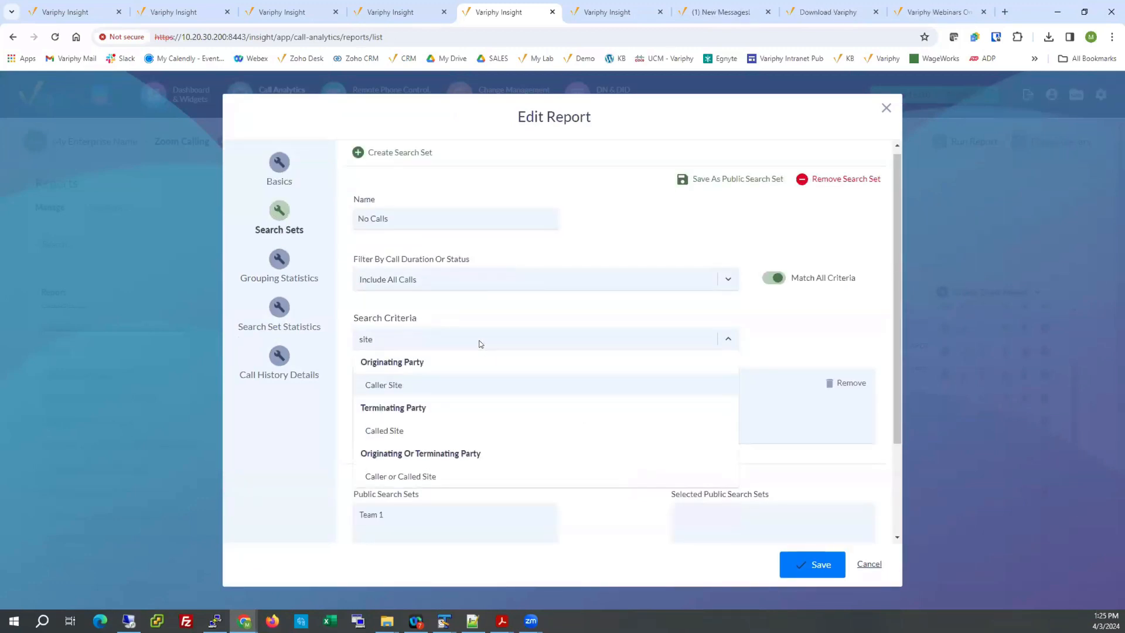
pyautogui.click(435, 477)
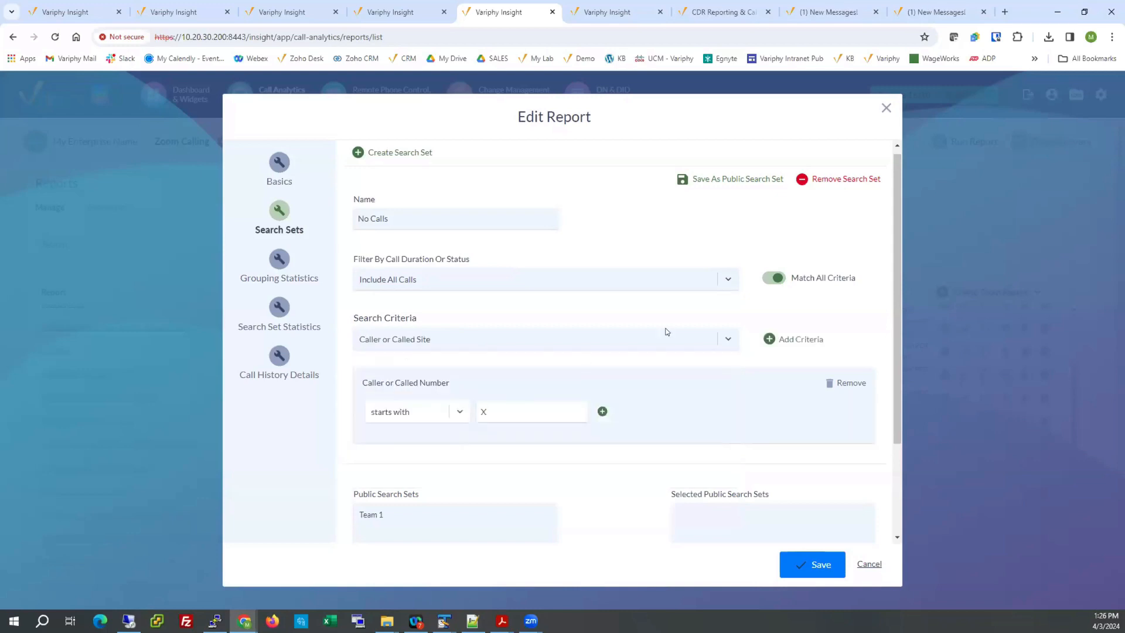
pyautogui.click(776, 339)
pyautogui.click(462, 409)
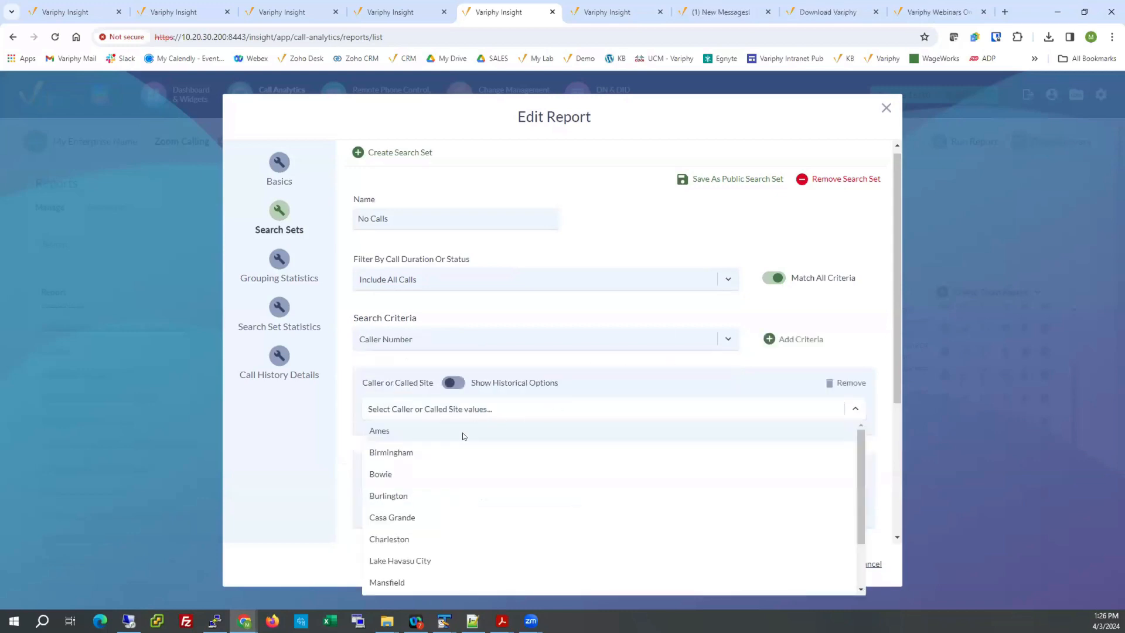
pyautogui.click(450, 450)
pyautogui.click(343, 422)
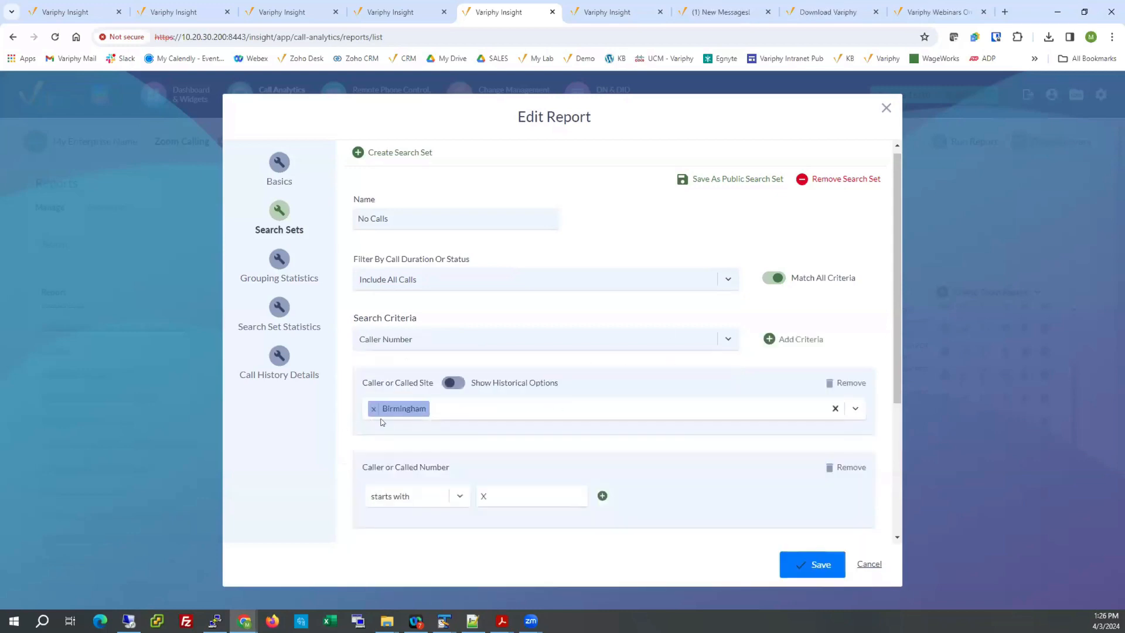
# Examine the Maximum Secondary Grouping Total Call Count in the report's grouping statistics and close the report without saving.
pyautogui.click(279, 259)
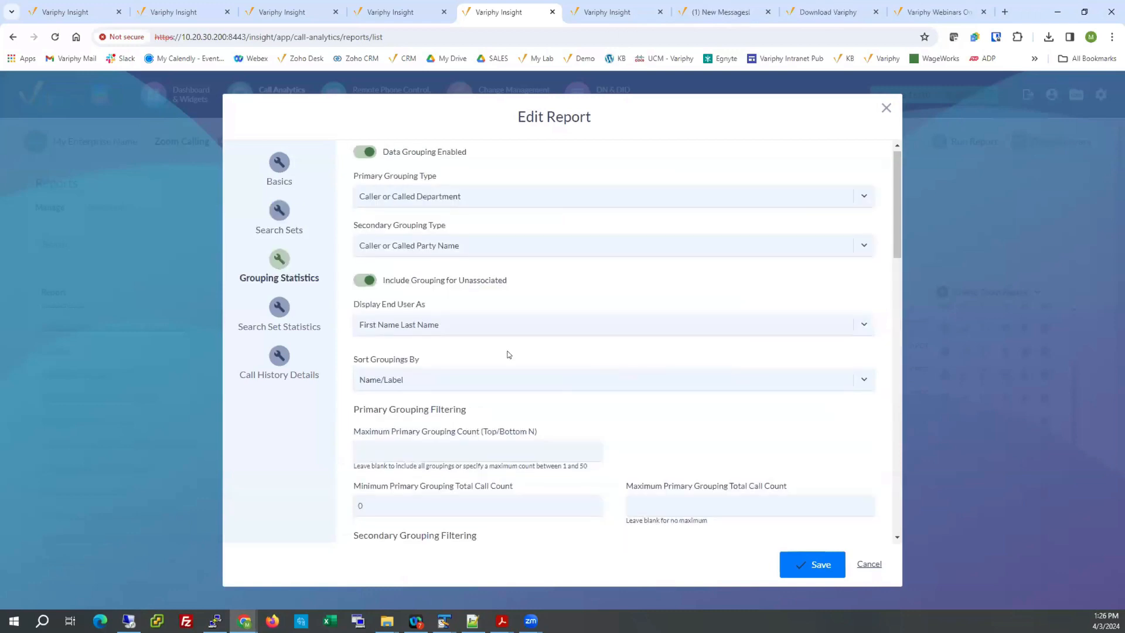
pyautogui.scroll(-2, 420, 389)
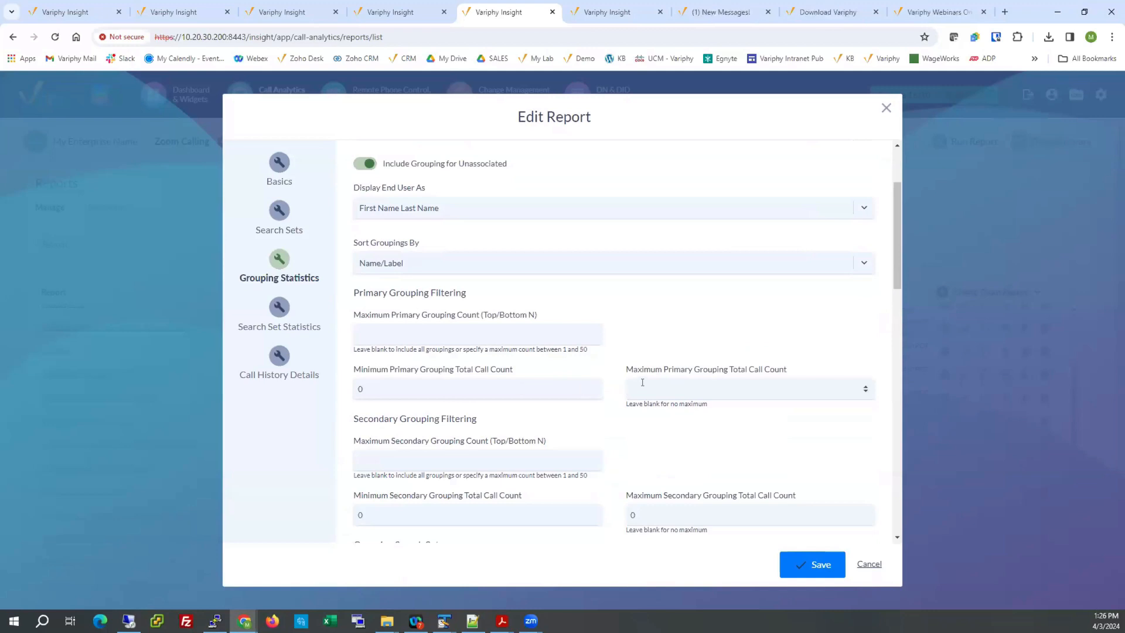
pyautogui.moveTo(648, 515); pyautogui.dragTo(593, 518)
pyautogui.click(869, 565)
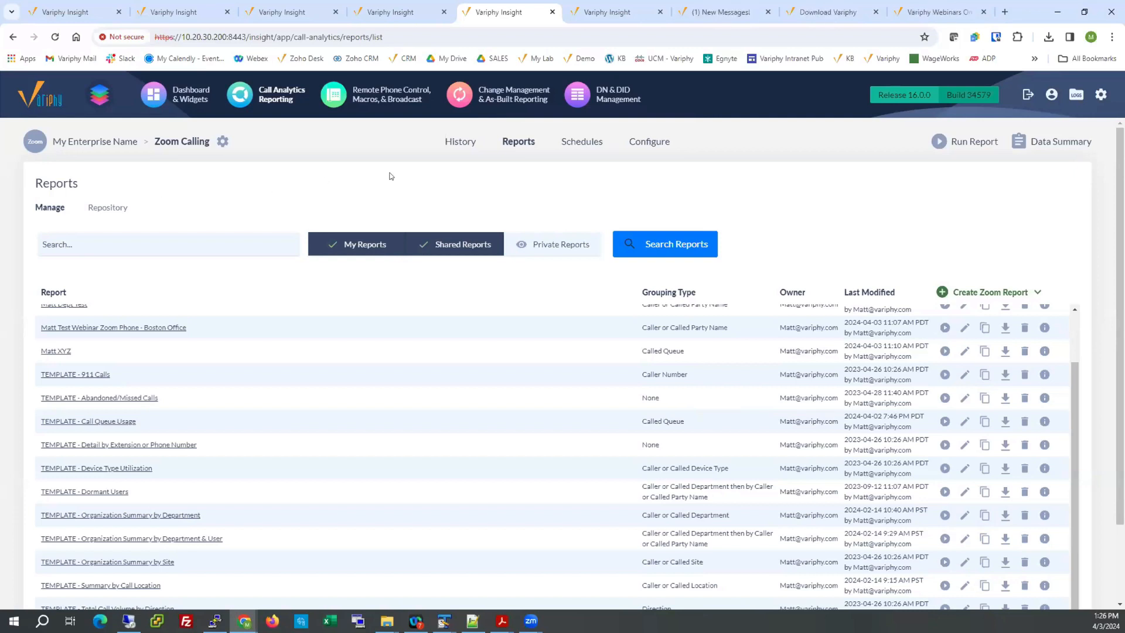
# Return to the call history results and examine the Caller Department column and those next to it.
pyautogui.click(456, 144)
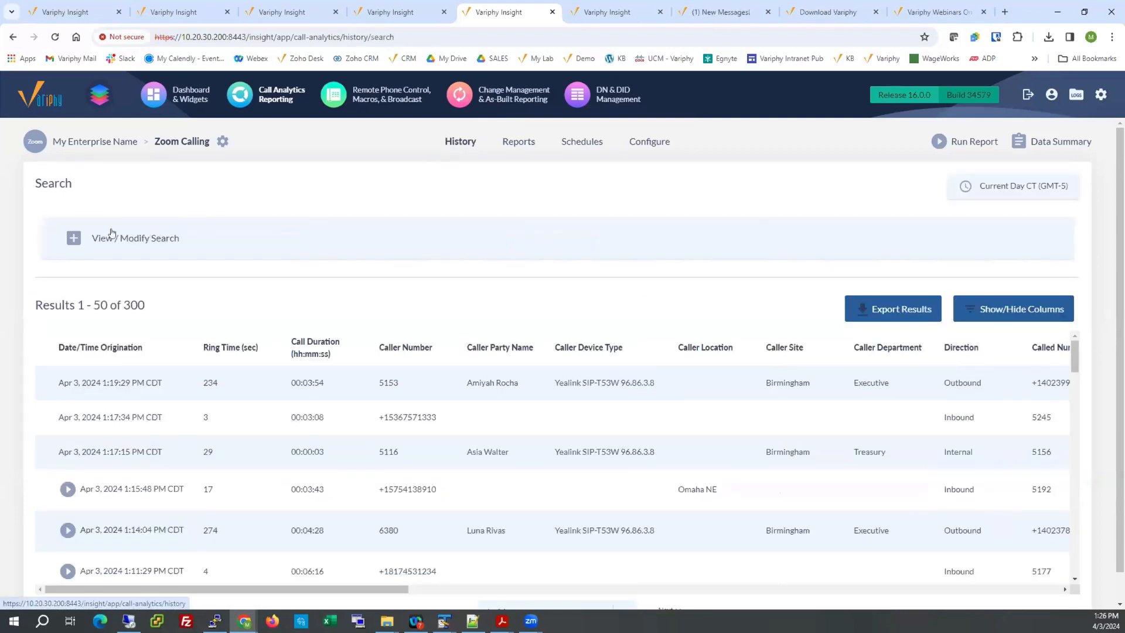
pyautogui.click(71, 240)
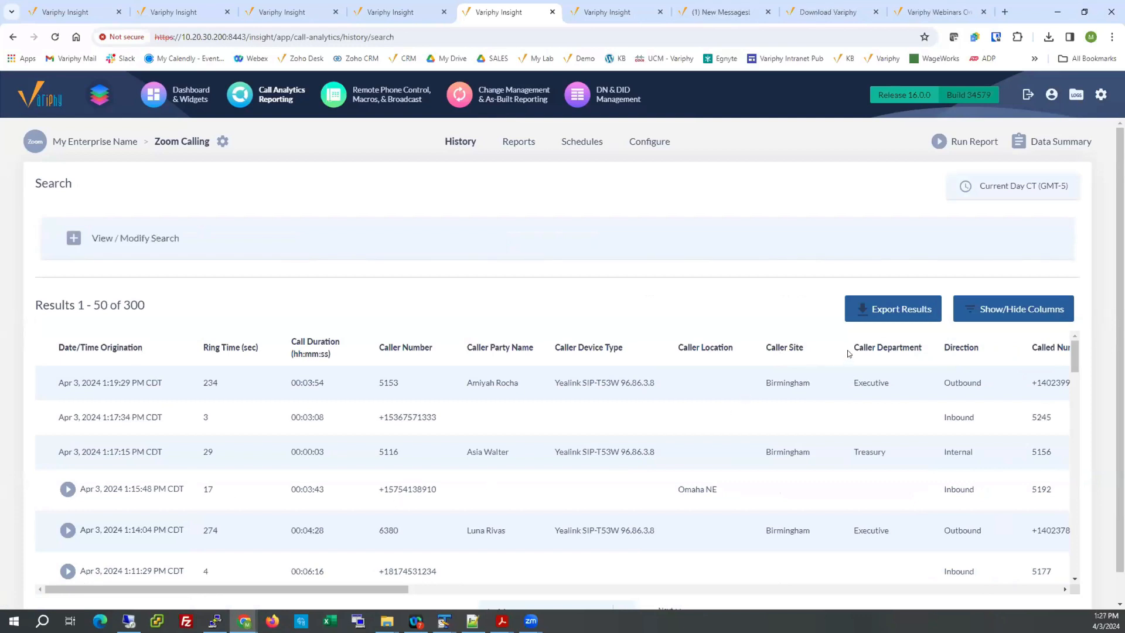
pyautogui.moveTo(852, 349); pyautogui.dragTo(903, 347)
pyautogui.moveTo(386, 587); pyautogui.dragTo(438, 588)
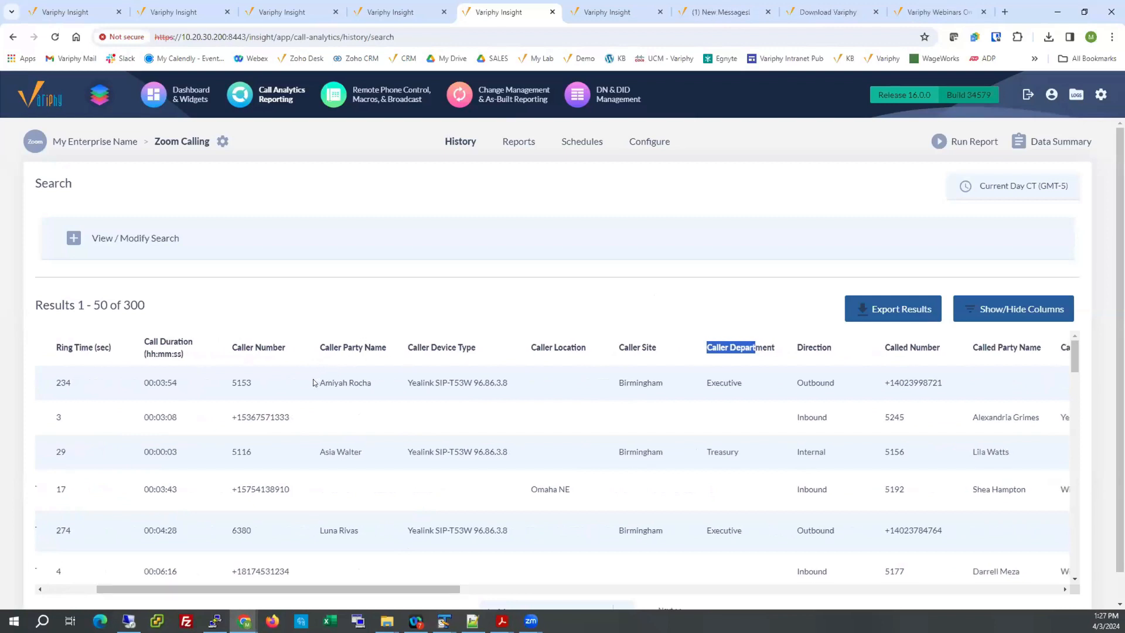
# Examine the caller name, called number and caller number of the first call, and switch to the Zoom - HelpDesk dashboard.
pyautogui.moveTo(319, 382); pyautogui.dragTo(373, 382)
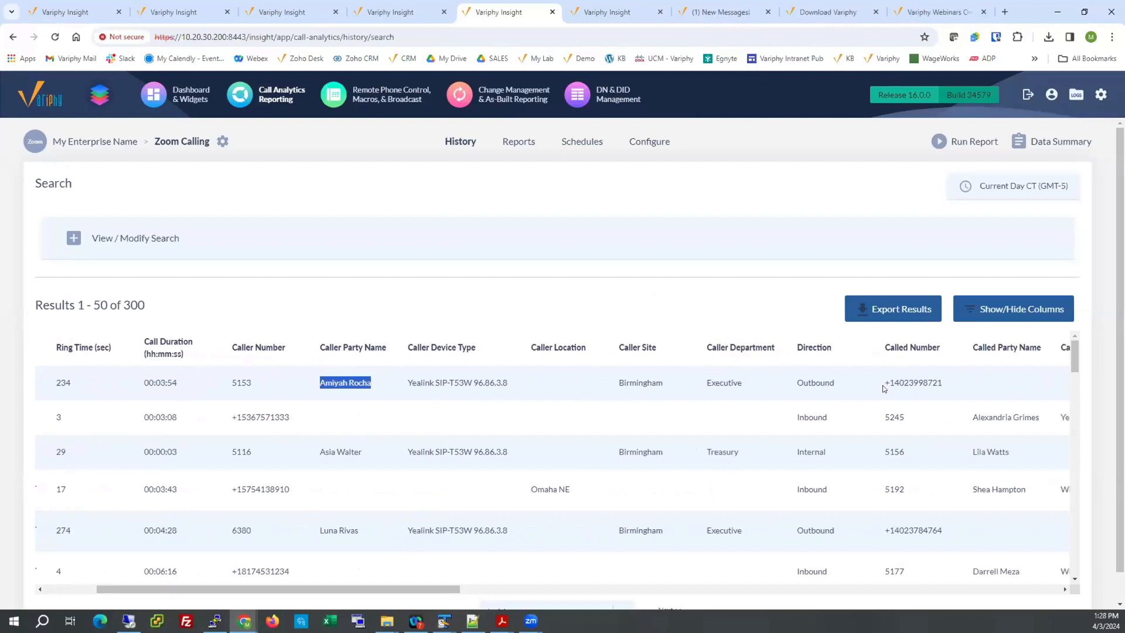
pyautogui.moveTo(890, 382); pyautogui.dragTo(949, 383)
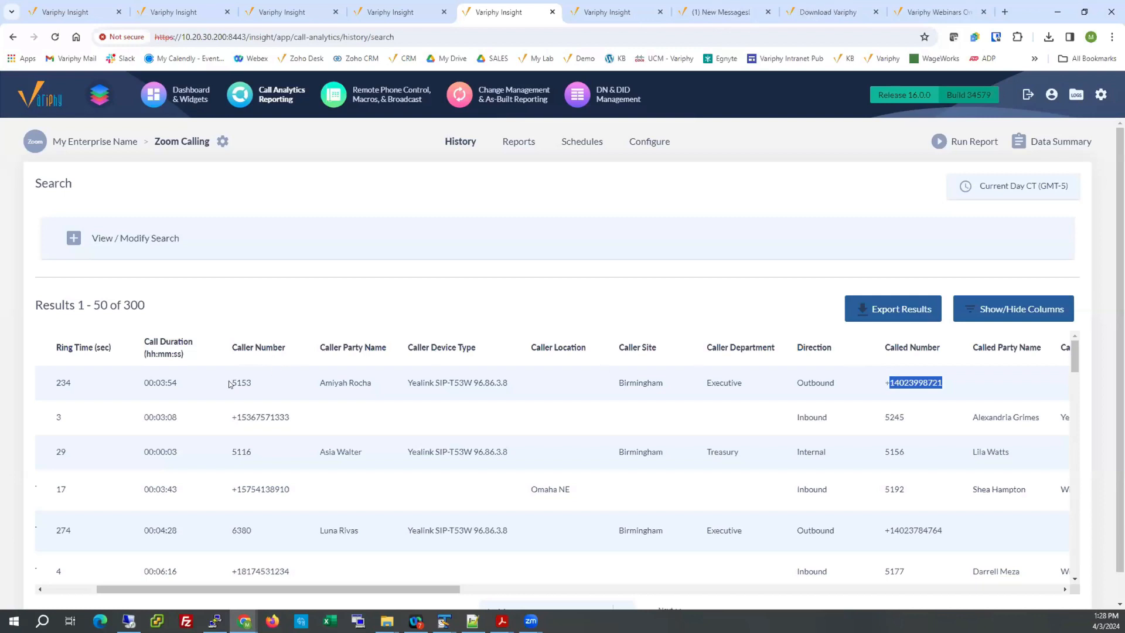
pyautogui.moveTo(231, 382); pyautogui.dragTo(252, 383)
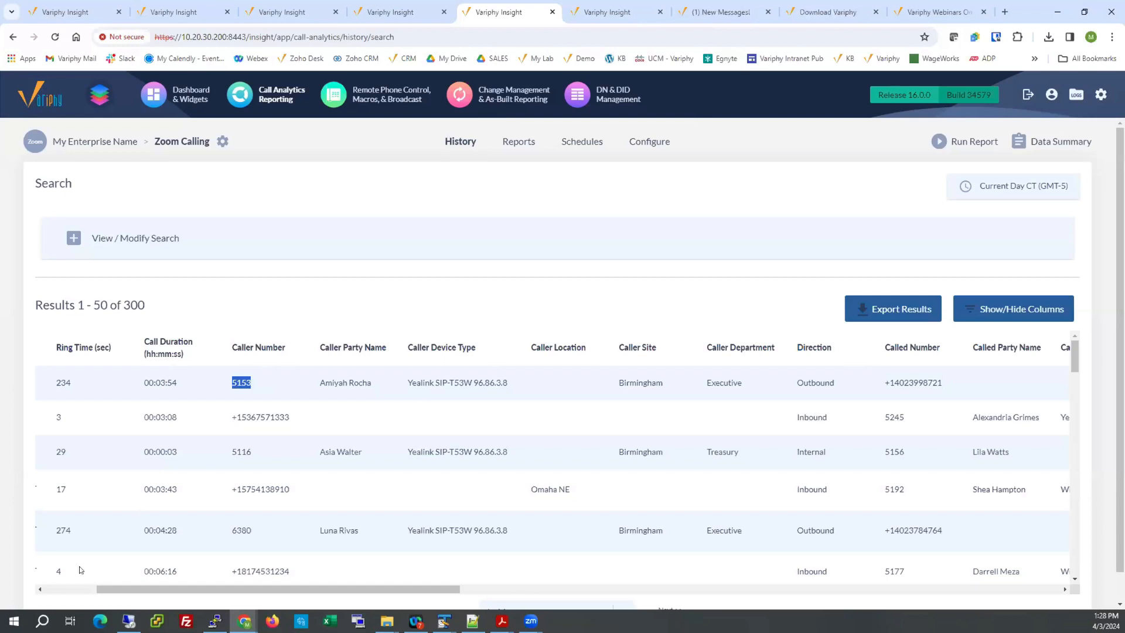
pyautogui.click(80, 588)
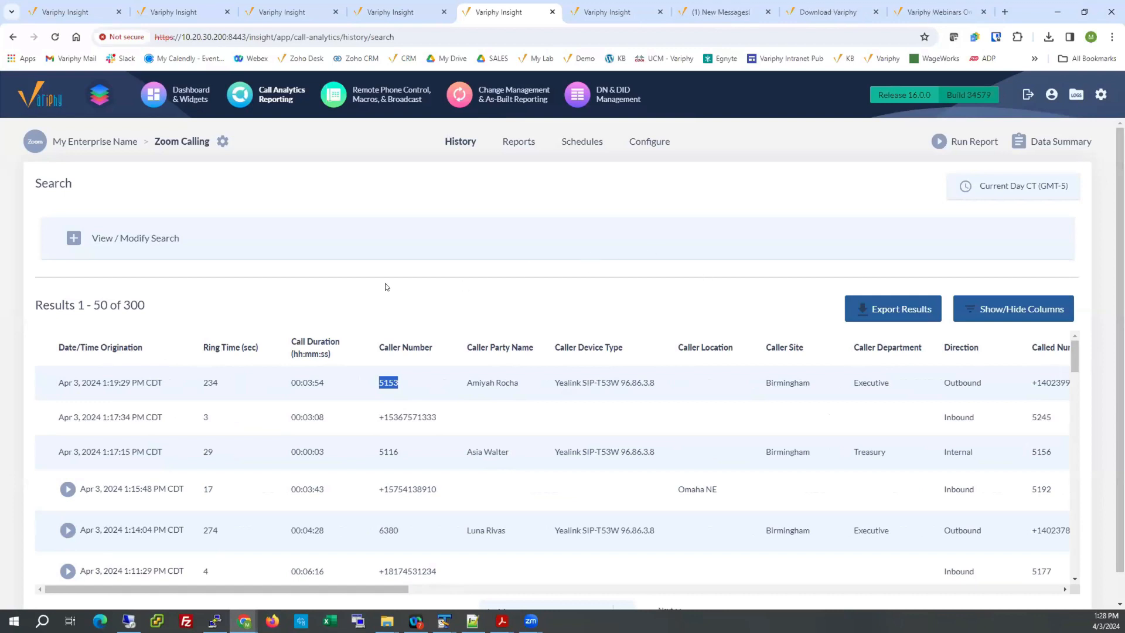
pyautogui.click(293, 12)
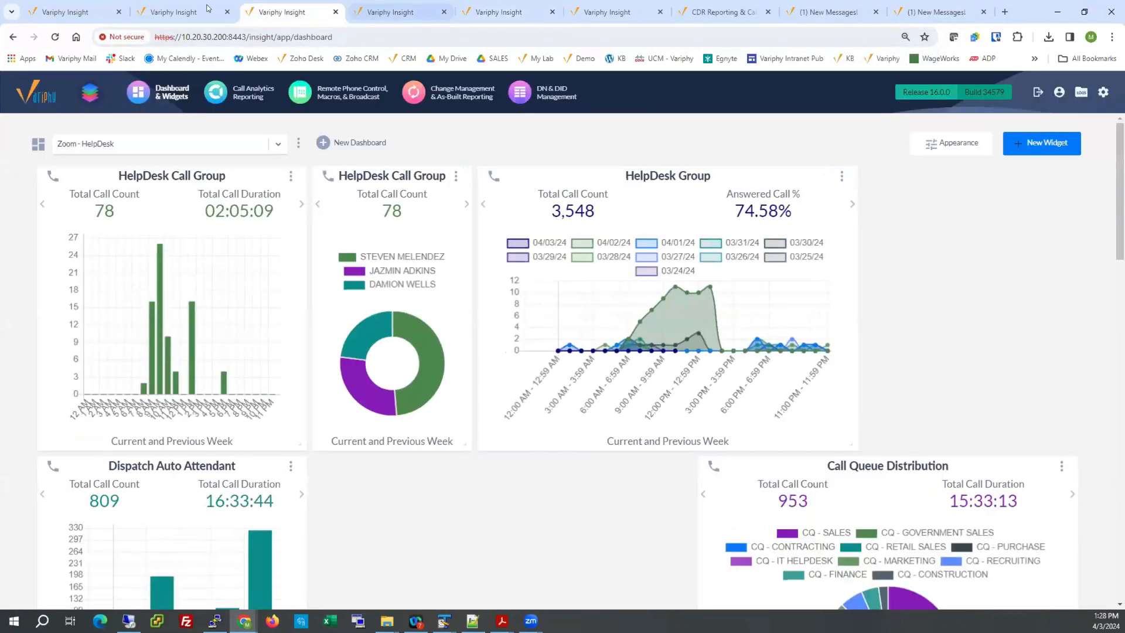
# On the Zoom - IT Manager dashboard, place the INTL Calls widget above 911 Calls, widen it to show Total Call Duration, and glance at the call history.
pyautogui.click(202, 9)
pyautogui.click(364, 9)
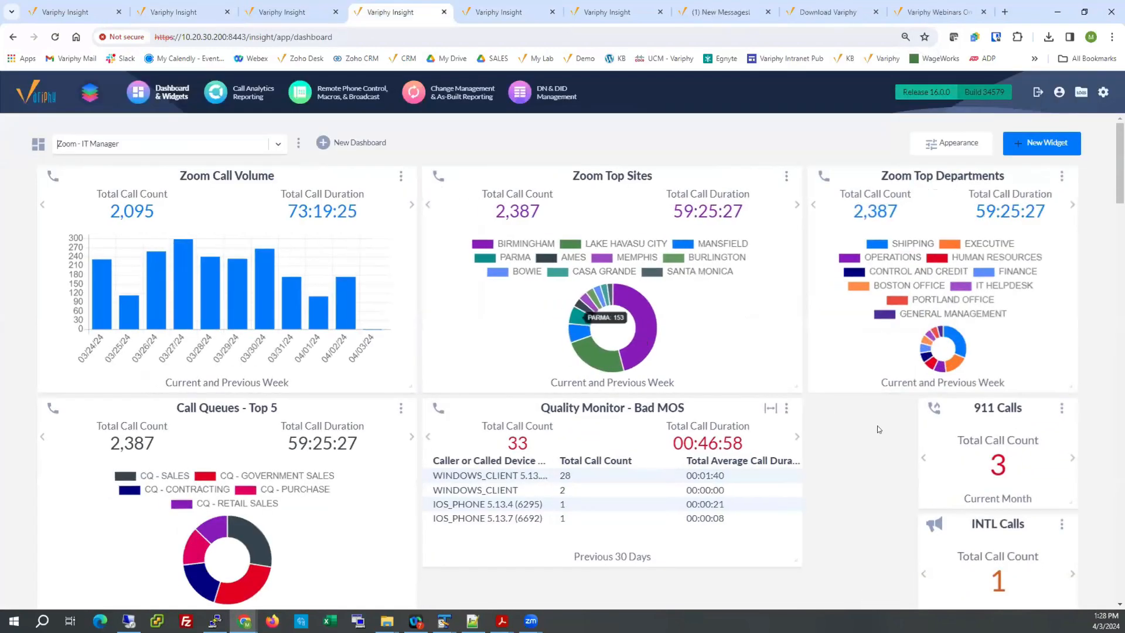
pyautogui.moveTo(1002, 516); pyautogui.dragTo(1057, 502)
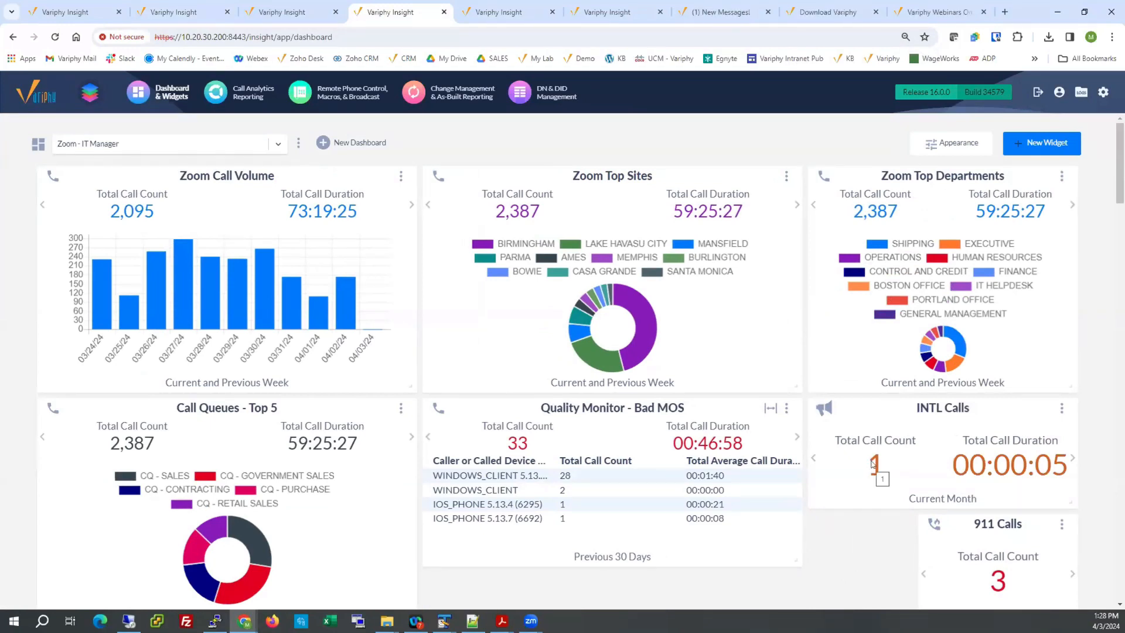
pyautogui.click(515, 12)
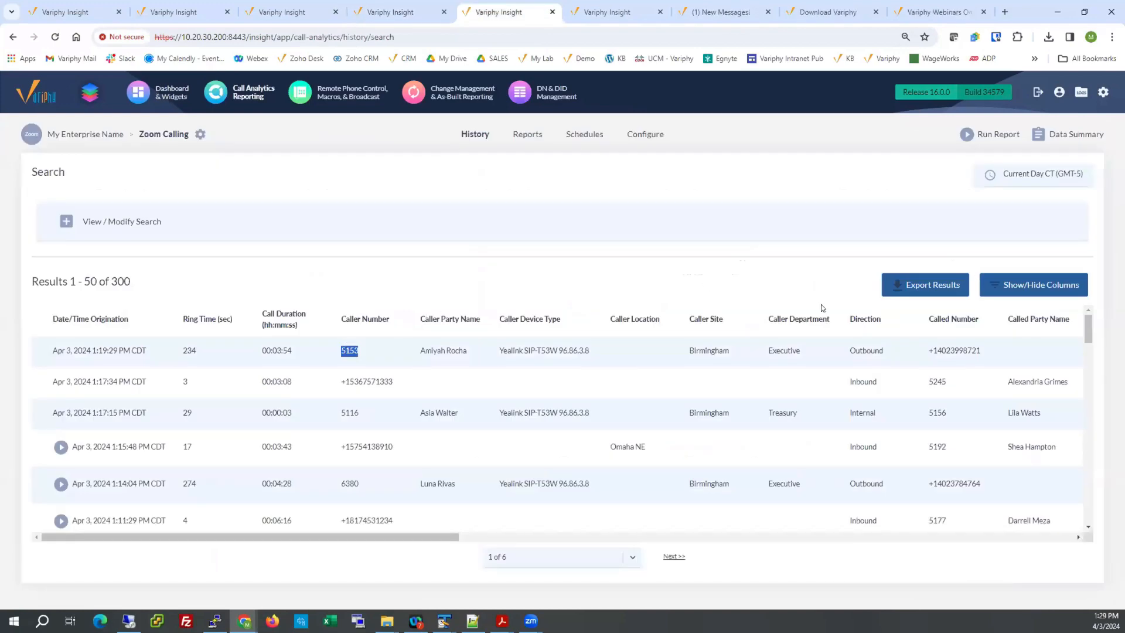
pyautogui.click(434, 13)
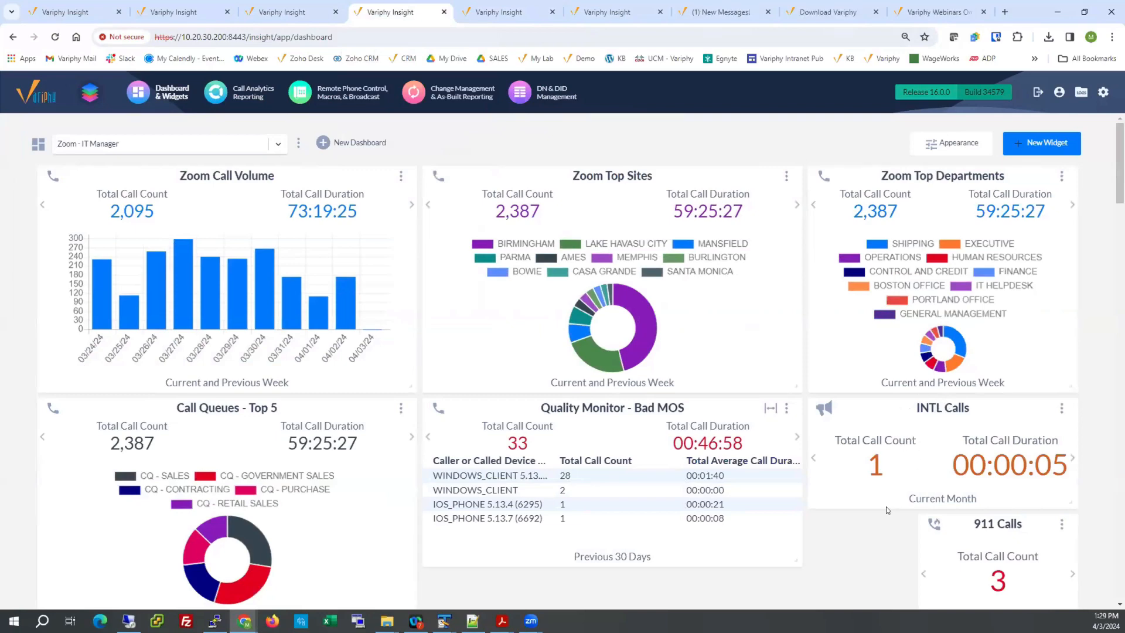
# Resize the Quality Monitor - Bad MOS call list widget to full dashboard width, shrink it to fit beside Shipping - Previous 30 days, and return to call history.
pyautogui.scroll(-1, 887, 511)
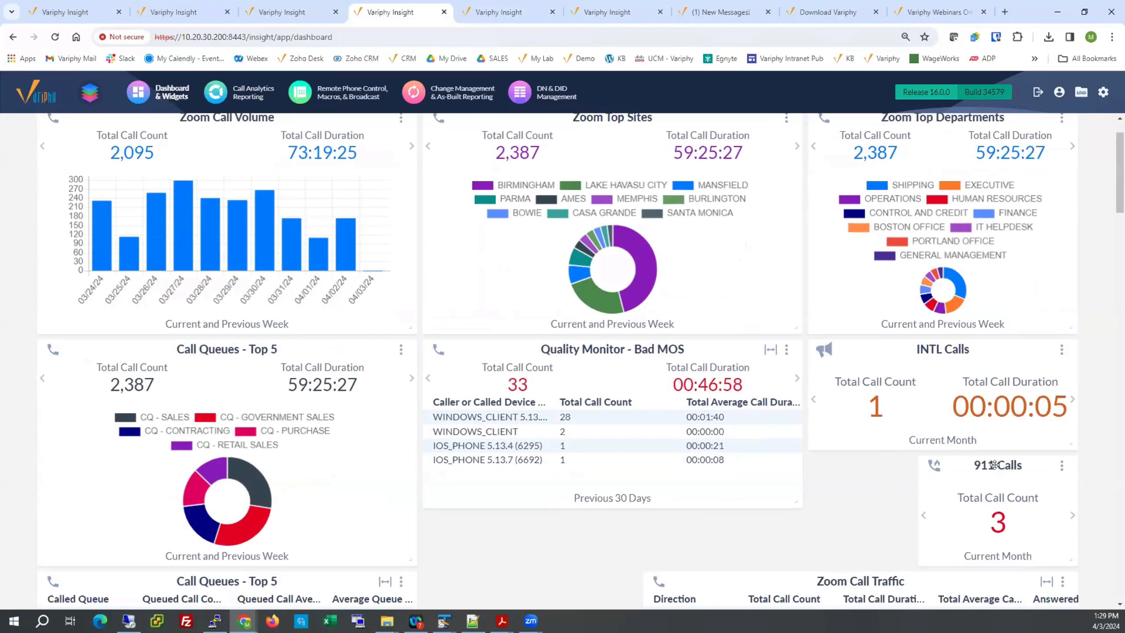
pyautogui.scroll(-14, 884, 454)
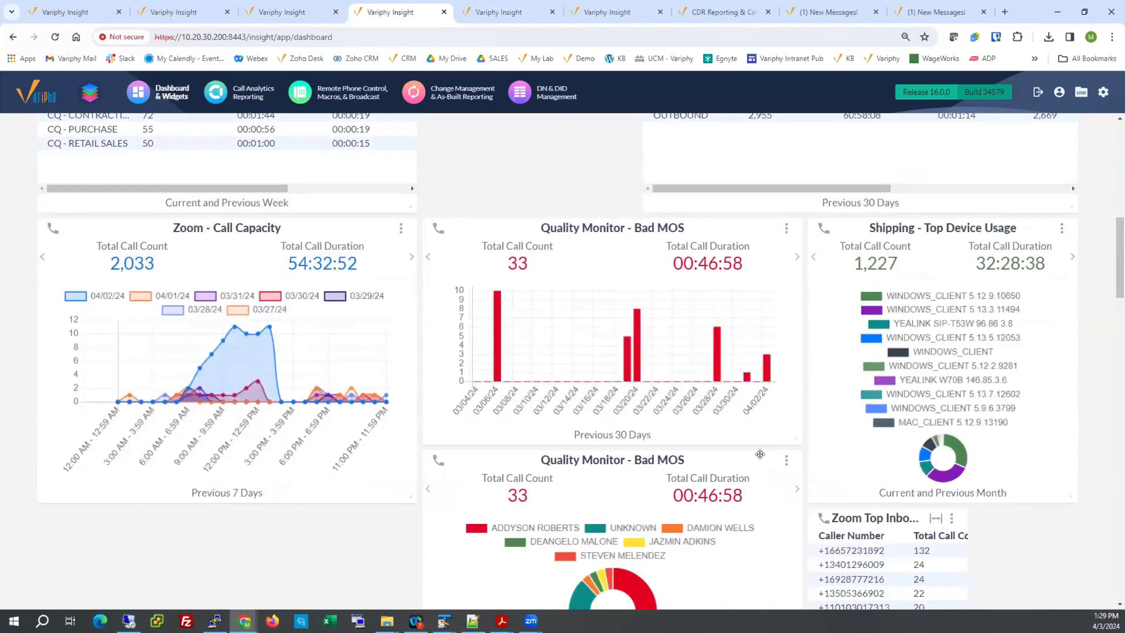
pyautogui.scroll(-5, 719, 455)
pyautogui.scroll(-6, 527, 475)
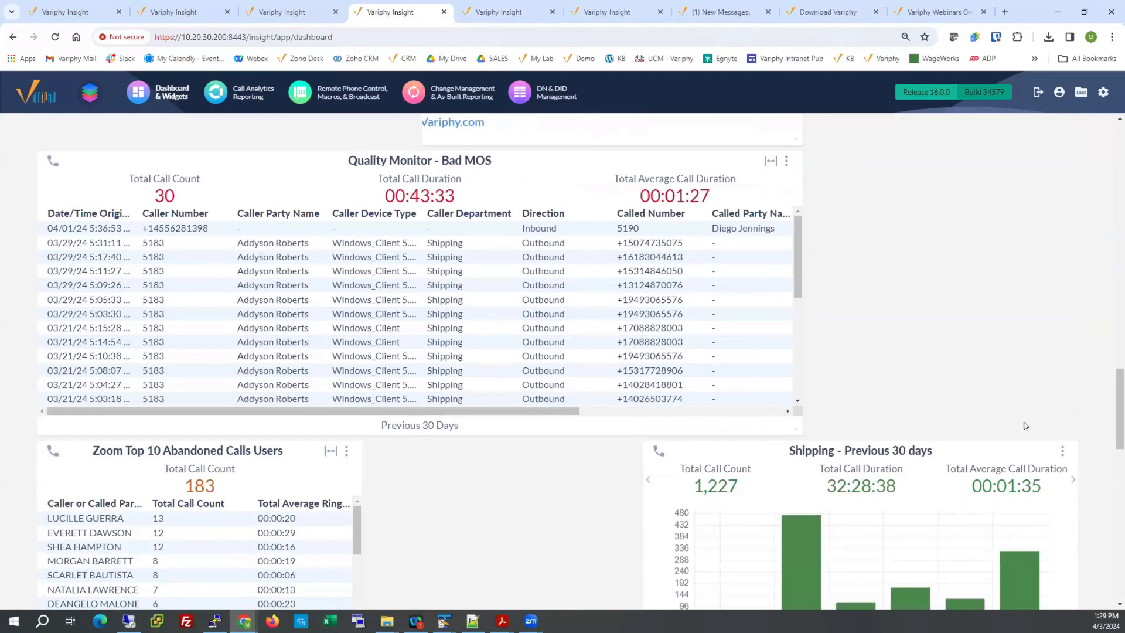
pyautogui.moveTo(797, 427); pyautogui.dragTo(1077, 435)
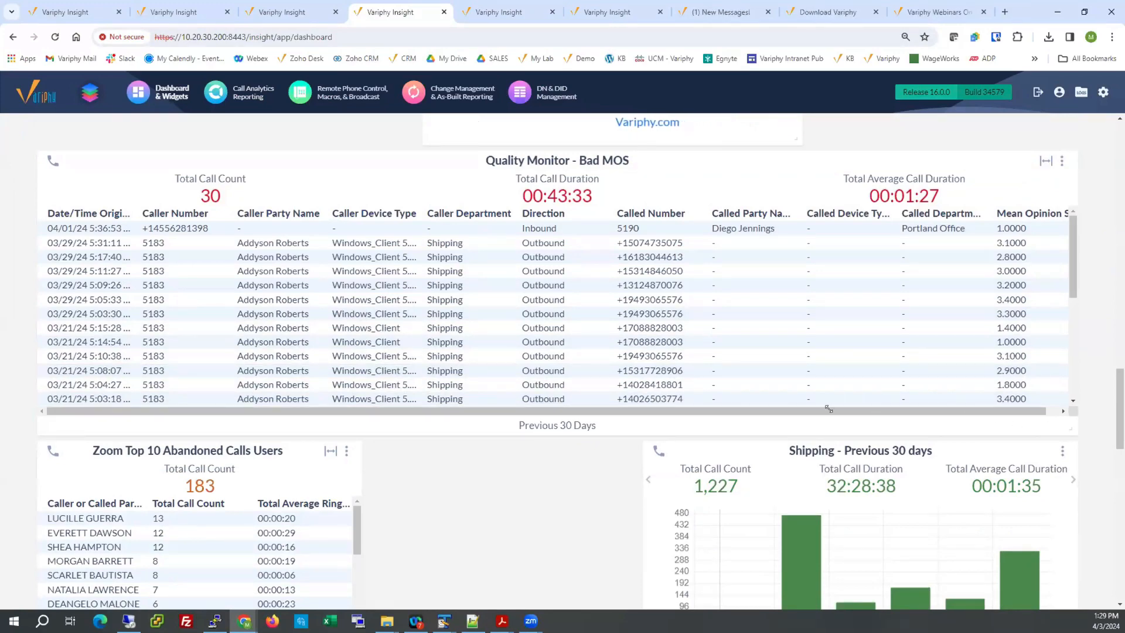
pyautogui.moveTo(1070, 428); pyautogui.dragTo(605, 394)
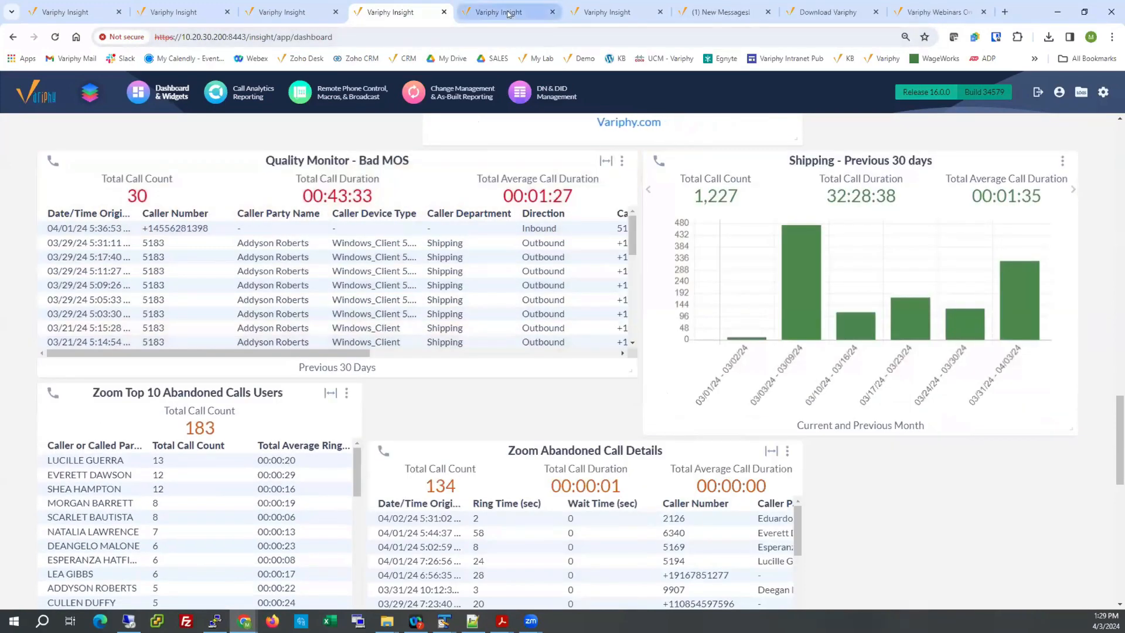
pyautogui.click(507, 12)
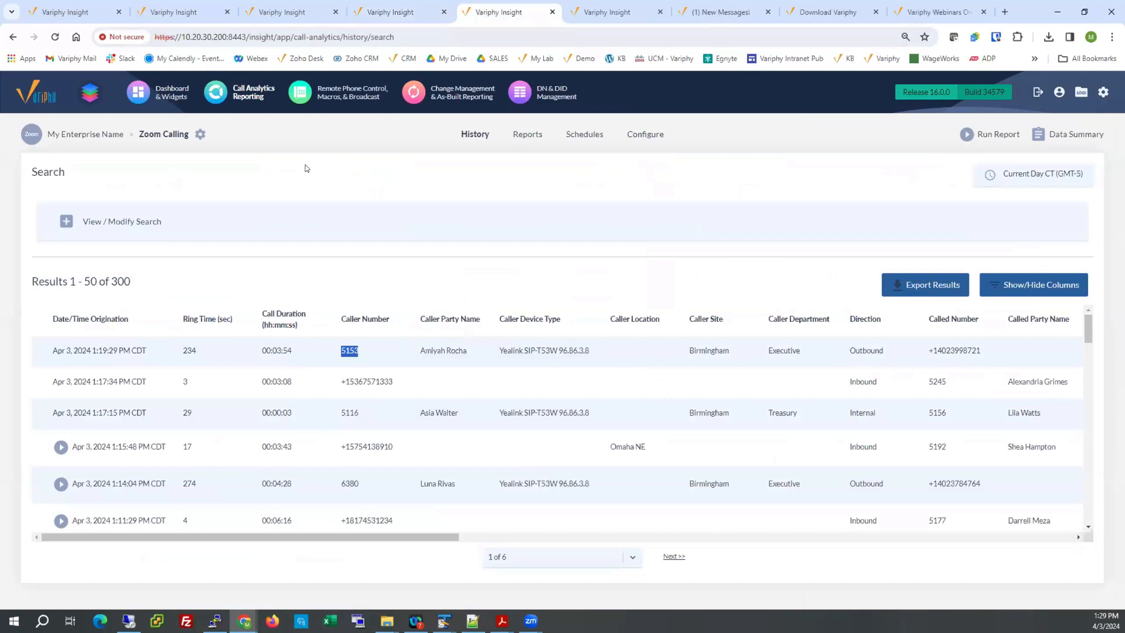